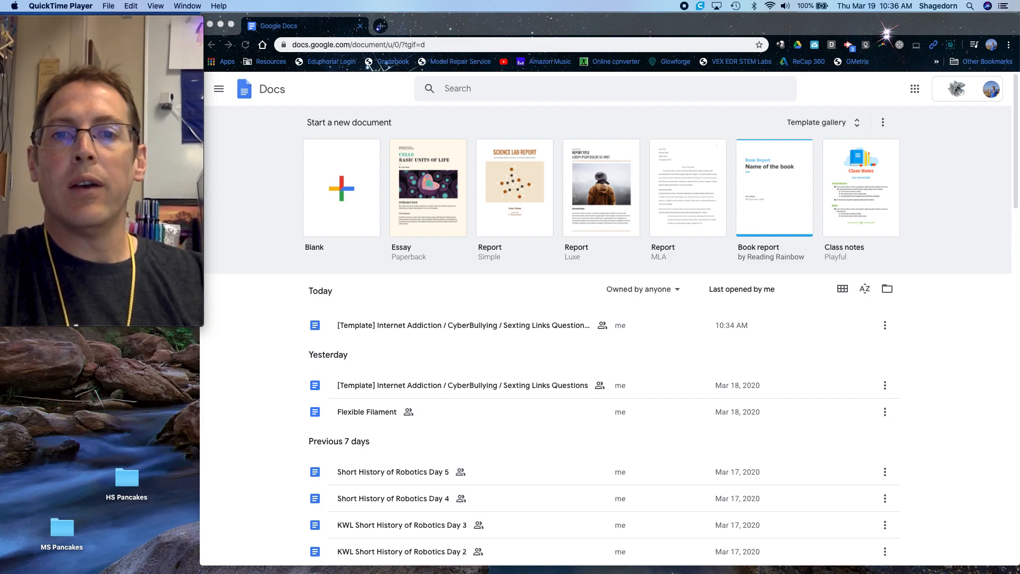
Step: Look at the new-file options in My Drive on Google Drive, and return to the Docs home page
drag(1019, 26, 447, 32)
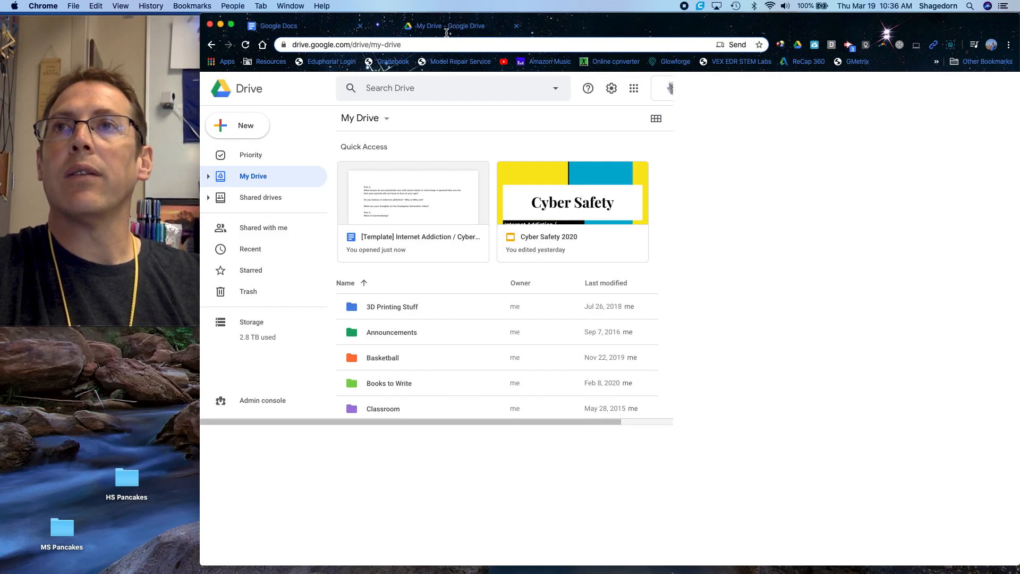
click(259, 130)
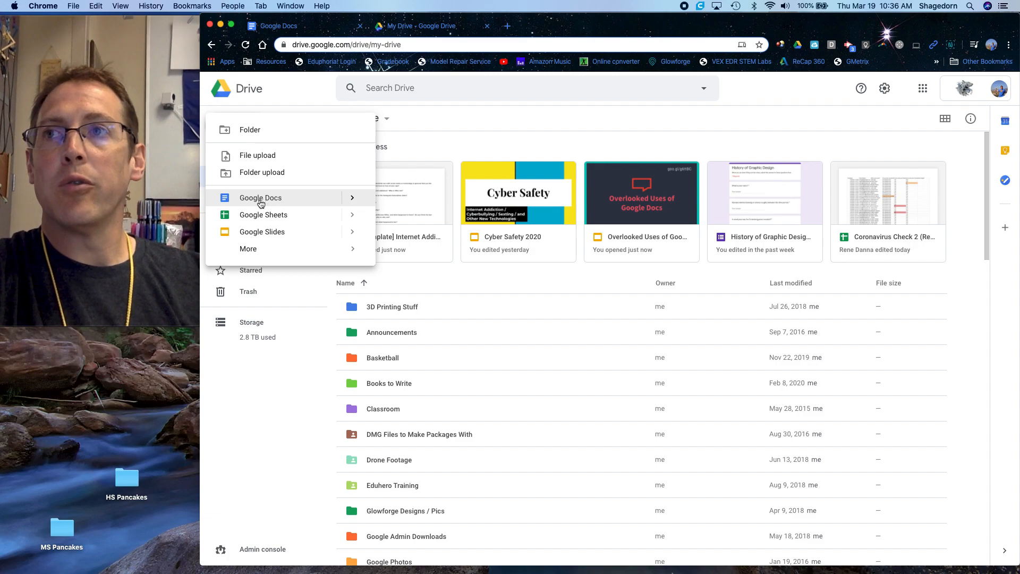
click(299, 26)
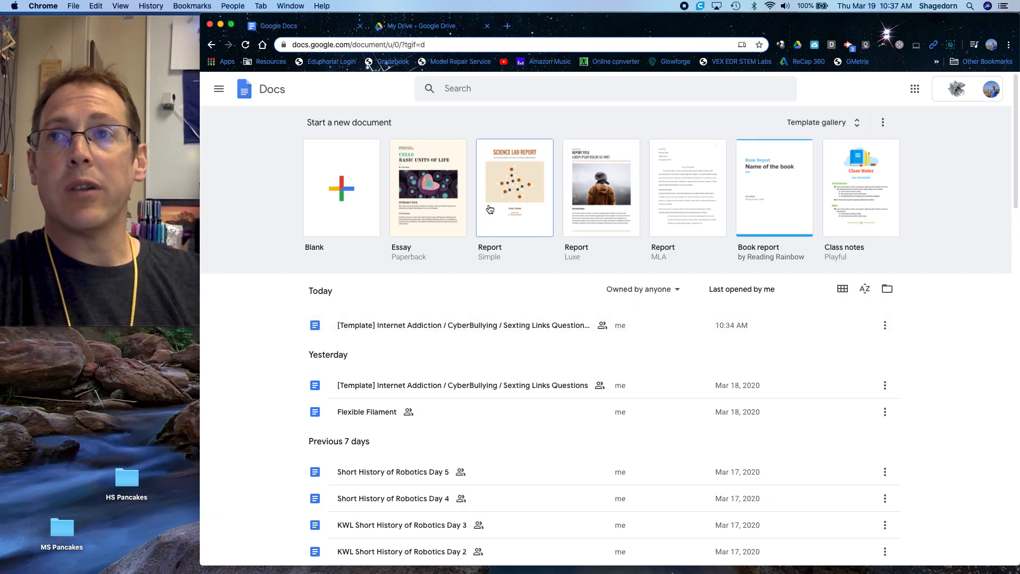
Step: Create a blank document and name it "Toss this"
click(348, 185)
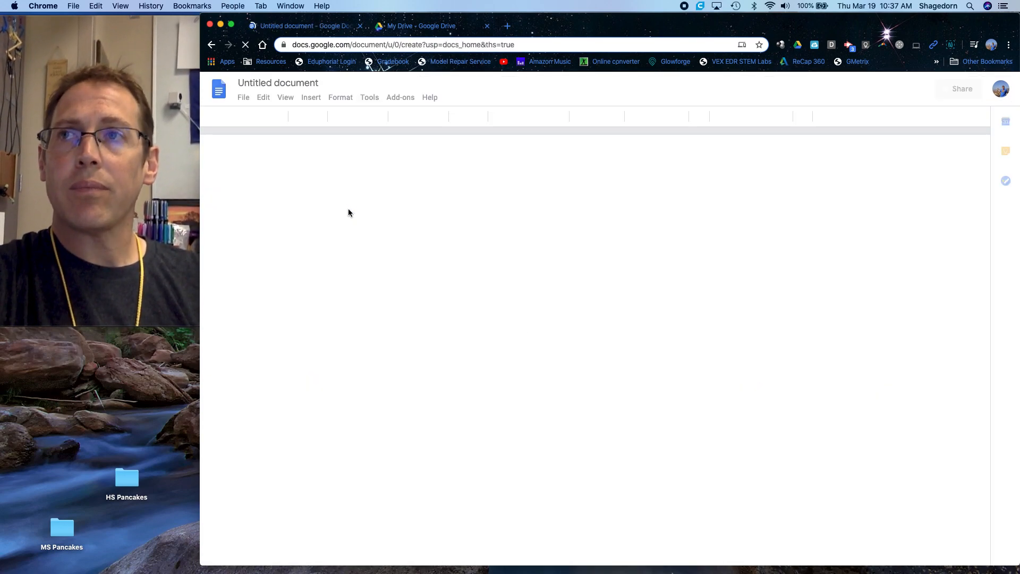
click(296, 84)
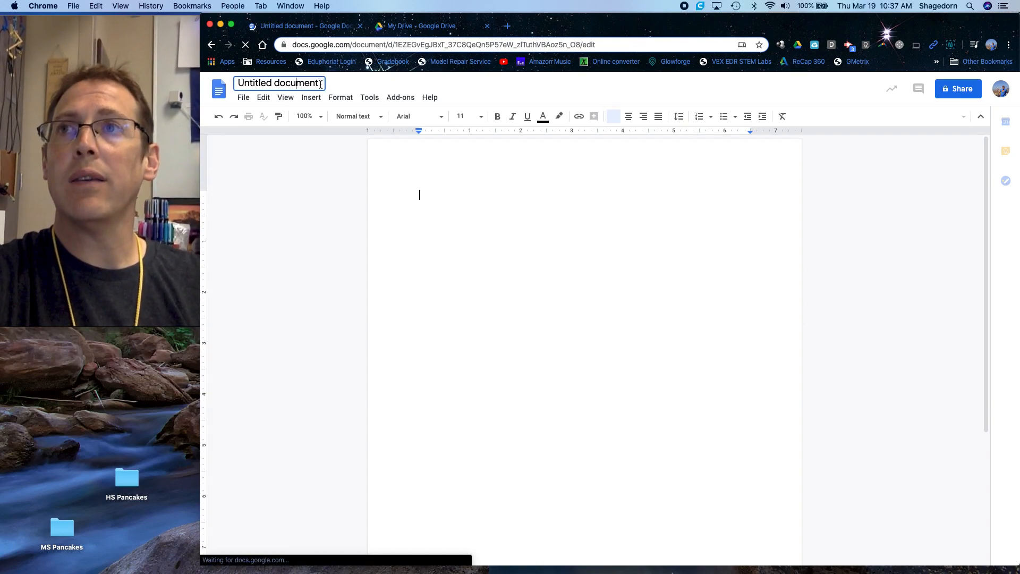
triple_click(320, 84)
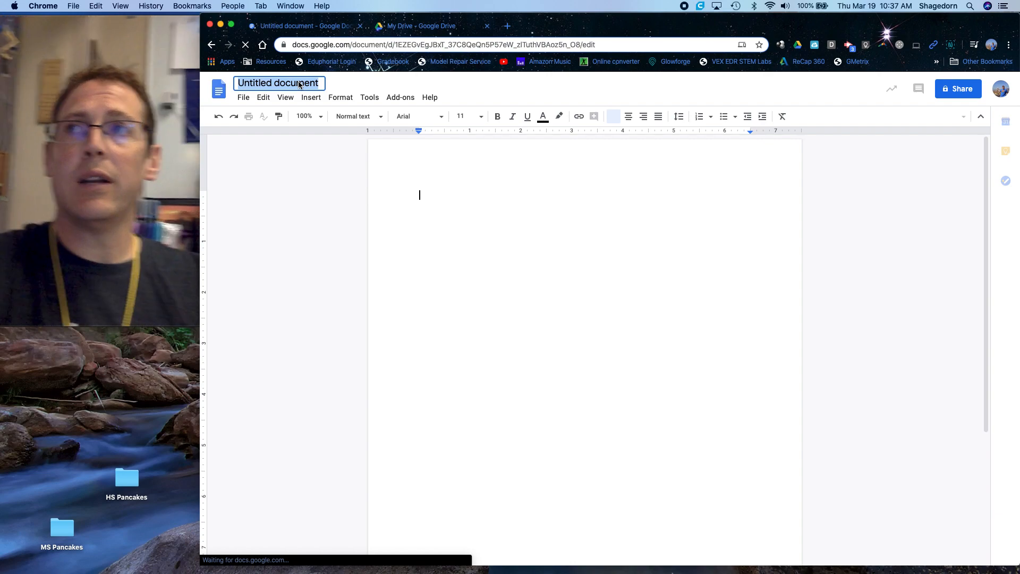
text(Toss this)
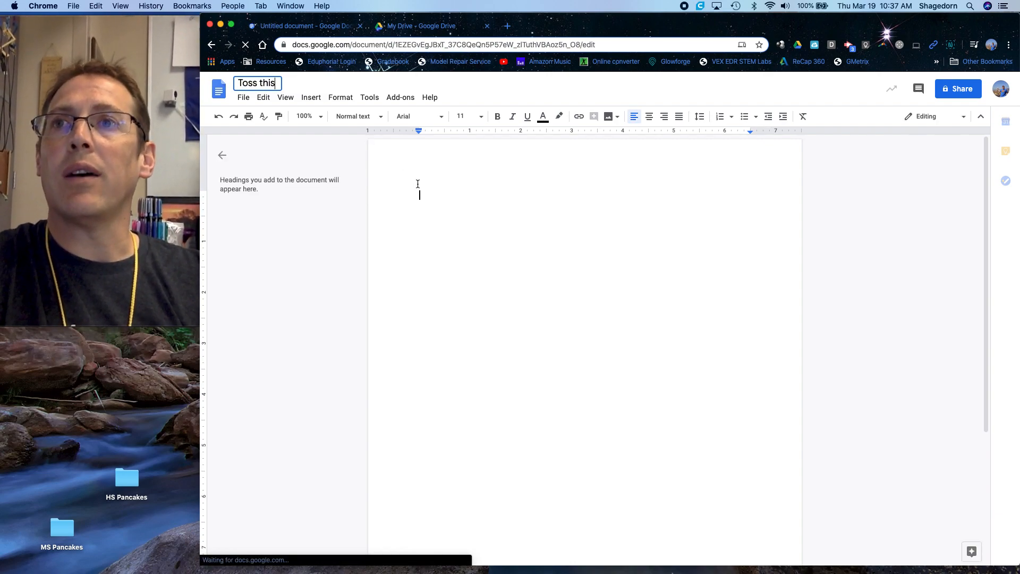
key(Return)
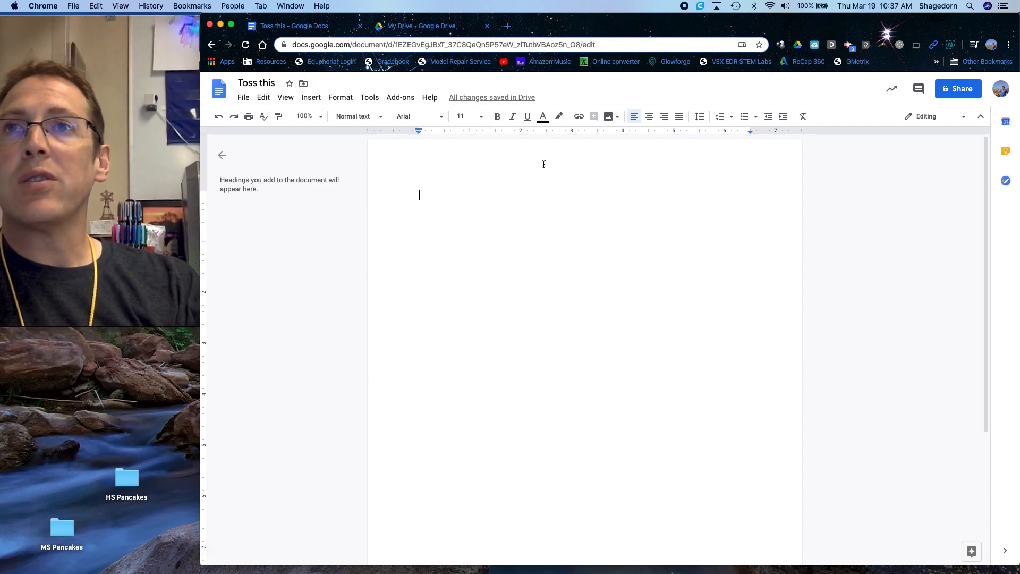
Step: Centre the first line of the document and enter the heading text "Google Docs" on it
click(648, 120)
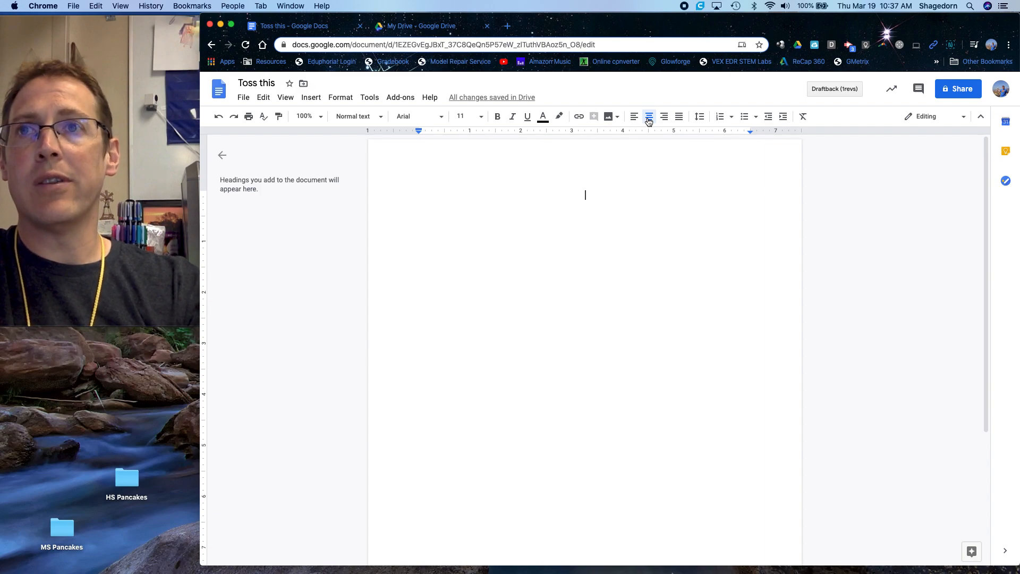
text(Google Dos)
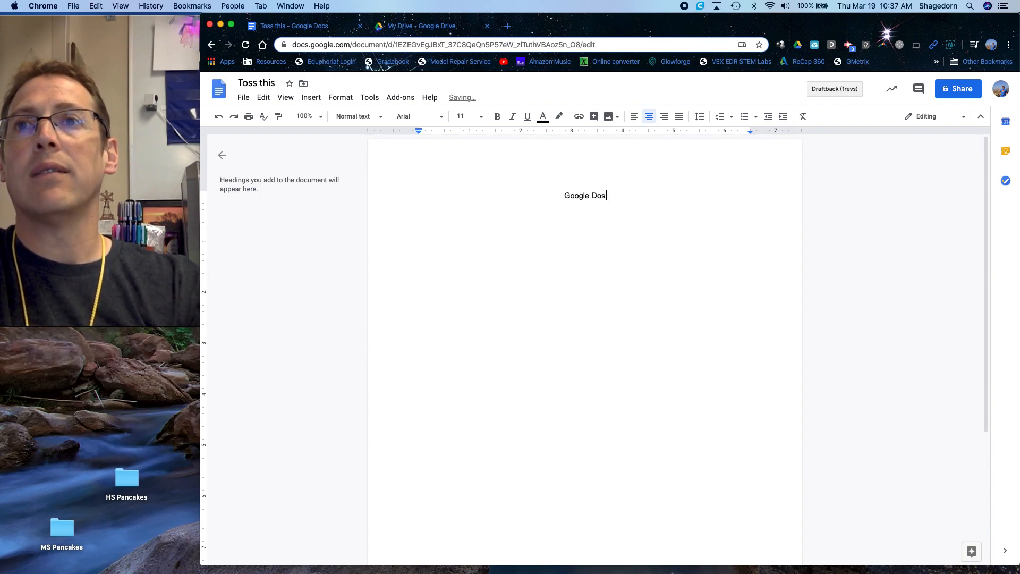
key(BackSpace)
text(cs)
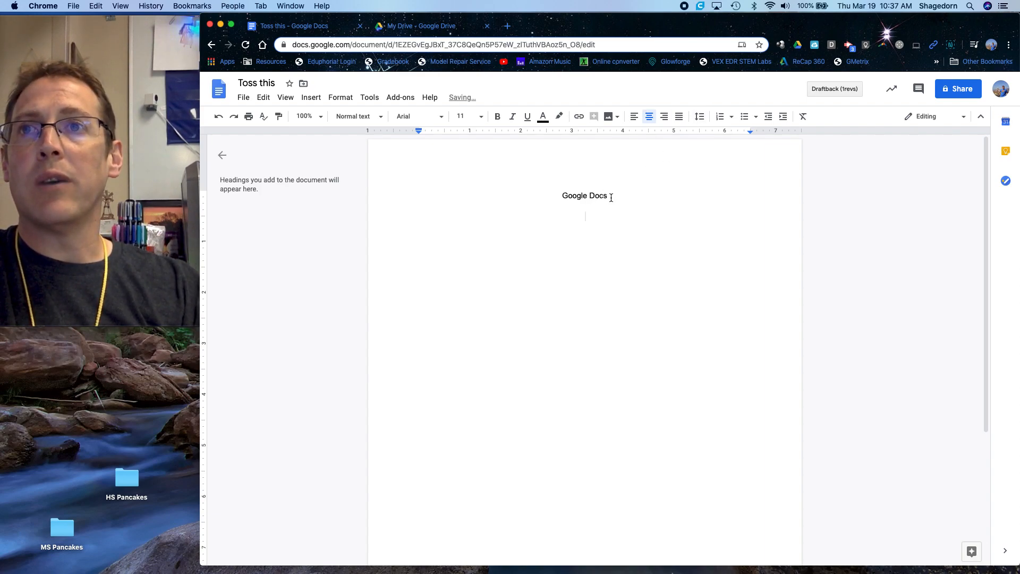
Step: Apply the Title paragraph style to the "Google Docs" line
triple_click(556, 194)
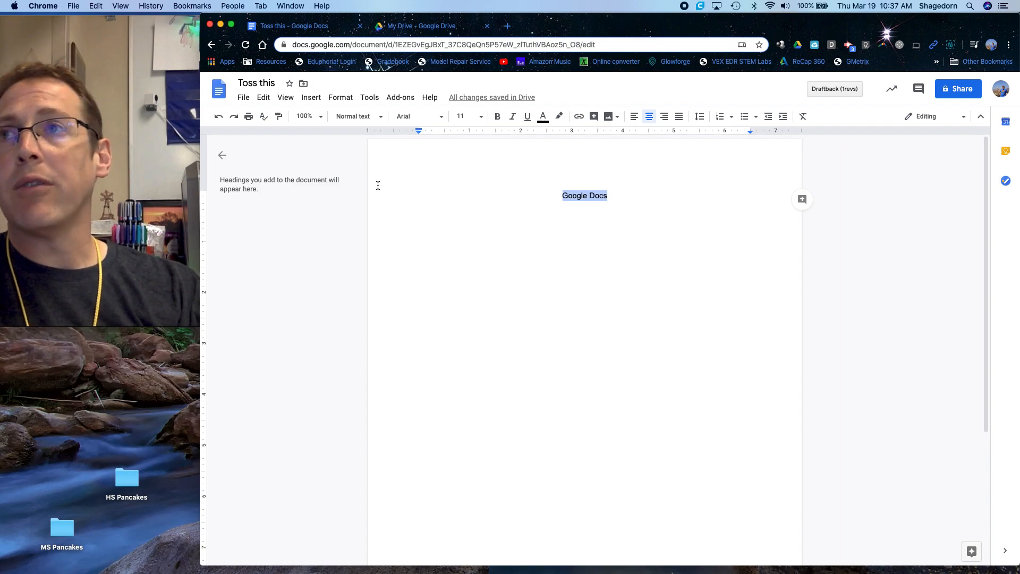
click(378, 119)
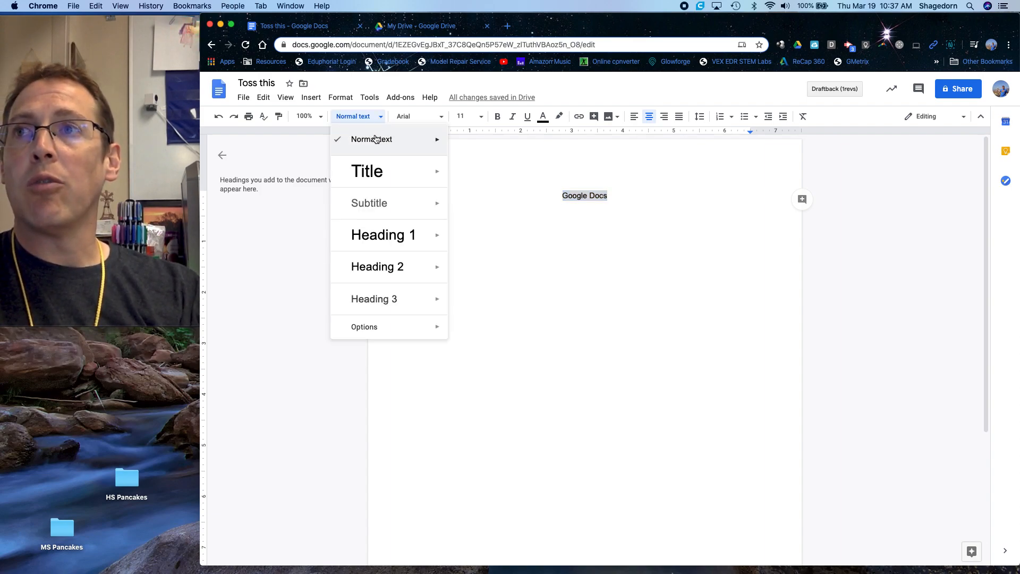
click(375, 182)
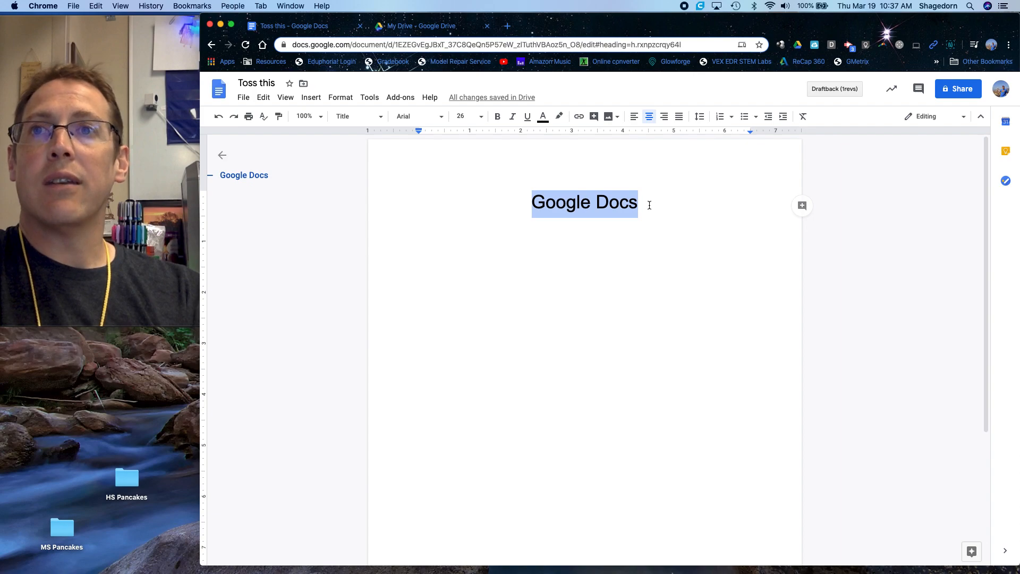
Step: Change the font of the "Google Docs" title to Ranchers
click(441, 117)
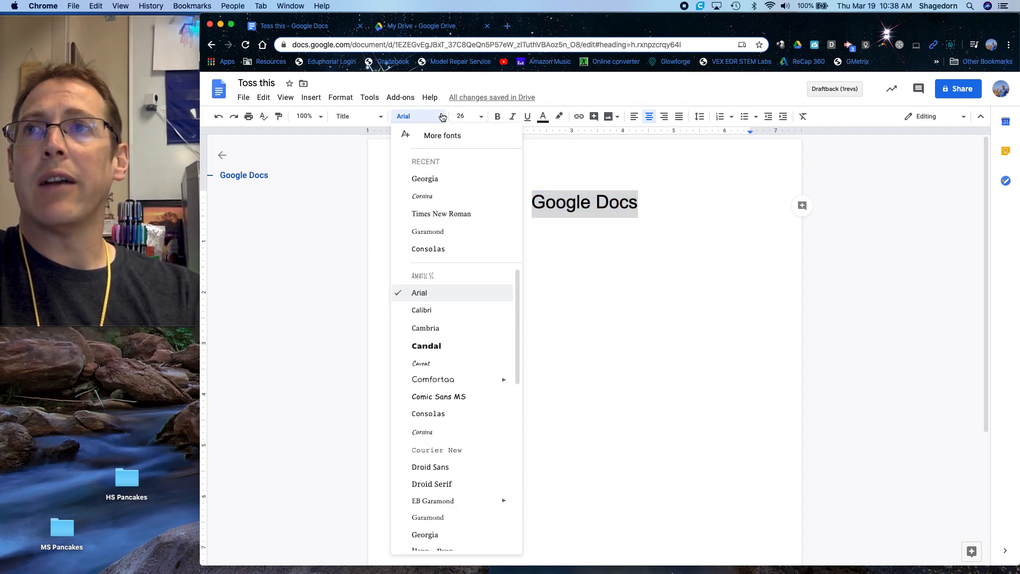
scroll(428, 365, down, 5)
scroll(429, 366, down, 4)
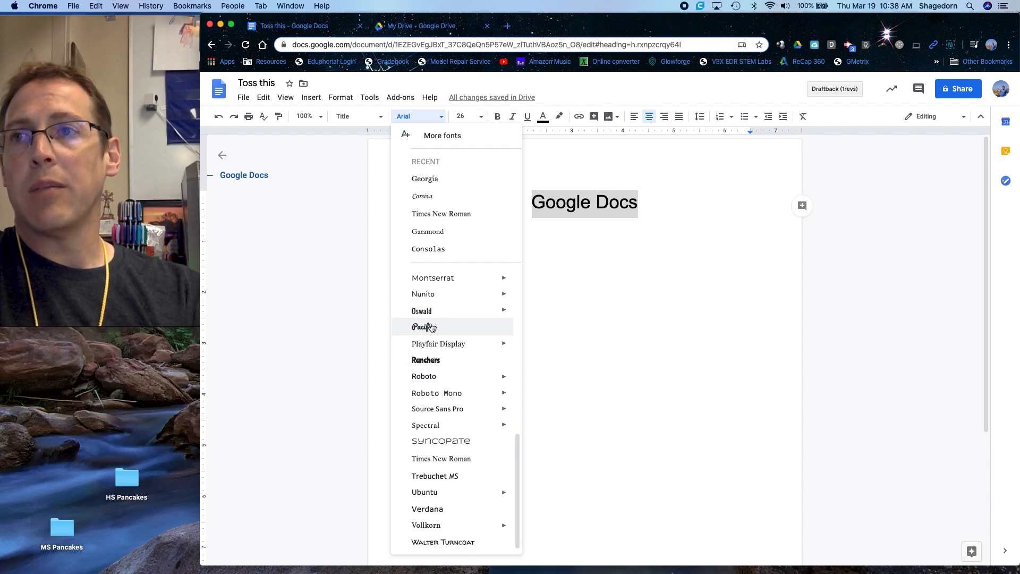
click(430, 361)
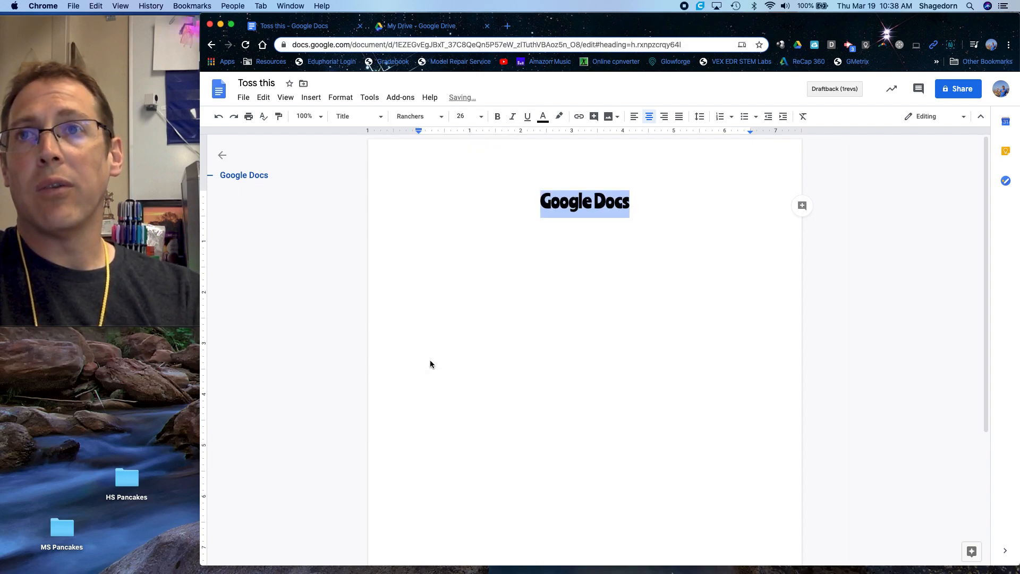
click(598, 222)
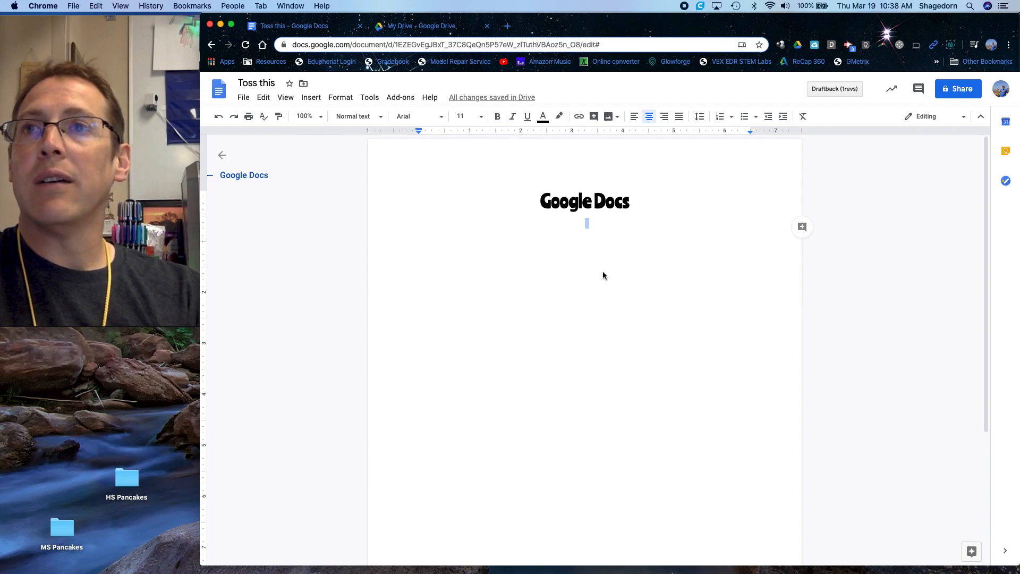
Step: Set the font size of the "Google Docs" title to 48
drag(632, 200, 523, 189)
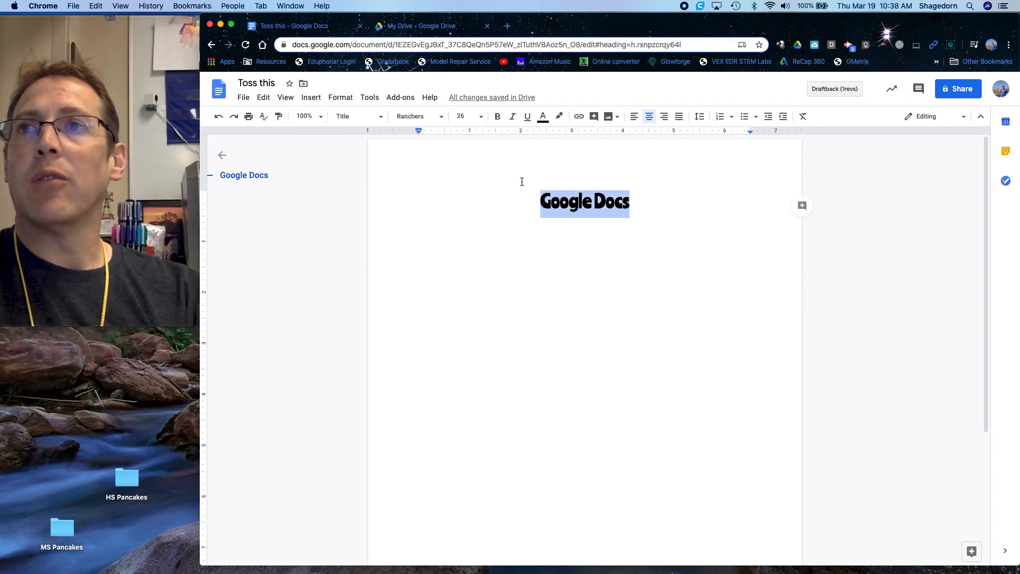
click(481, 115)
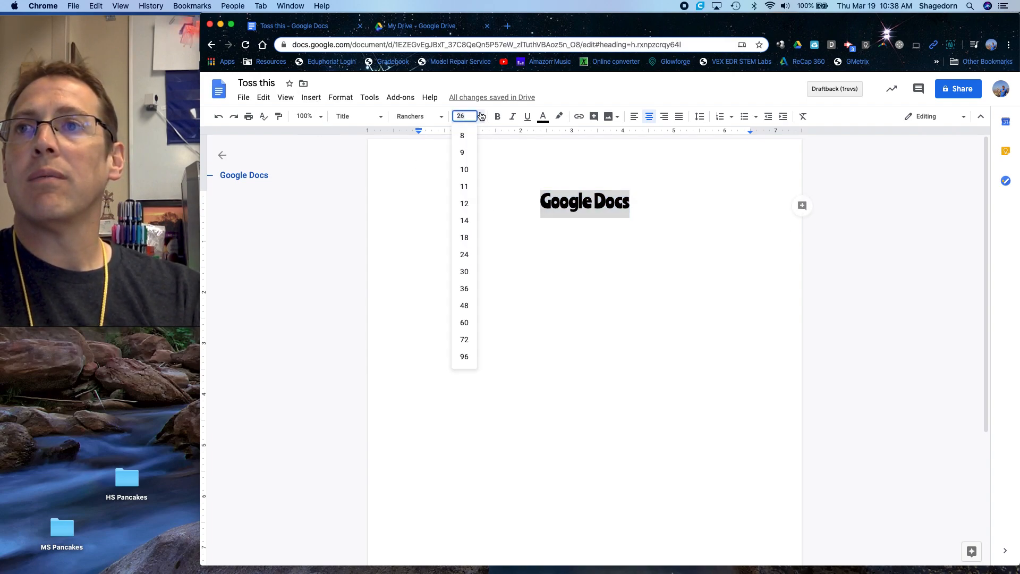
click(465, 305)
click(623, 273)
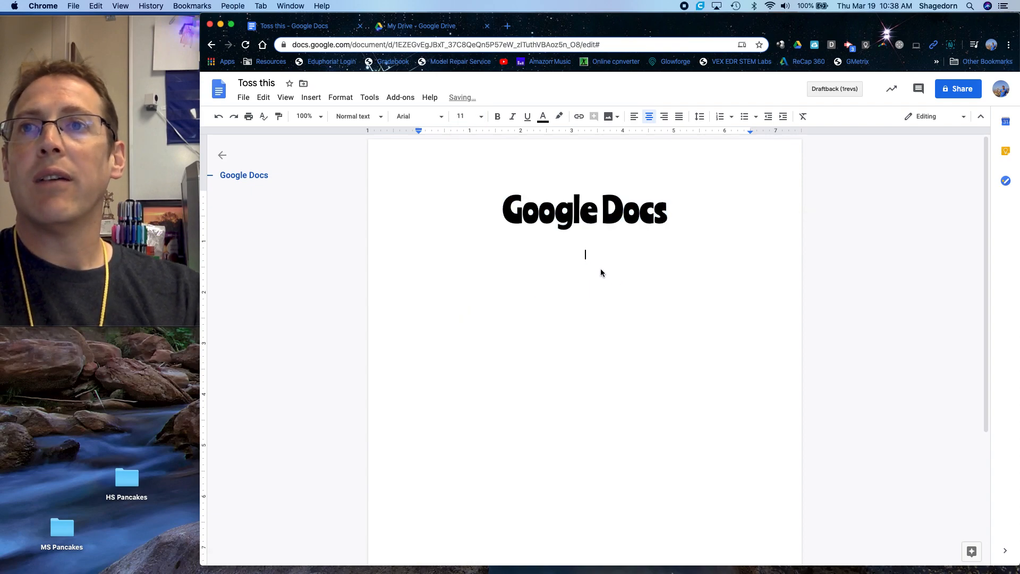
Step: Insert a page break on the empty line below the "Google Docs" title
click(311, 98)
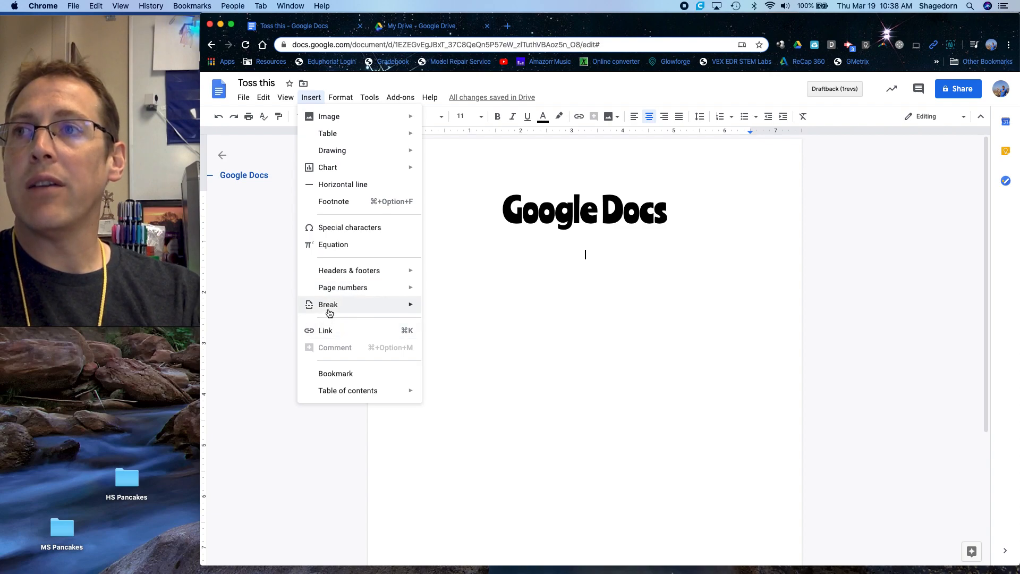
mouse_move(328, 310)
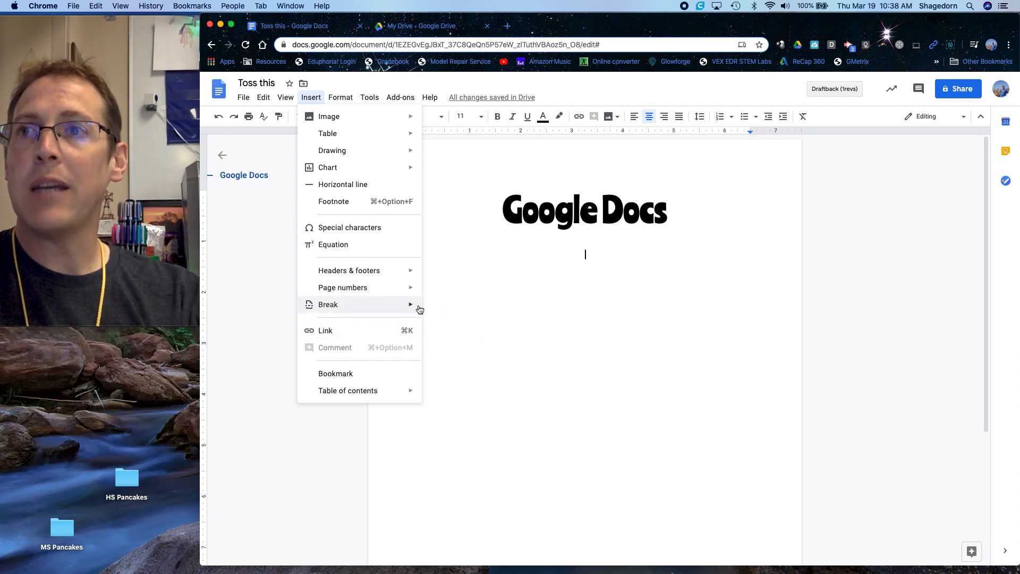
click(451, 310)
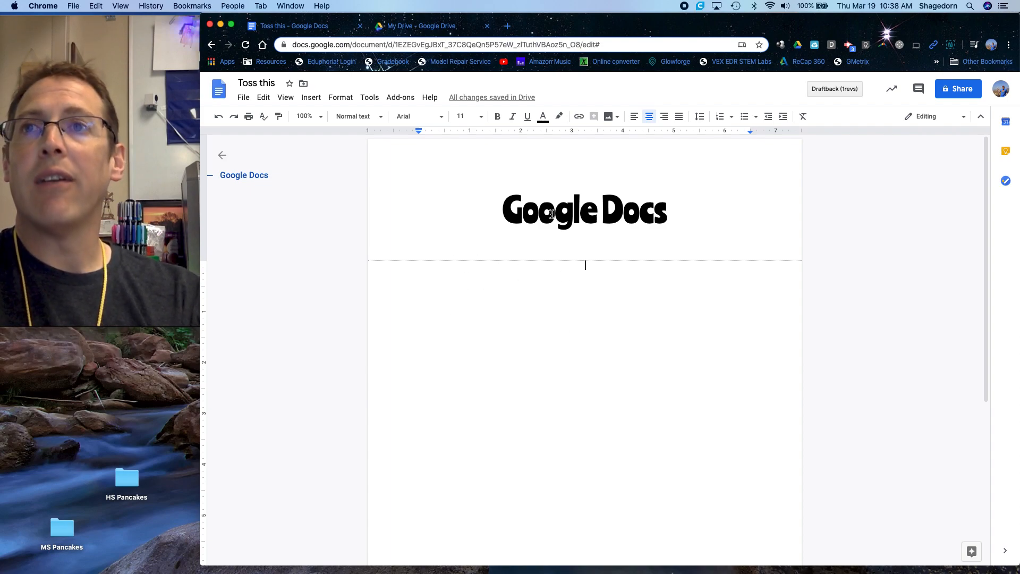
scroll(550, 191, down, 1)
scroll(549, 183, up, 1)
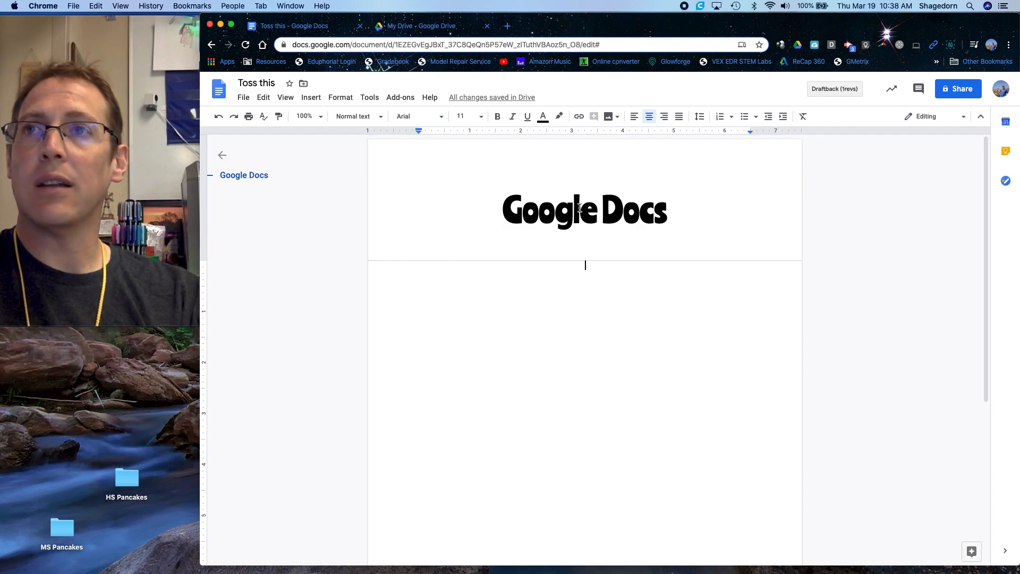
Step: Add a run of blank lines after the "Google Docs" title to lengthen the cover page above the page break
click(573, 236)
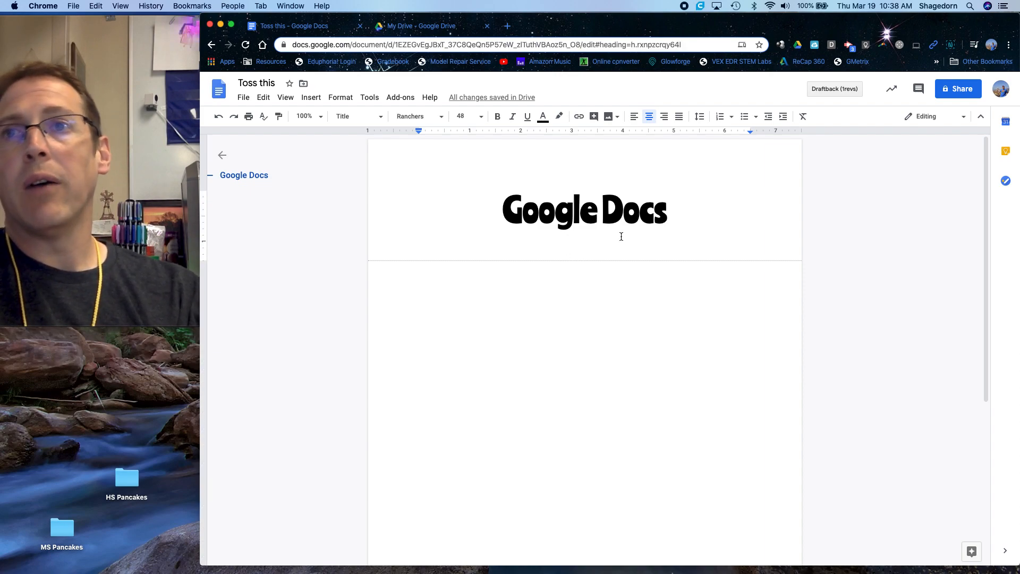
click(671, 216)
key(Return)
key(Return)
key(Return)
key(Return)
key(Return)
key(Return)
key(Return)
key(Return)
key(Return)
key(Return)
key(Return)
key(Return)
key(Return)
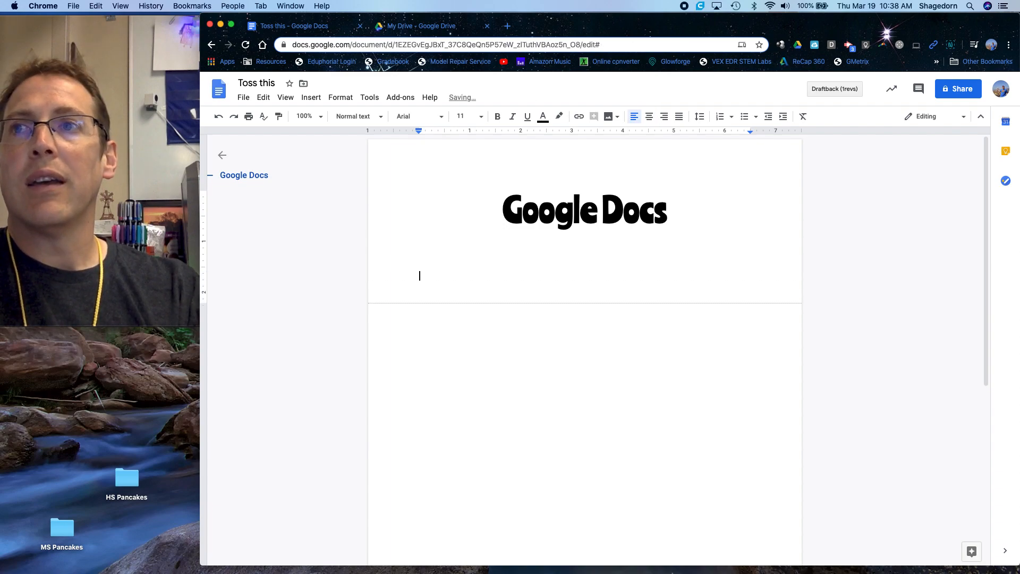
key(Return)
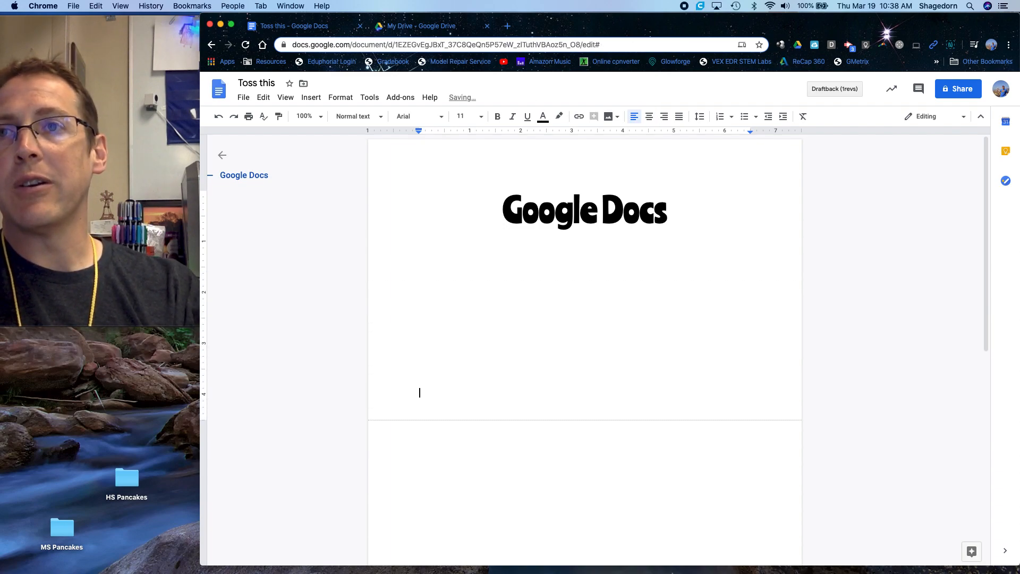
Step: Insert a table of contents with page numbers at the start of the second page
click(564, 461)
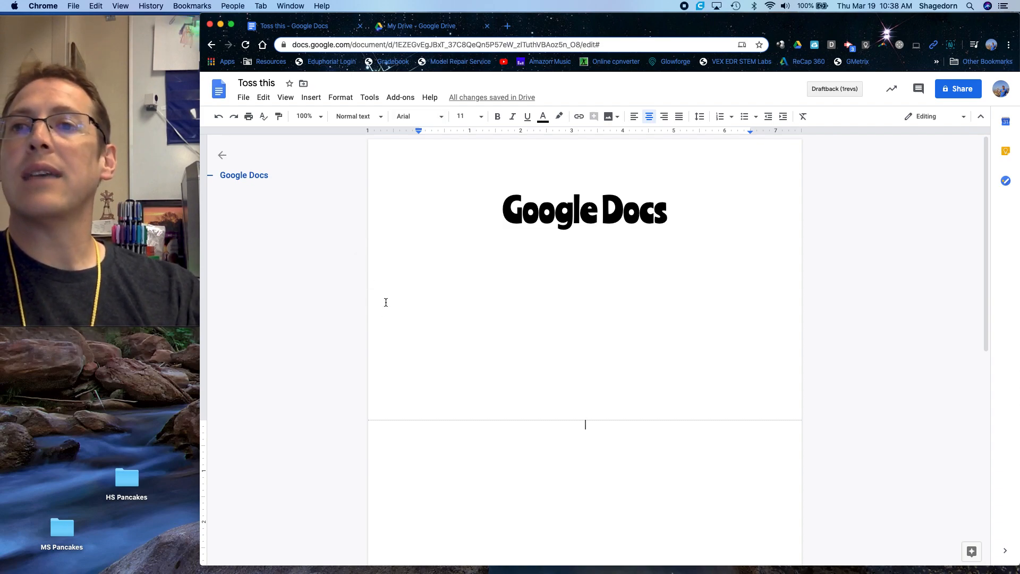
scroll(385, 293, down, 2)
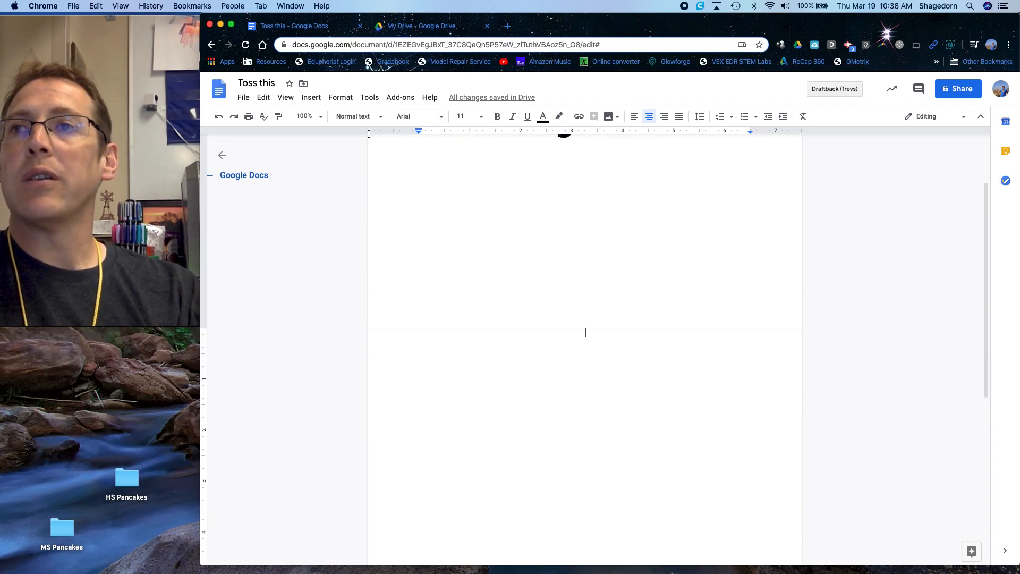
click(311, 97)
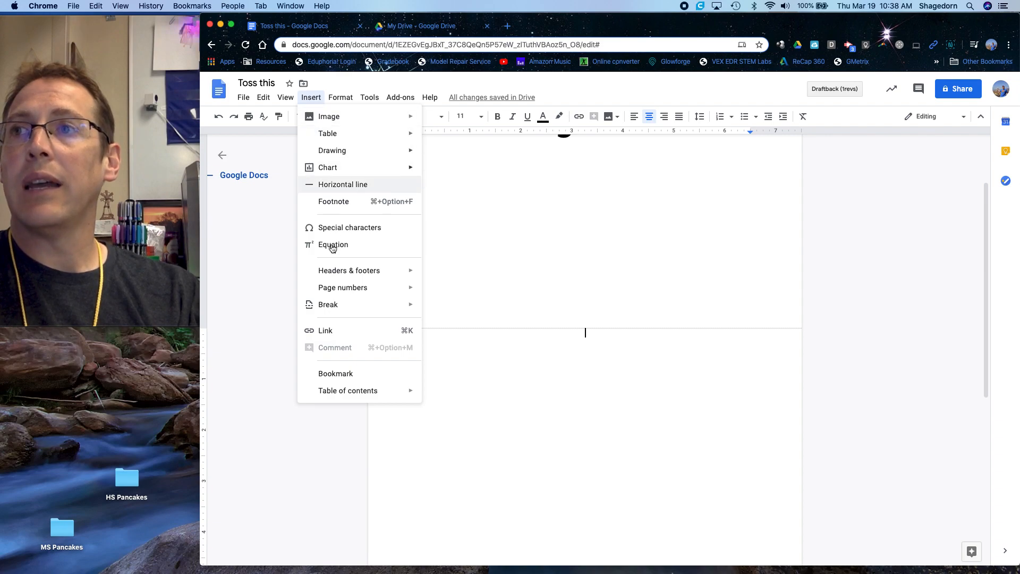
mouse_move(342, 391)
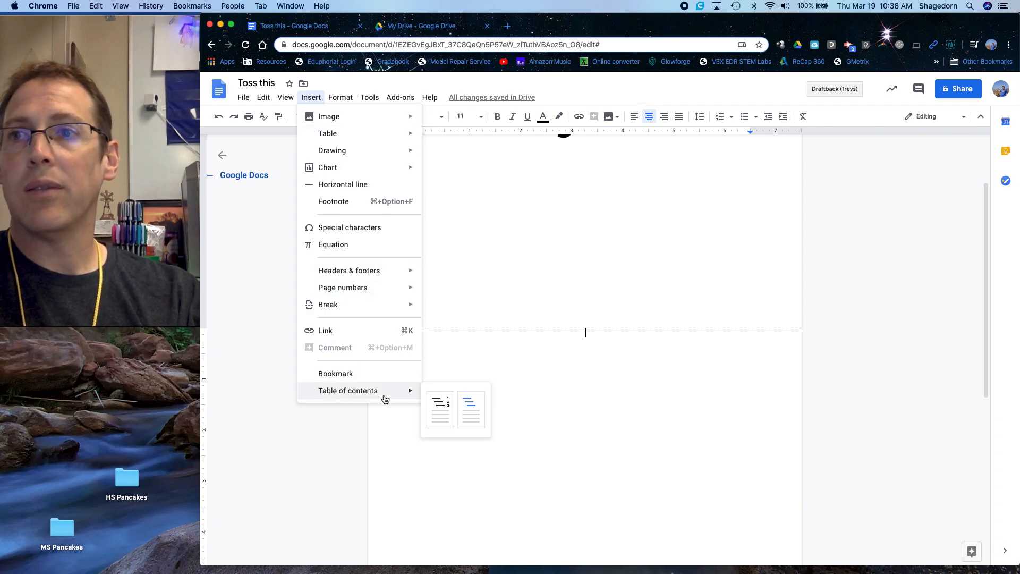
click(435, 403)
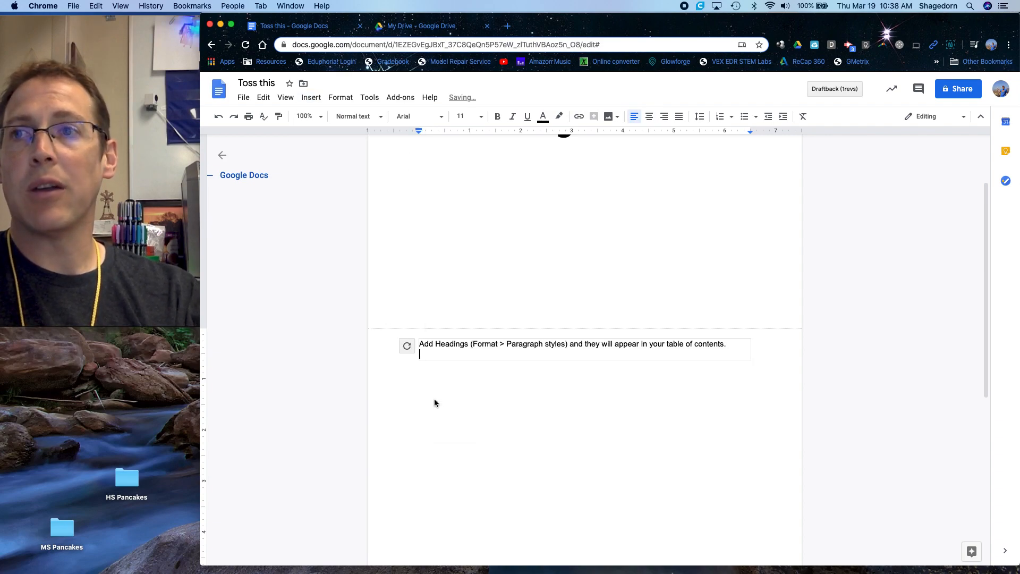
Step: Add several blank lines below the table of contents on the second page
click(540, 393)
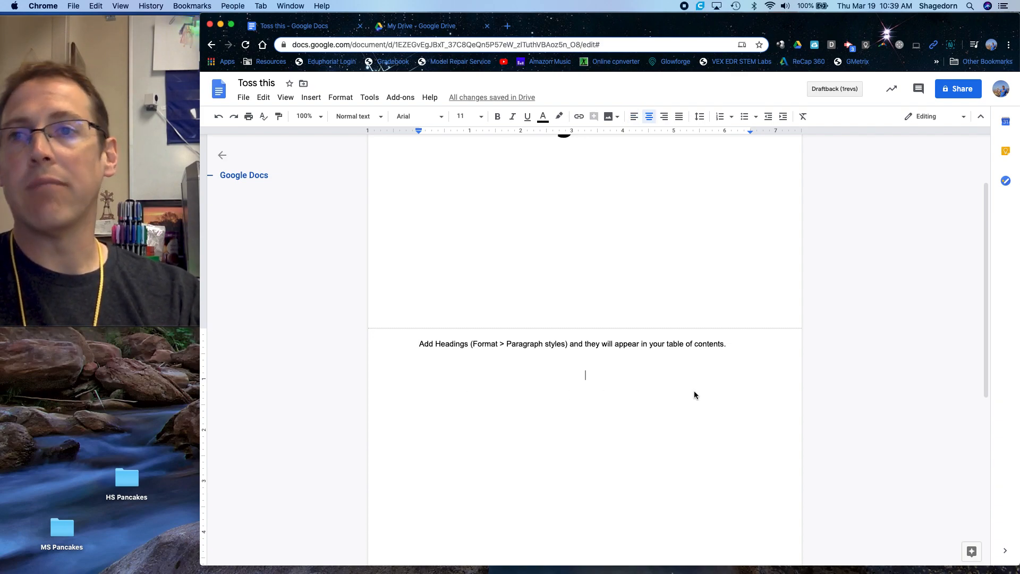
key(Return)
key(Return)
key(Return)
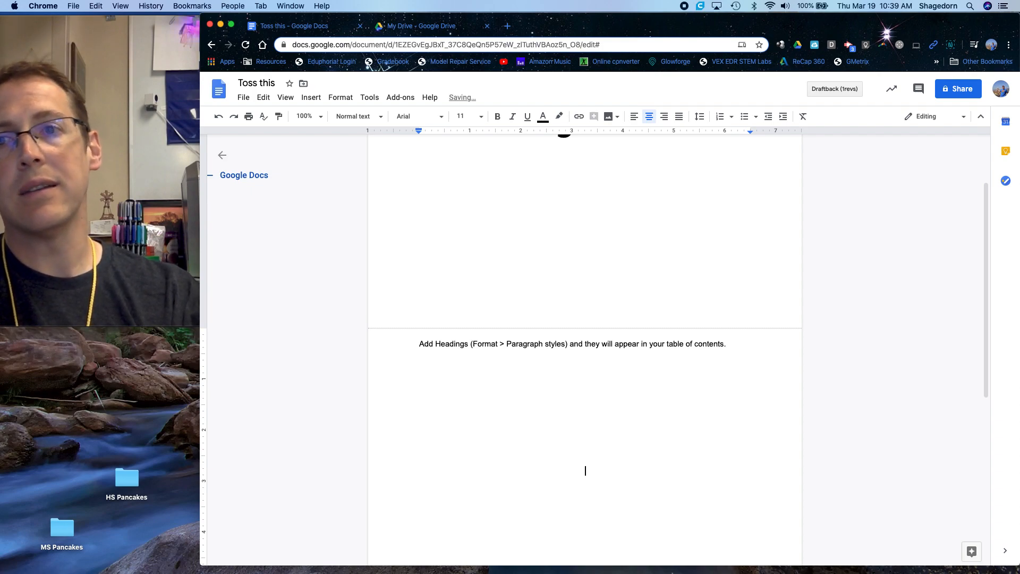
Step: Insert a page break on the blank line below the table of contents
click(313, 105)
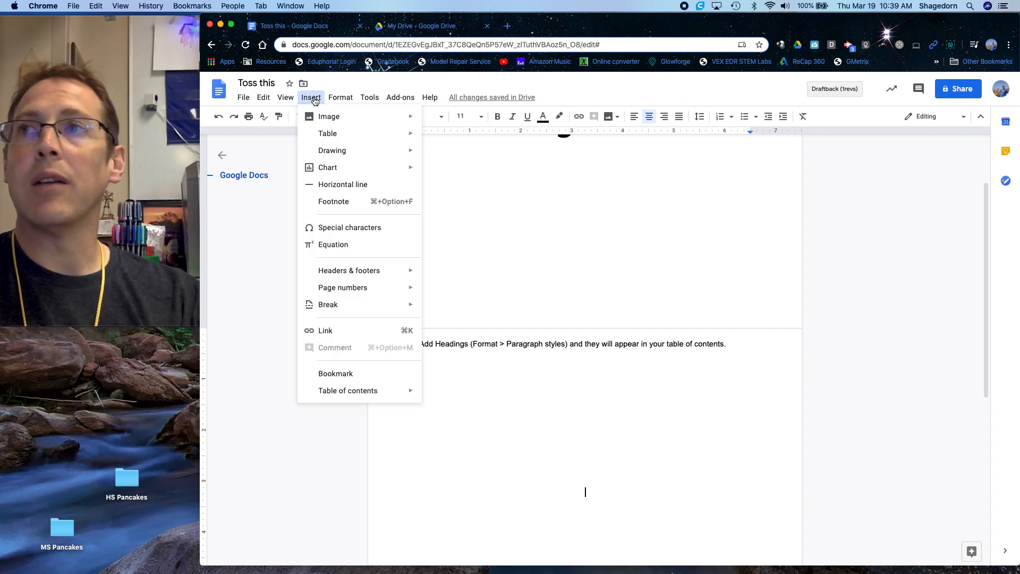
mouse_move(319, 304)
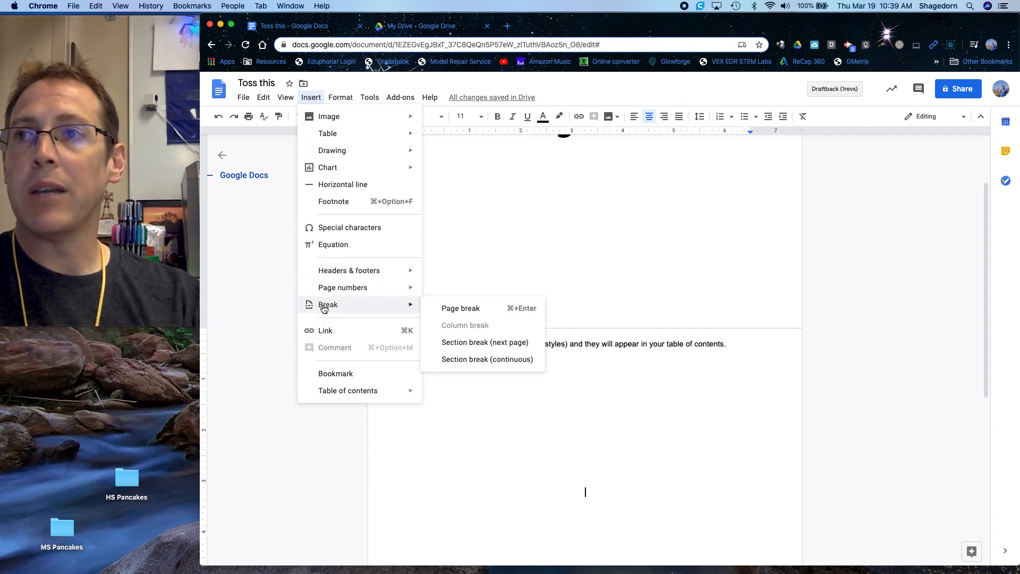
click(454, 309)
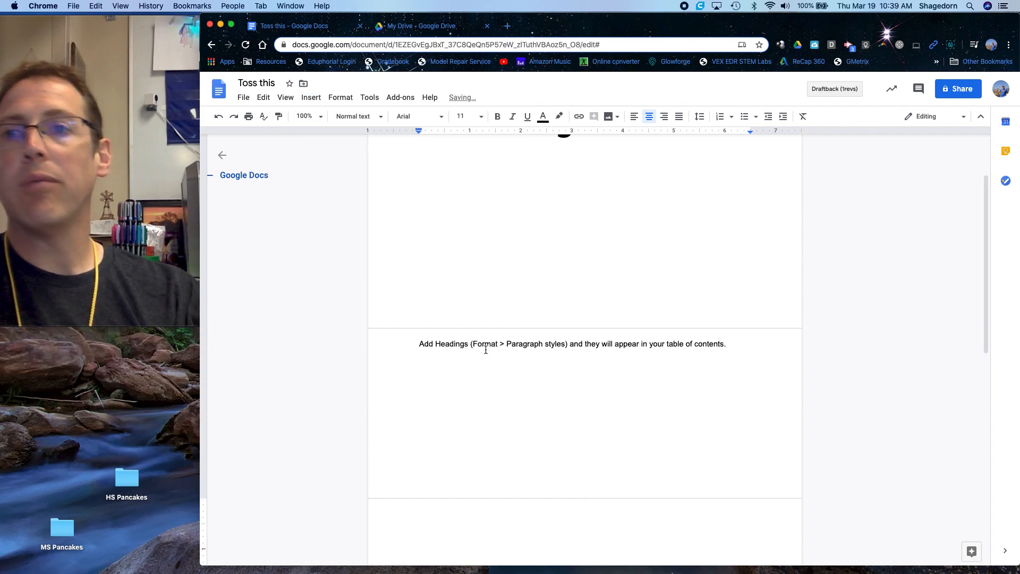
Step: Left-align the first line of the third page, enter "Chapter 1. The Basics" there and start a new line below
scroll(556, 430, down, 4)
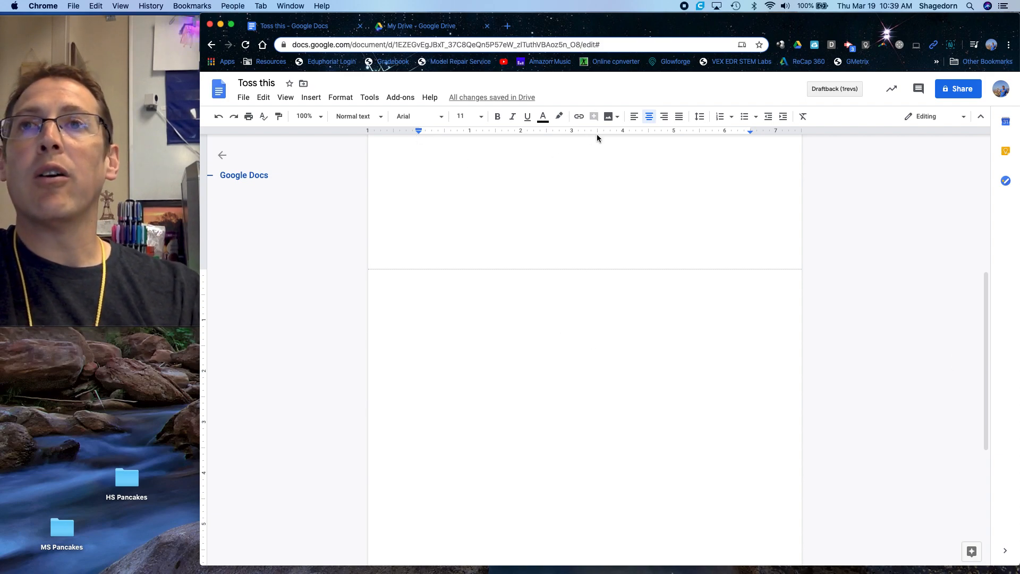
click(633, 118)
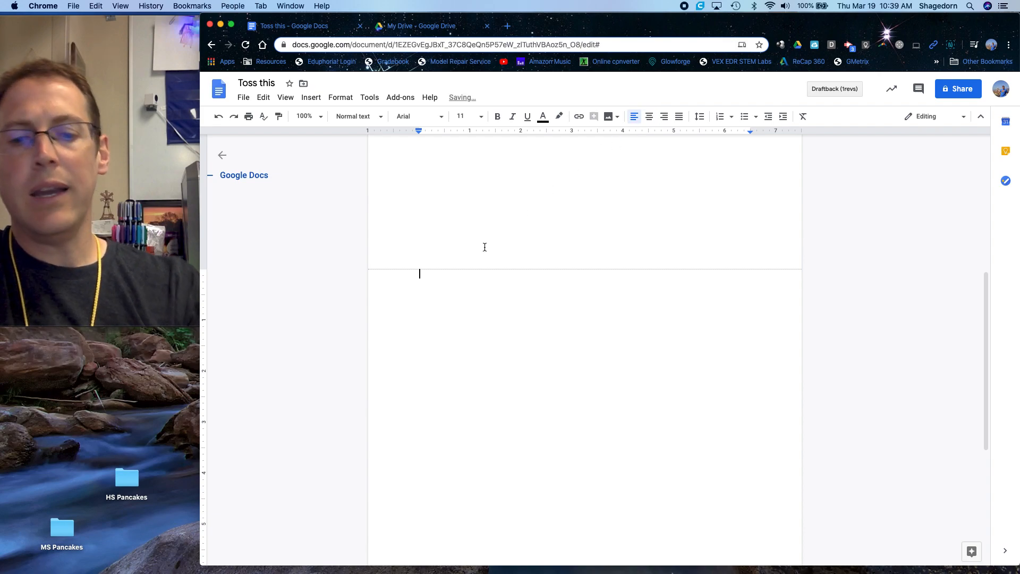
text(Chapter 1.  The B)
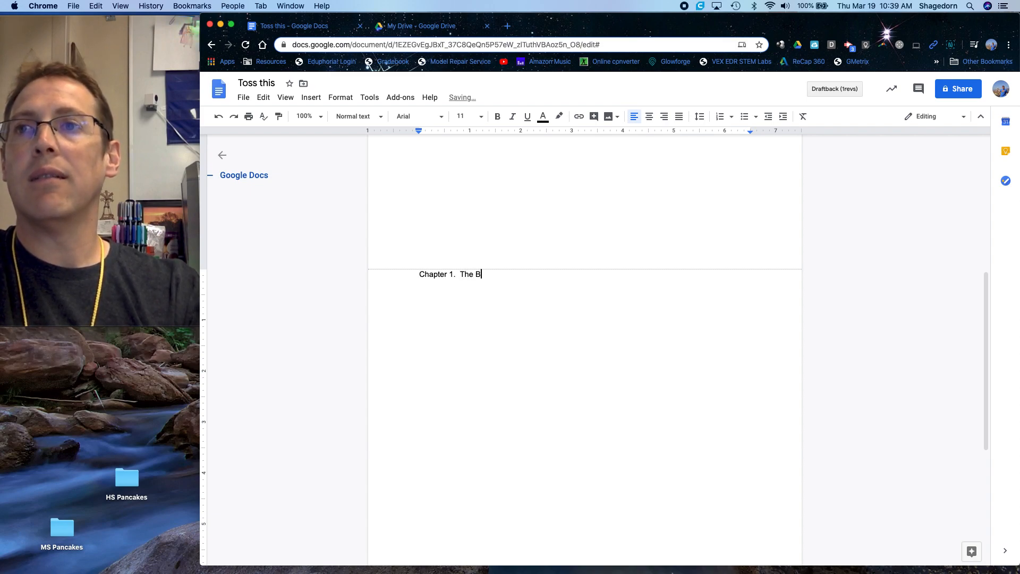
key(BackSpace)
key(BackSpace)
text(sics)
key(Return)
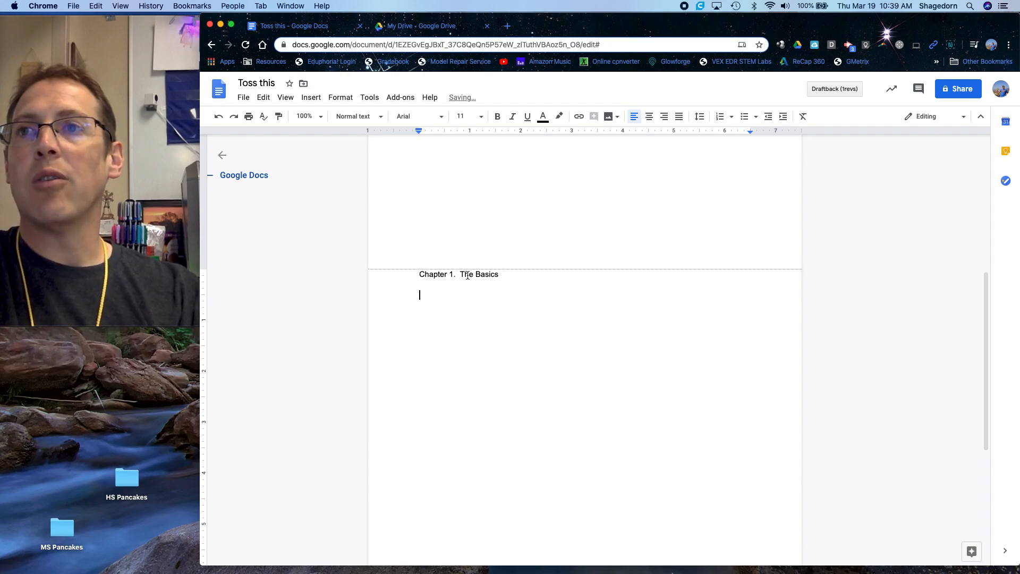
Step: Apply the Heading 1 style to the "Chapter 1. The Basics" line
drag(501, 274, 406, 275)
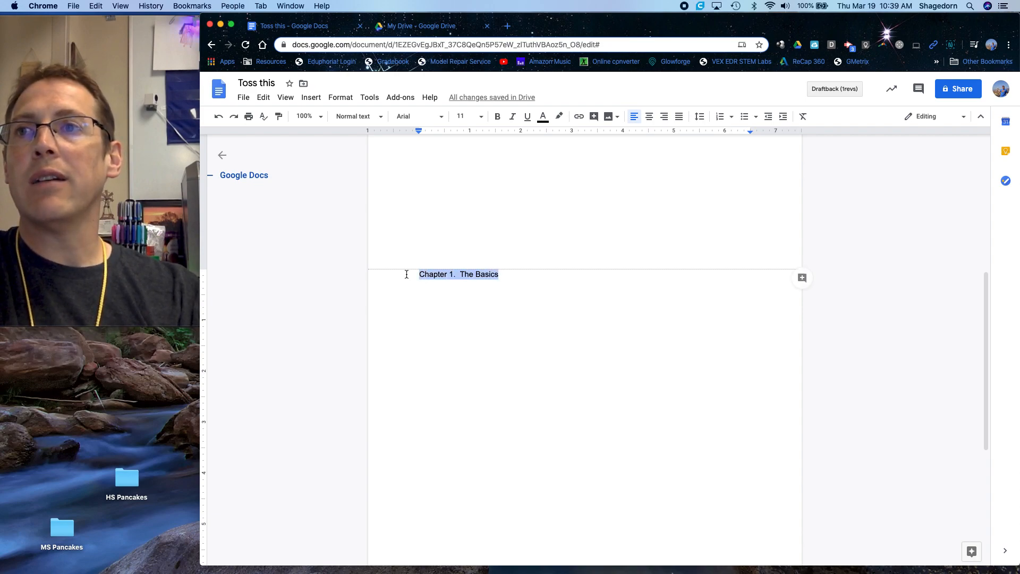
click(379, 117)
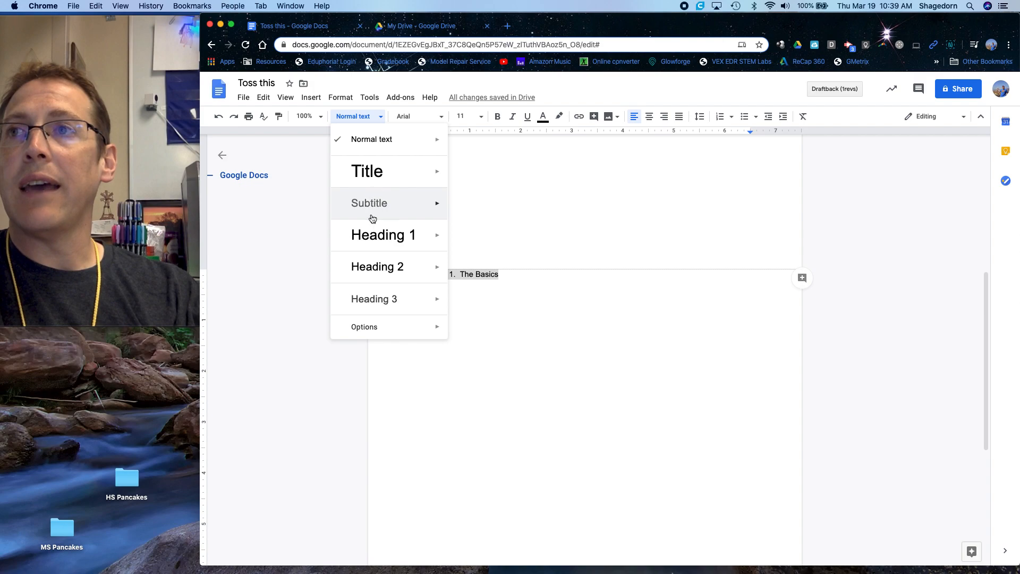
click(403, 239)
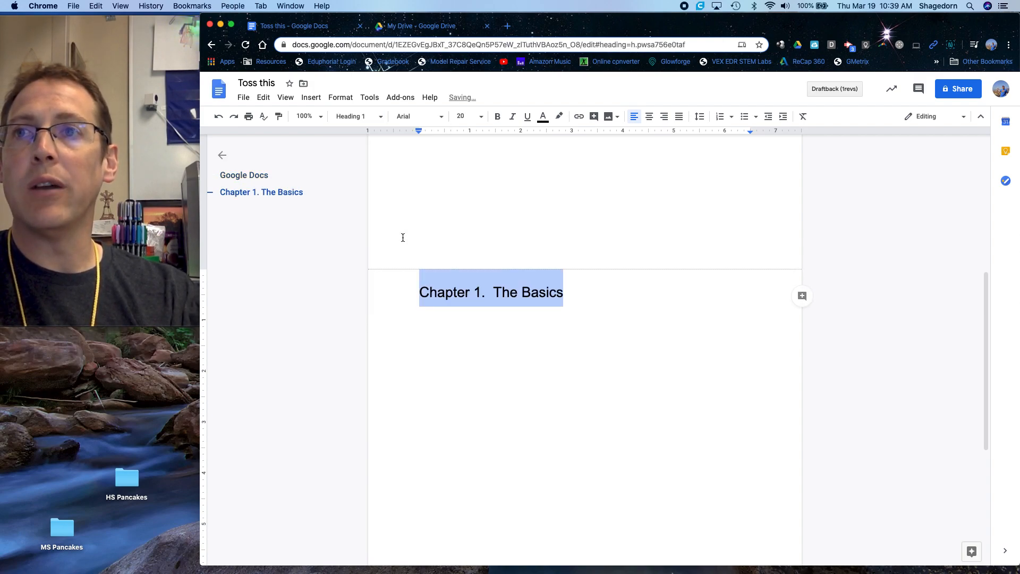
click(477, 381)
Step: Update the table of contents on the second page so it picks up the chapter heading
scroll(508, 217, up, 10)
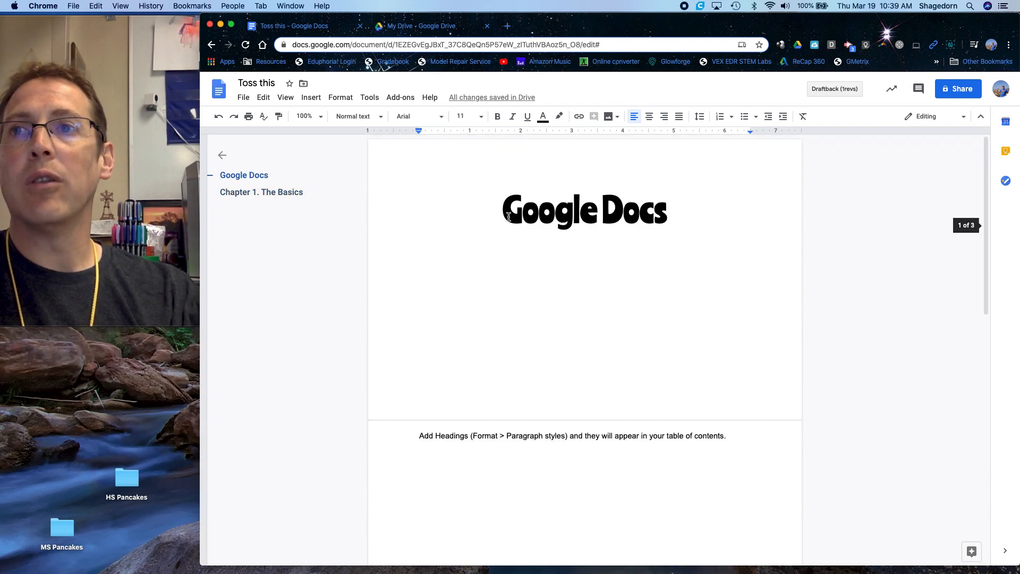
click(558, 435)
click(406, 436)
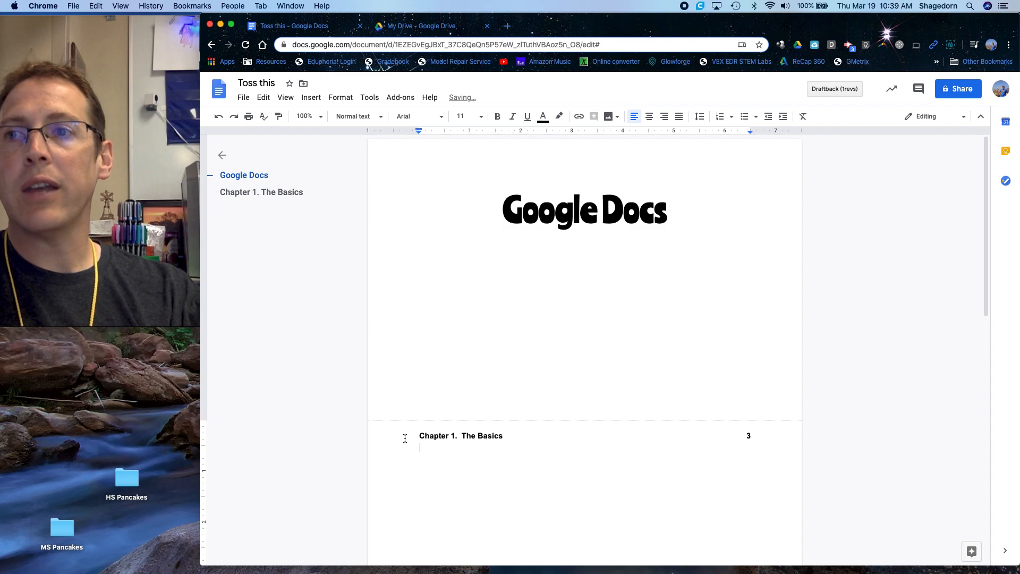
Step: Write the sentence "Here are some sample fonts." below the Chapter 1 heading
scroll(460, 508, down, 3)
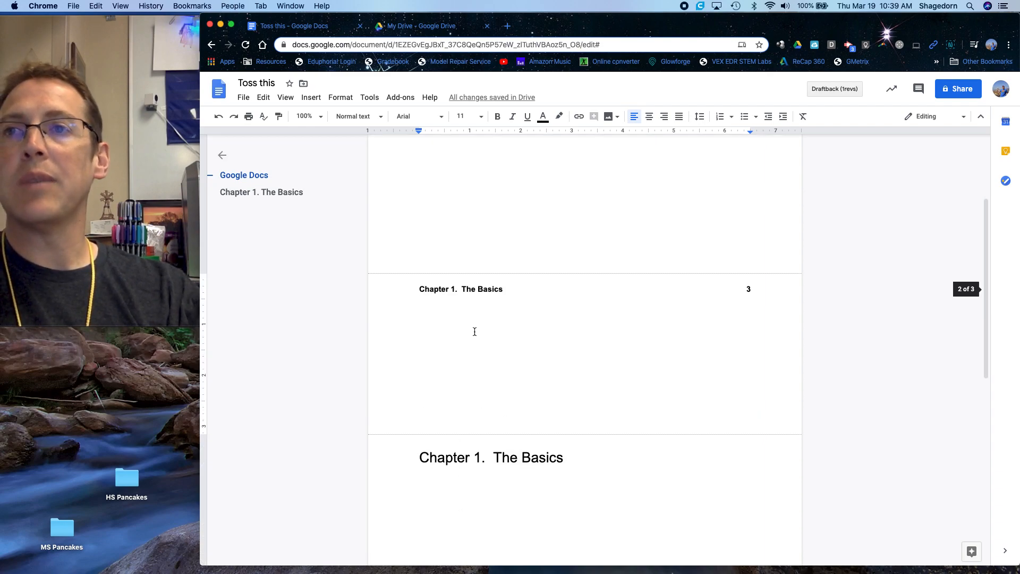
scroll(499, 484, down, 2)
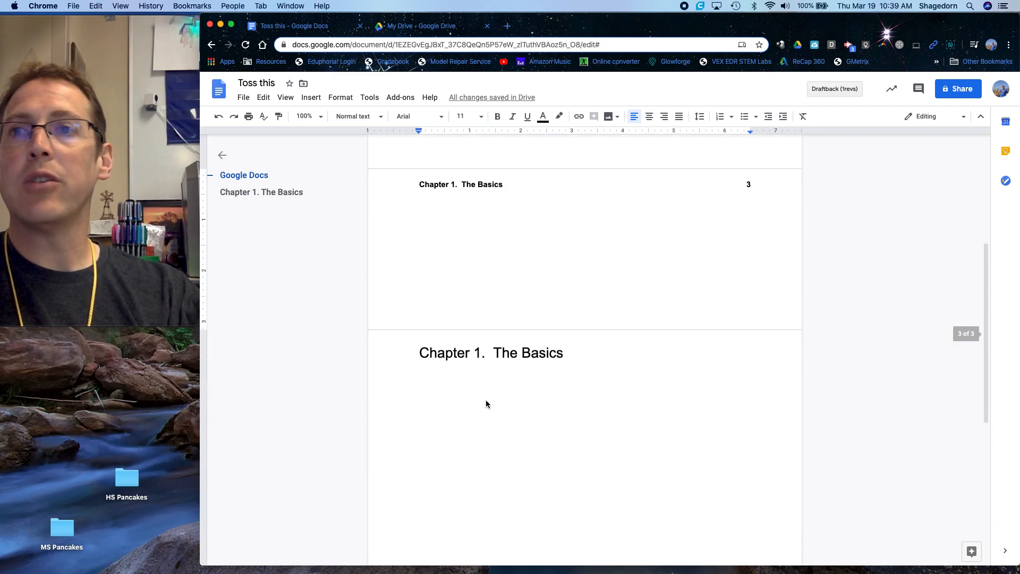
click(484, 385)
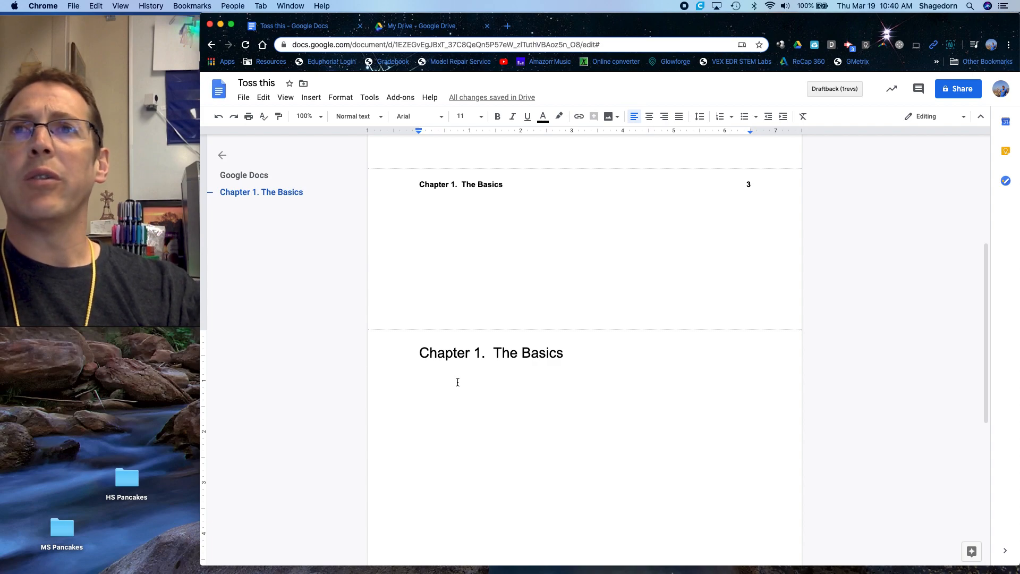
text(Here ar)
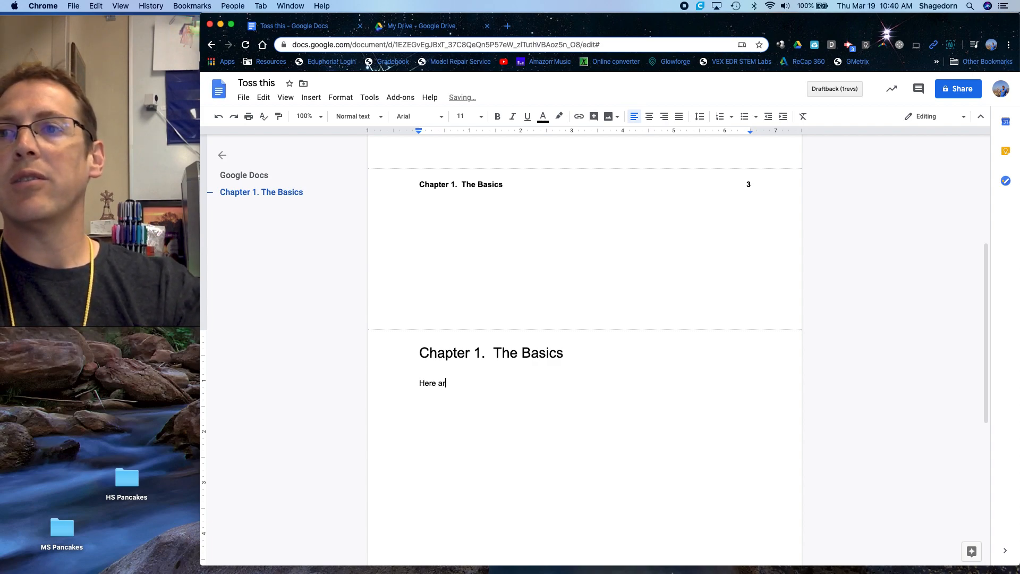
key(BackSpace)
key(BackSpace)
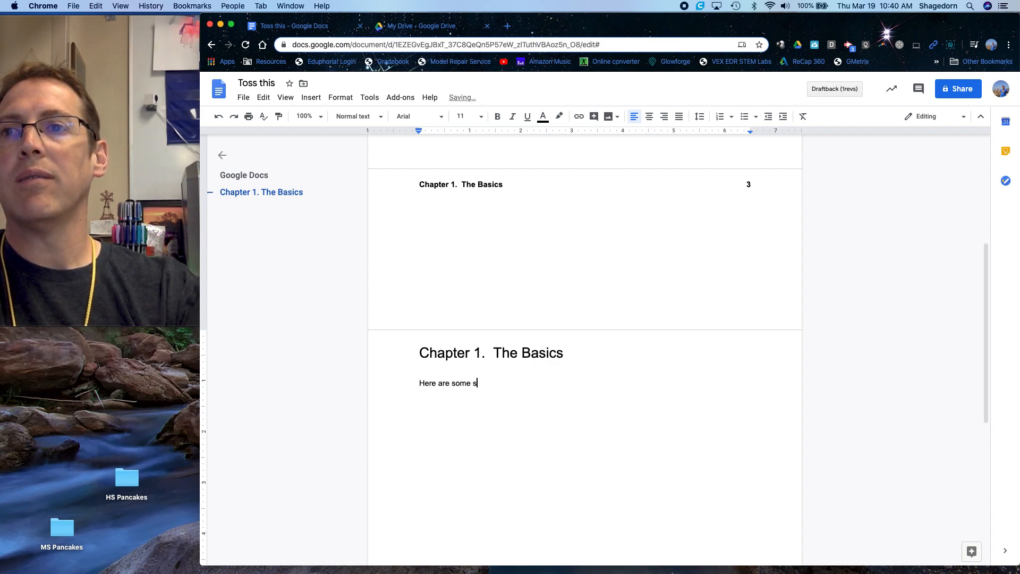
text(ample fonts.)
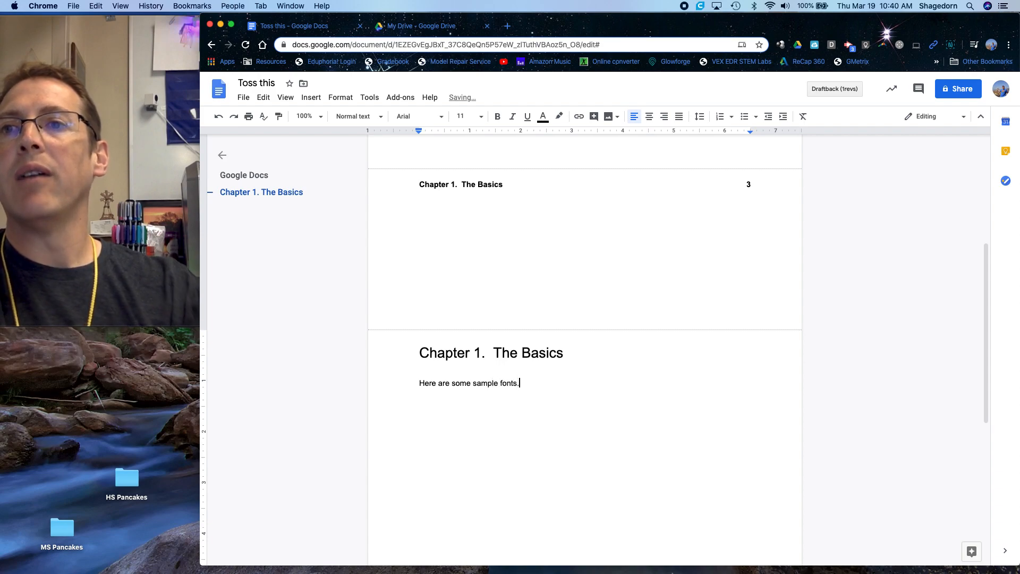
Step: Make the word "sample" bold and set the word "fonts" in the Corsiva font
drag(498, 383, 473, 382)
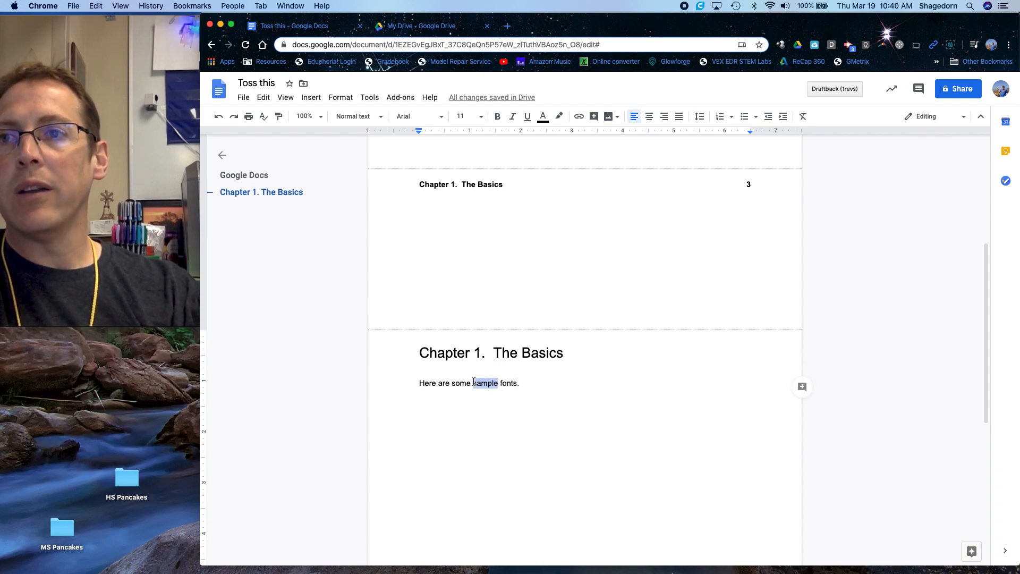
click(499, 118)
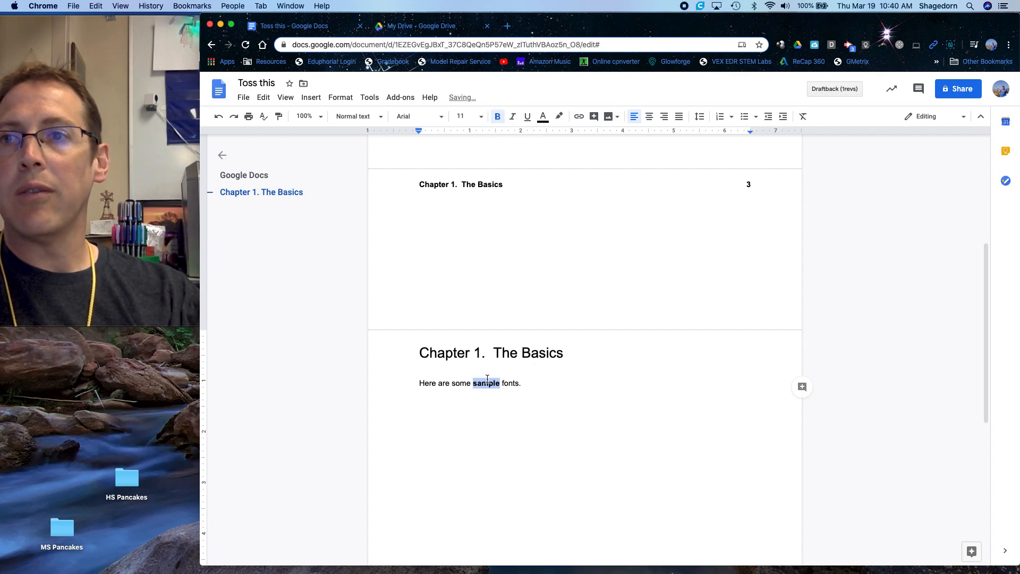
drag(502, 384, 516, 384)
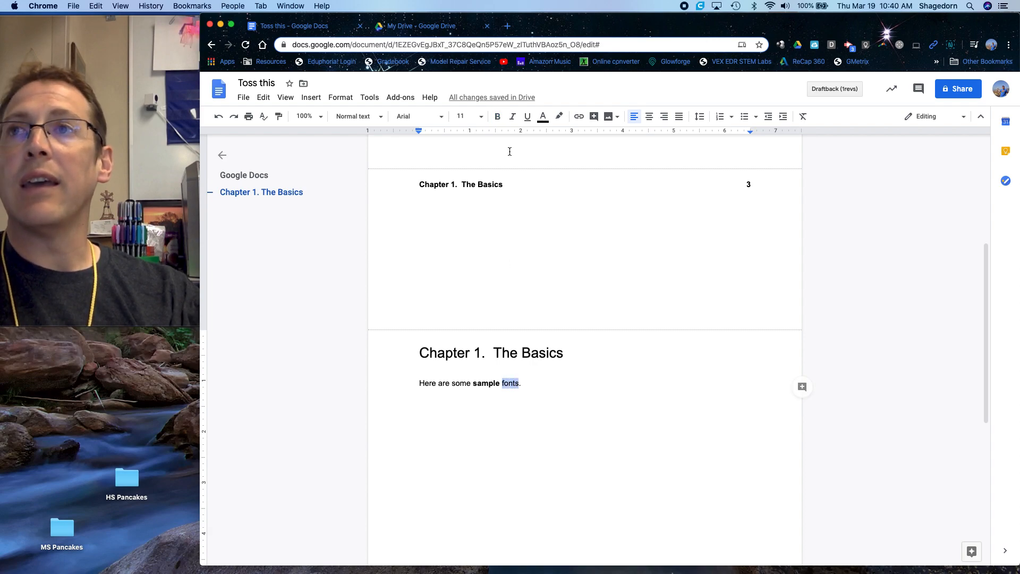
click(441, 118)
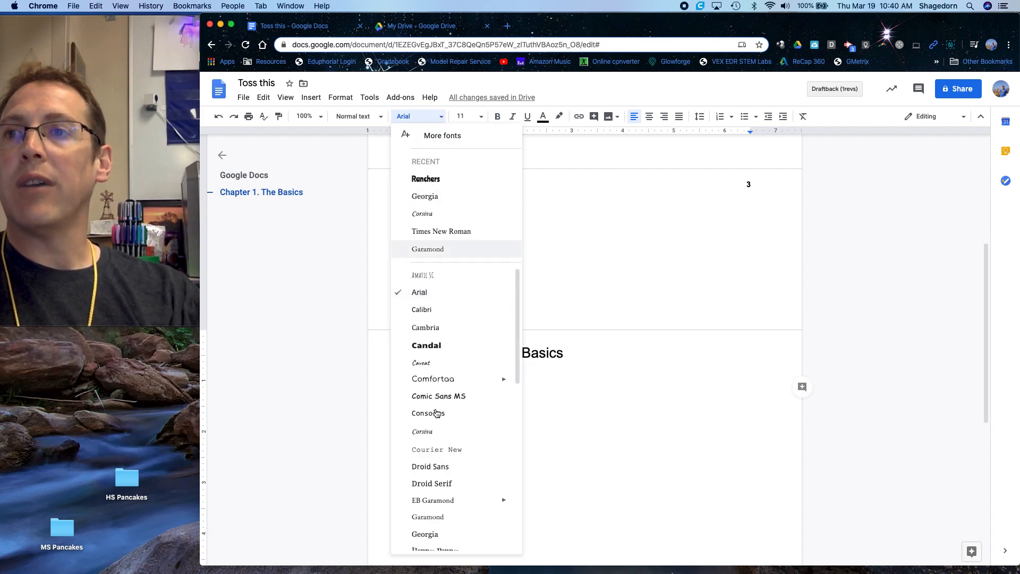
click(430, 437)
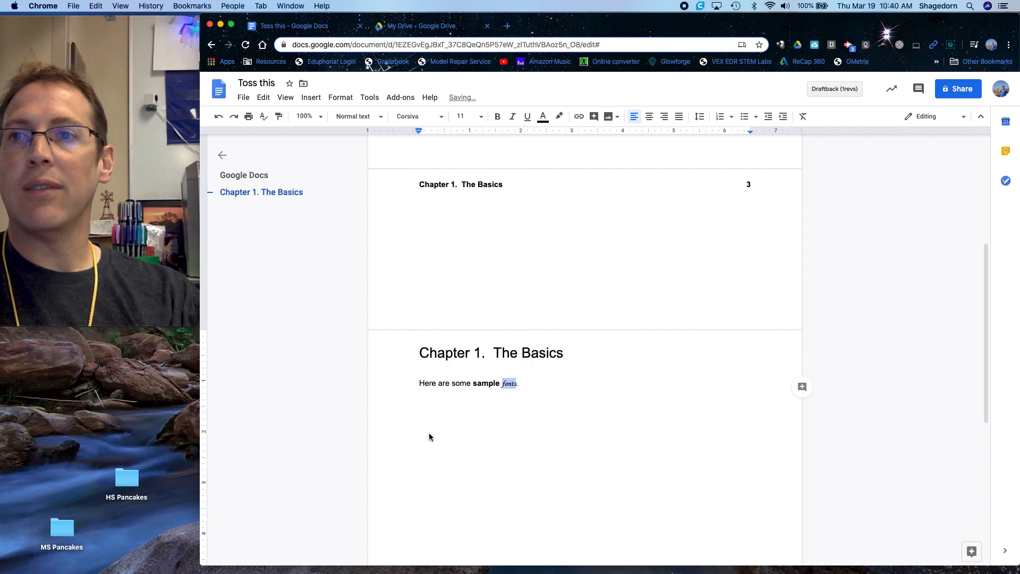
Step: Set the word "some" in the sample sentence to the Lora font
drag(470, 386, 452, 386)
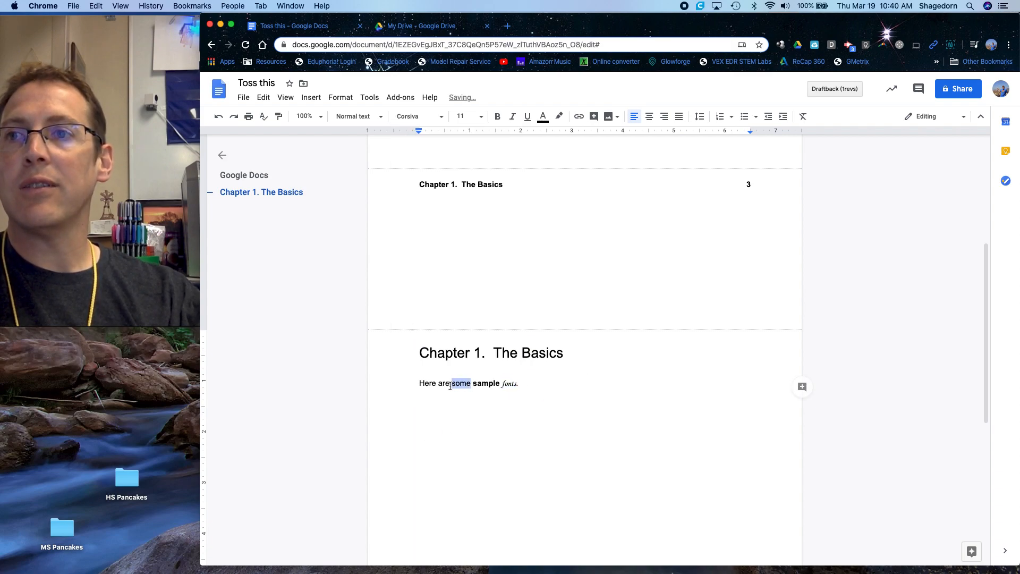
click(365, 116)
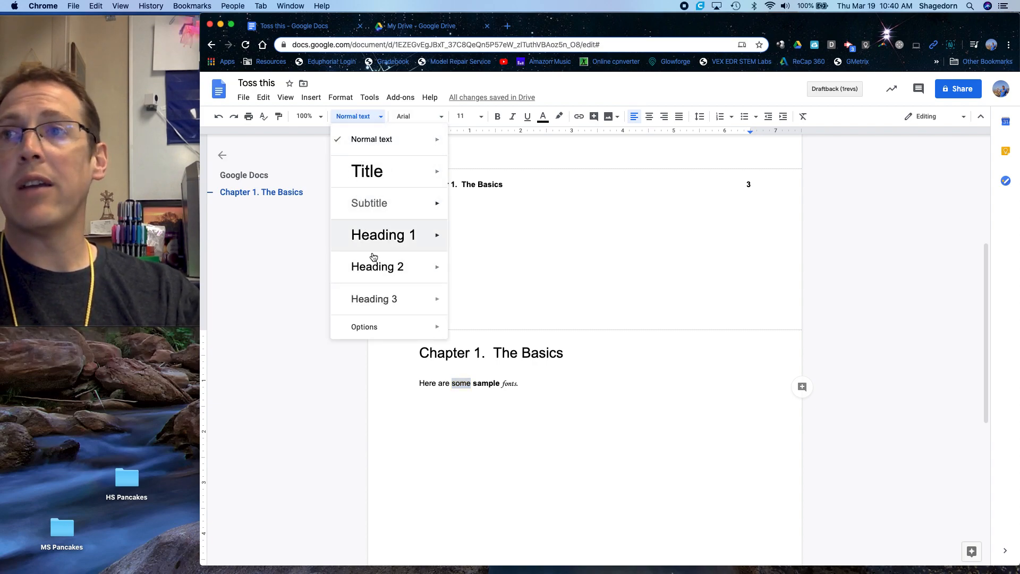
mouse_move(396, 140)
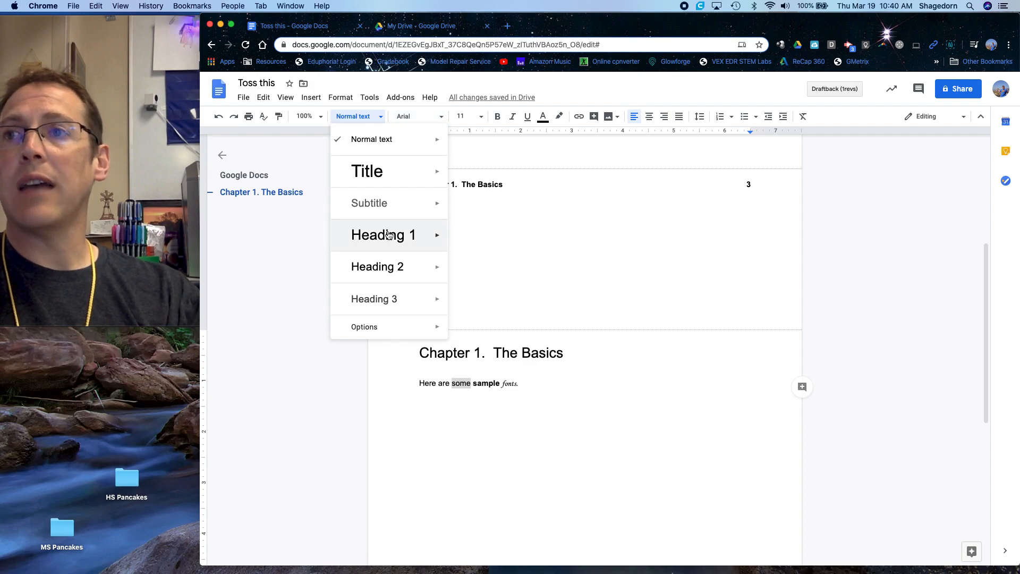
click(410, 117)
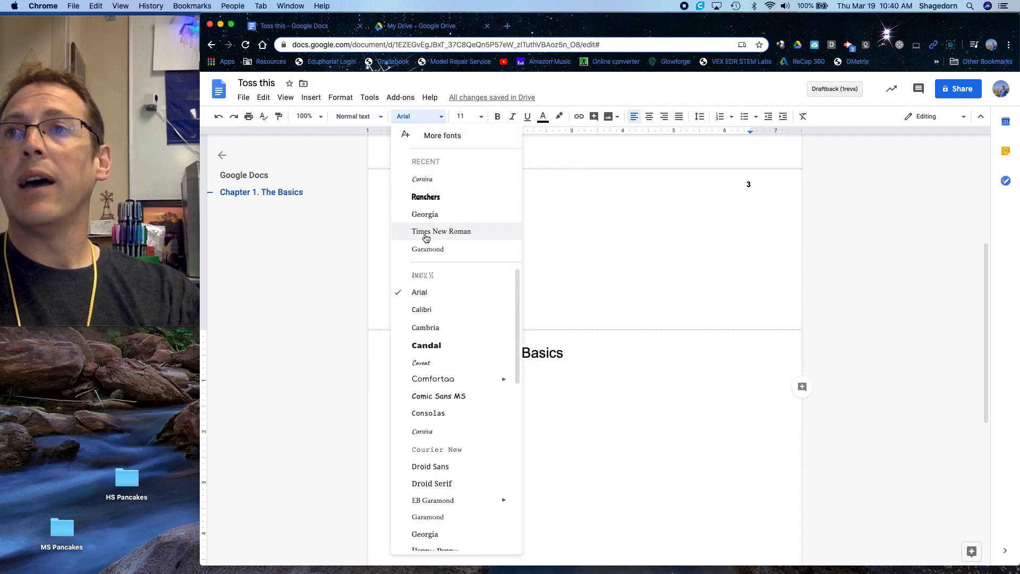
scroll(446, 528, down, 5)
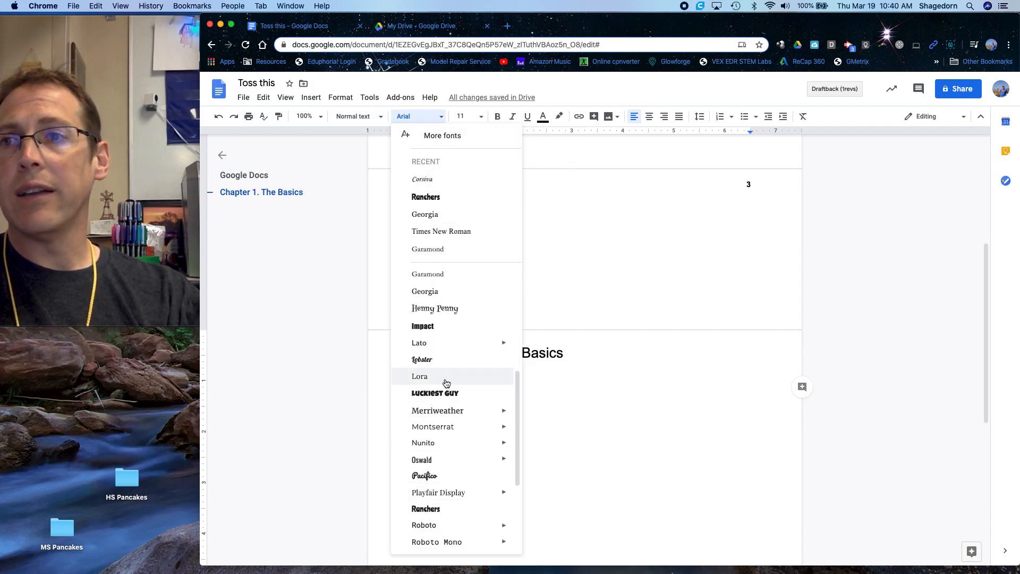
click(436, 376)
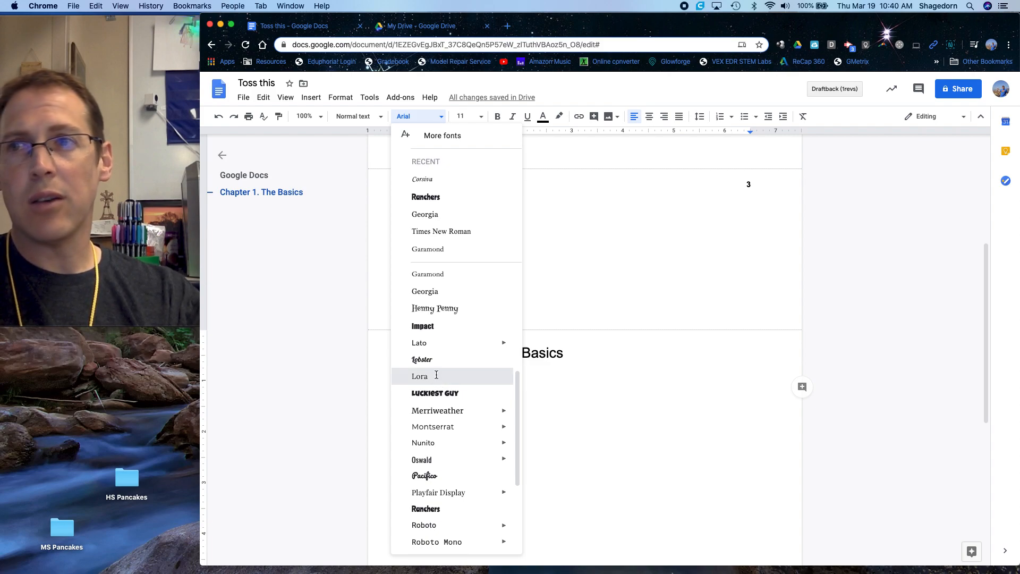
click(542, 386)
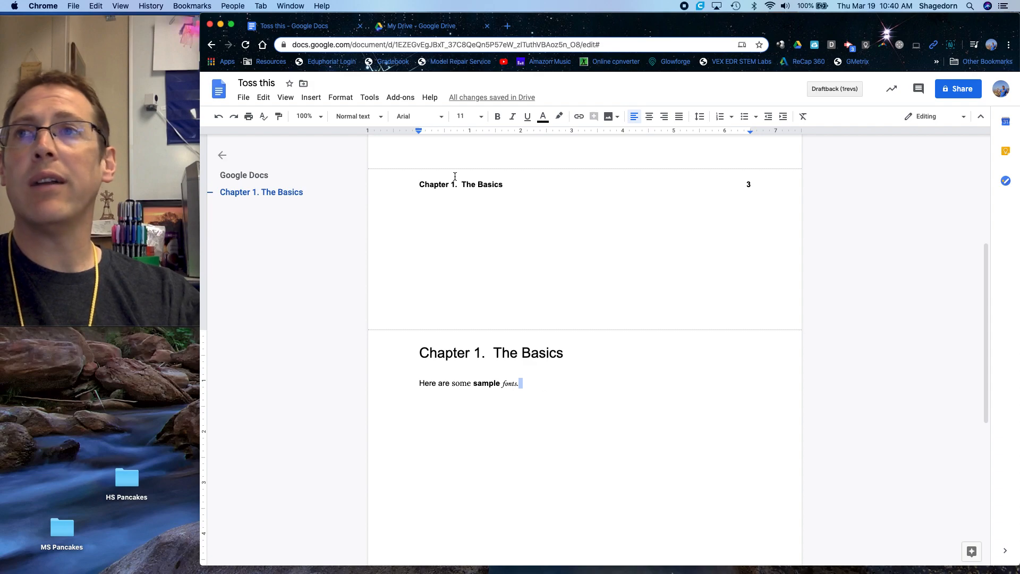
Step: Browse the document's font list, the additional fonts collection and its available script filters
click(435, 116)
scroll(444, 362, down, 3)
scroll(444, 359, down, 5)
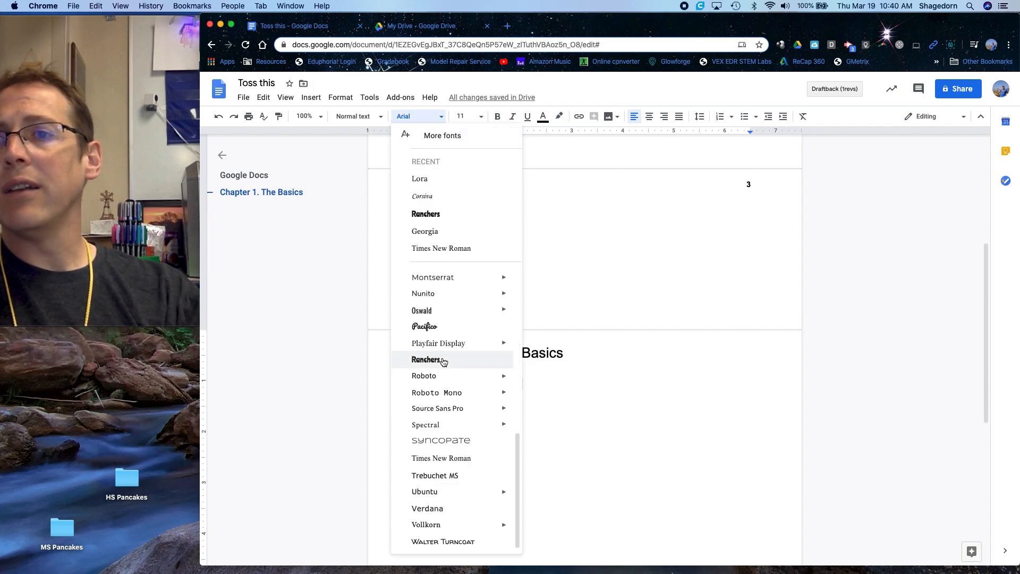
scroll(441, 351, up, 10)
scroll(441, 337, up, 1)
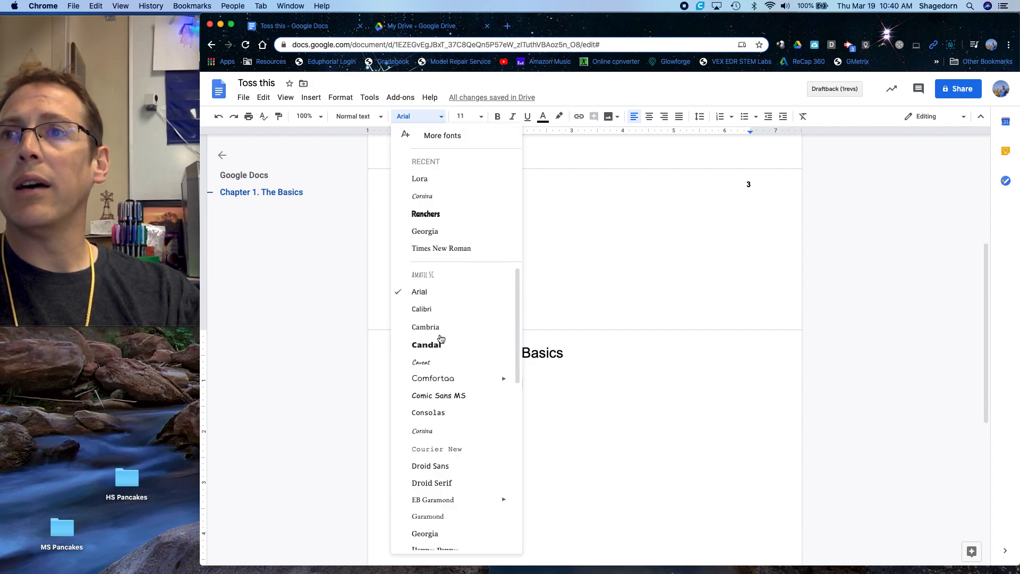
click(446, 139)
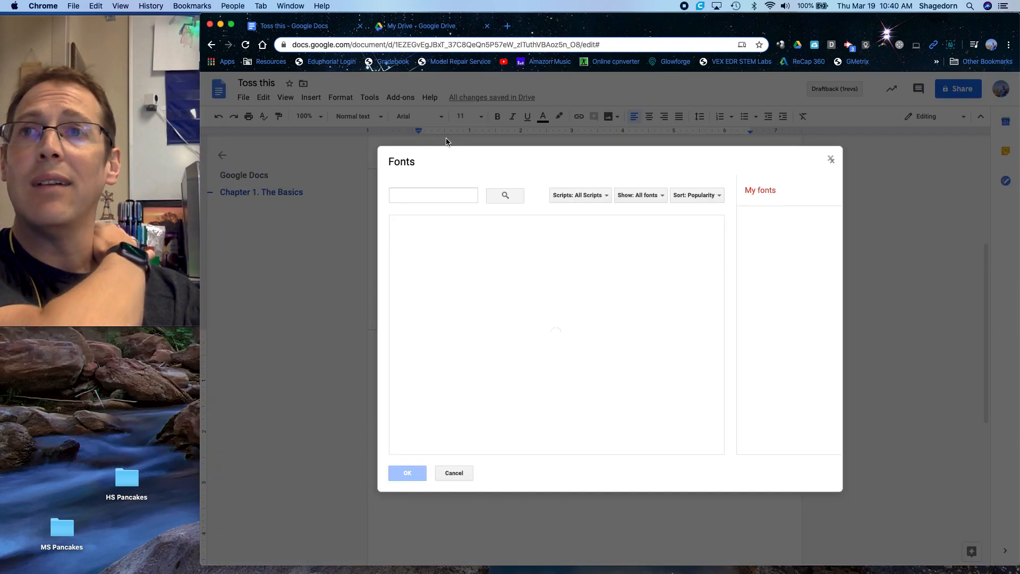
click(606, 196)
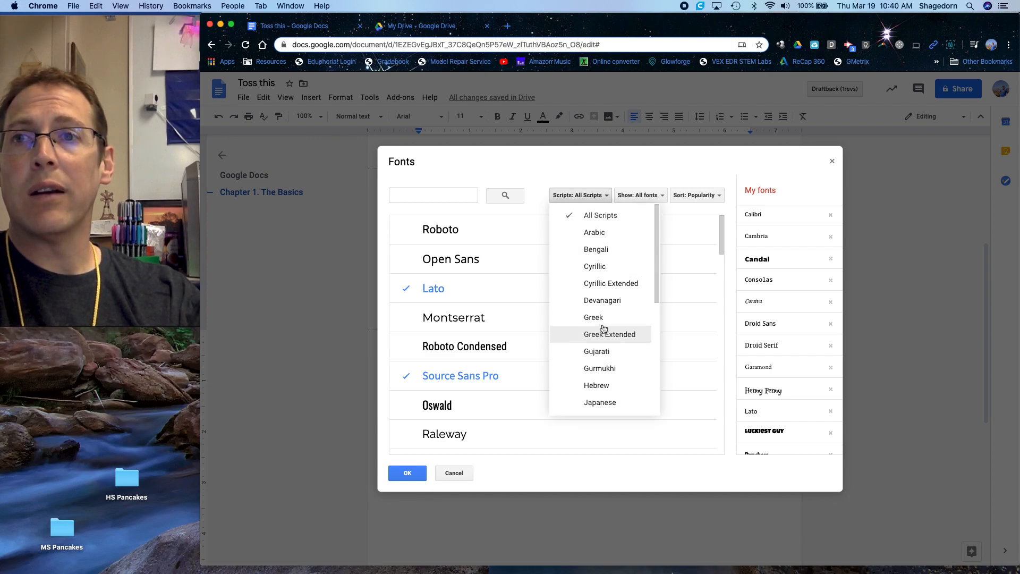
scroll(607, 278, down, 5)
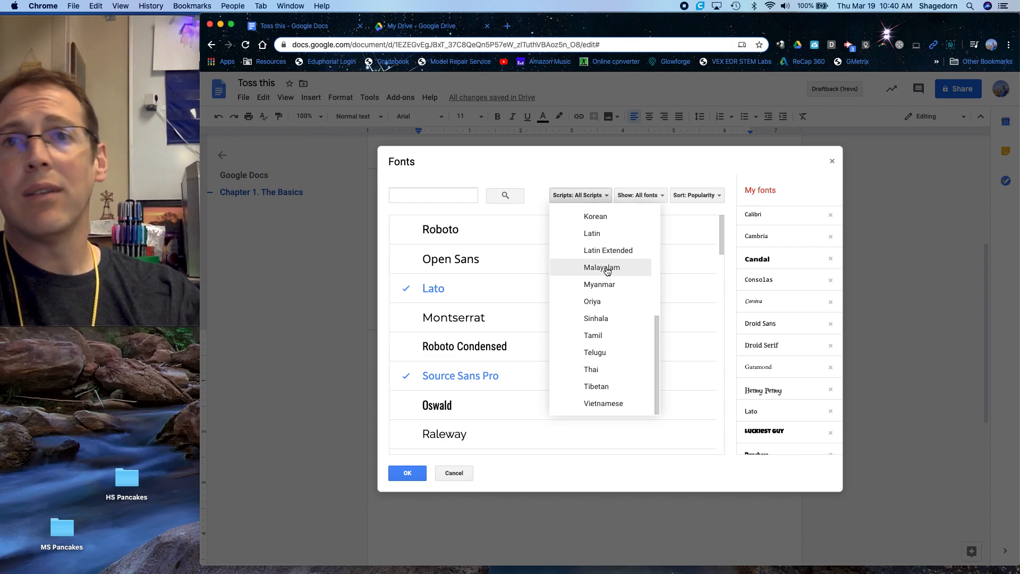
click(523, 180)
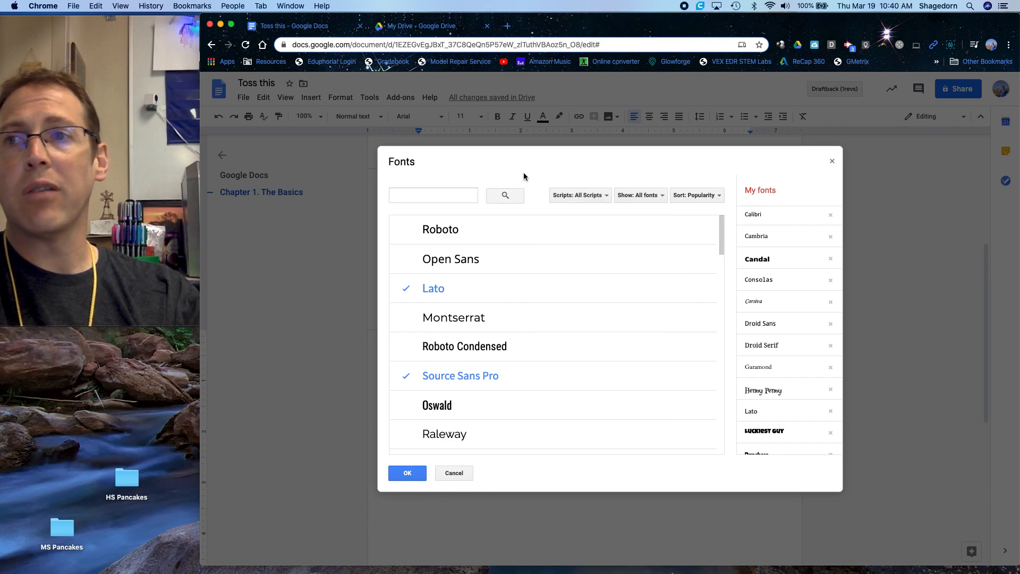
Step: Add Roboto to the document's fonts from the additional fonts collection
scroll(480, 336, down, 5)
scroll(480, 337, up, 5)
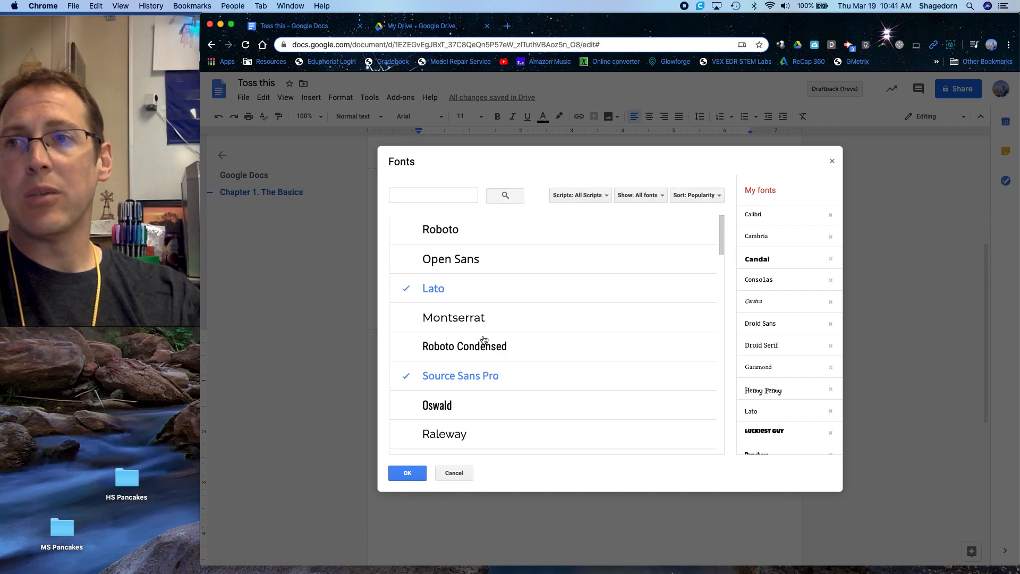
click(415, 235)
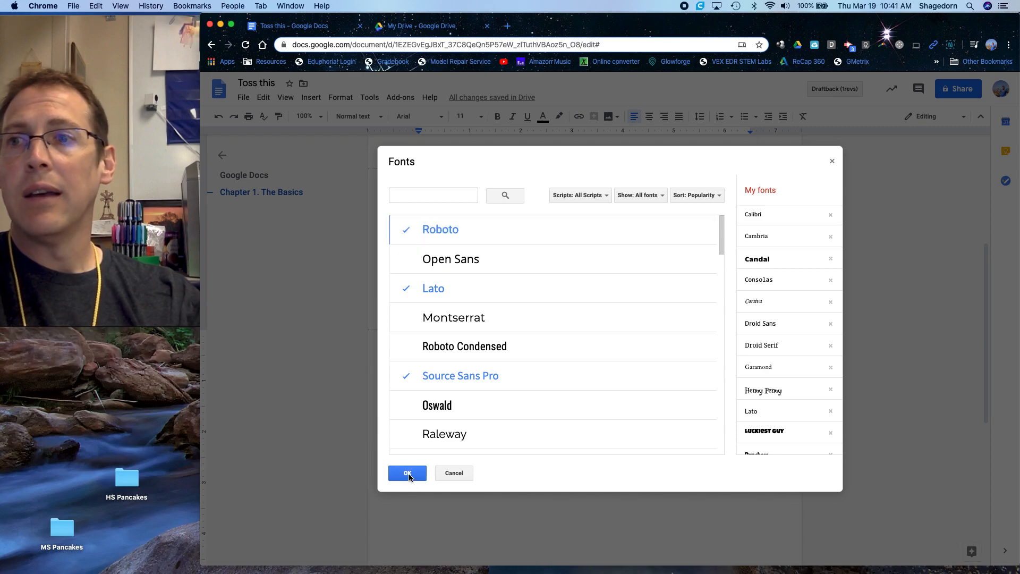
click(408, 473)
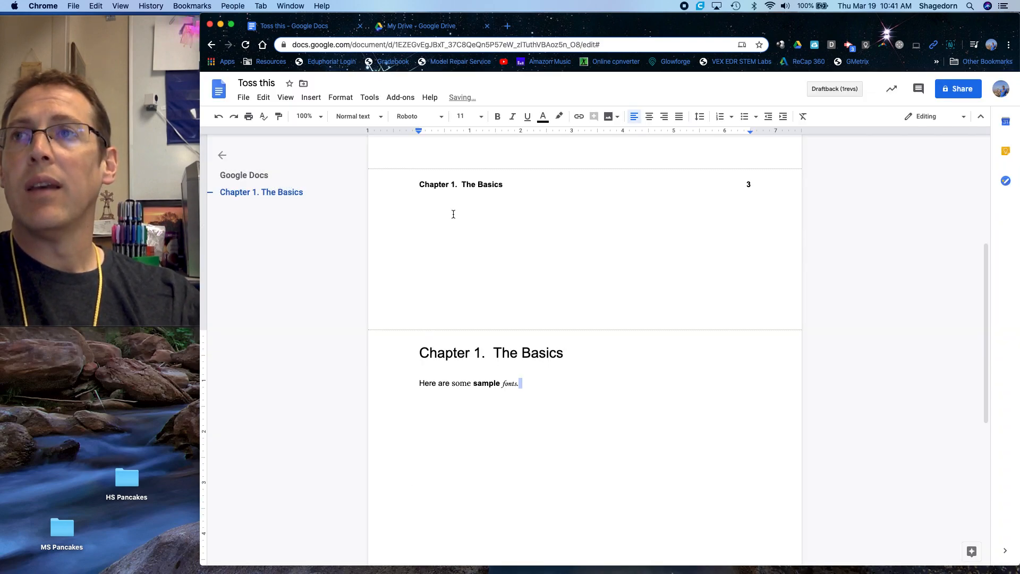
Step: Set the word "are" in the sample sentence to the Roboto font
click(468, 382)
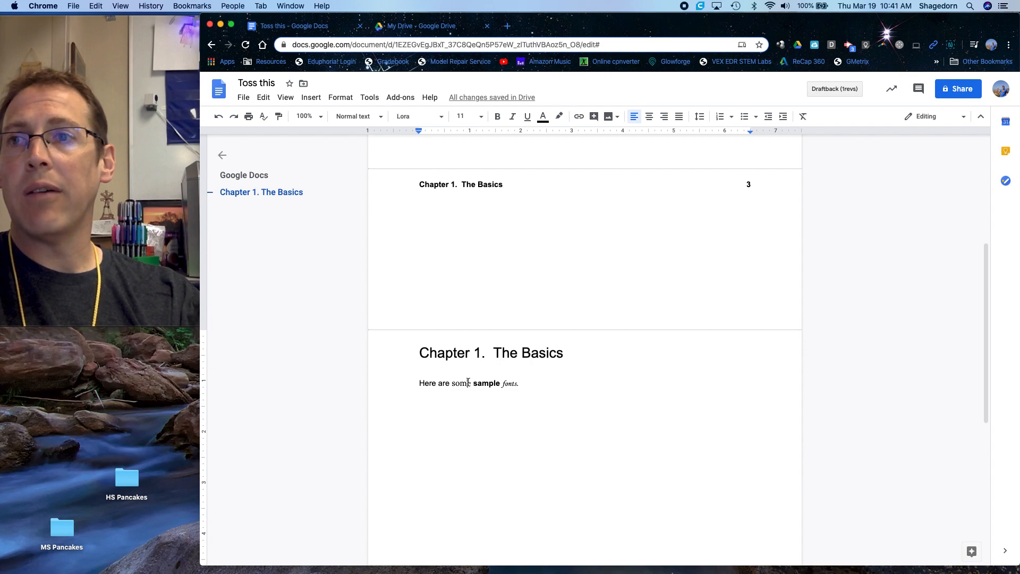
double_click(445, 383)
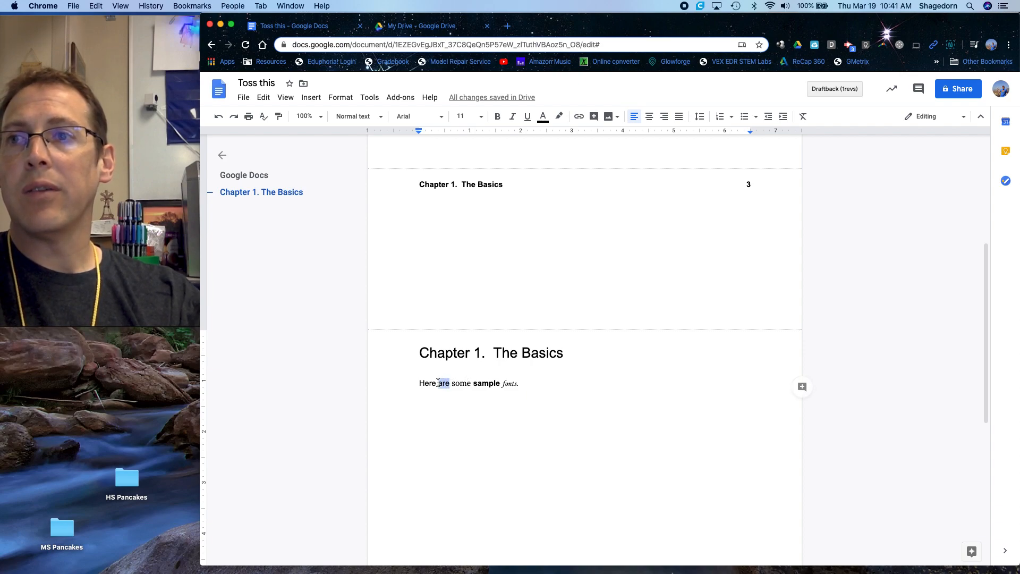
click(444, 118)
scroll(444, 423, down, 5)
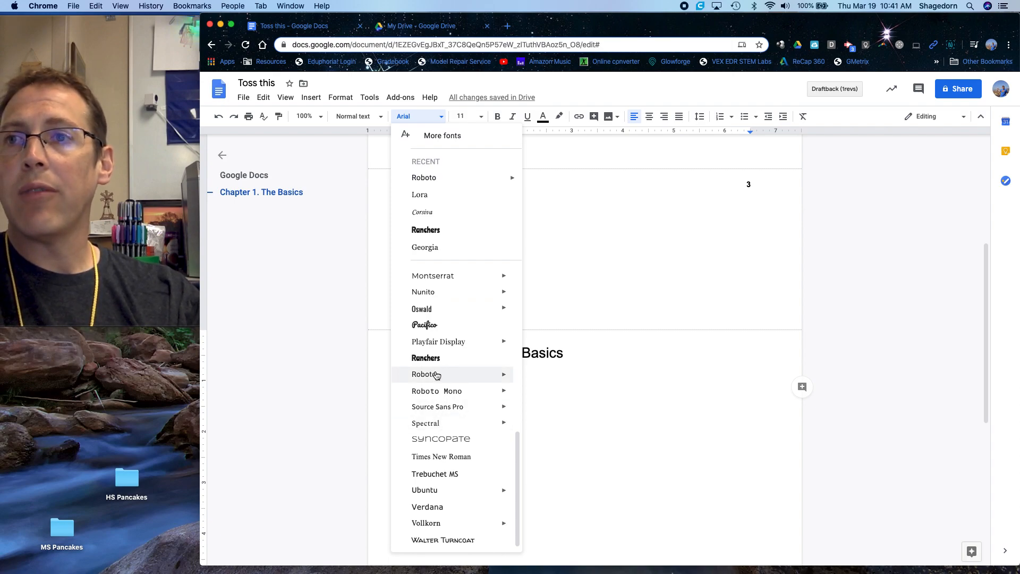
click(436, 375)
Step: Add blank lines after the sample sentence and insert a page break below them
click(556, 378)
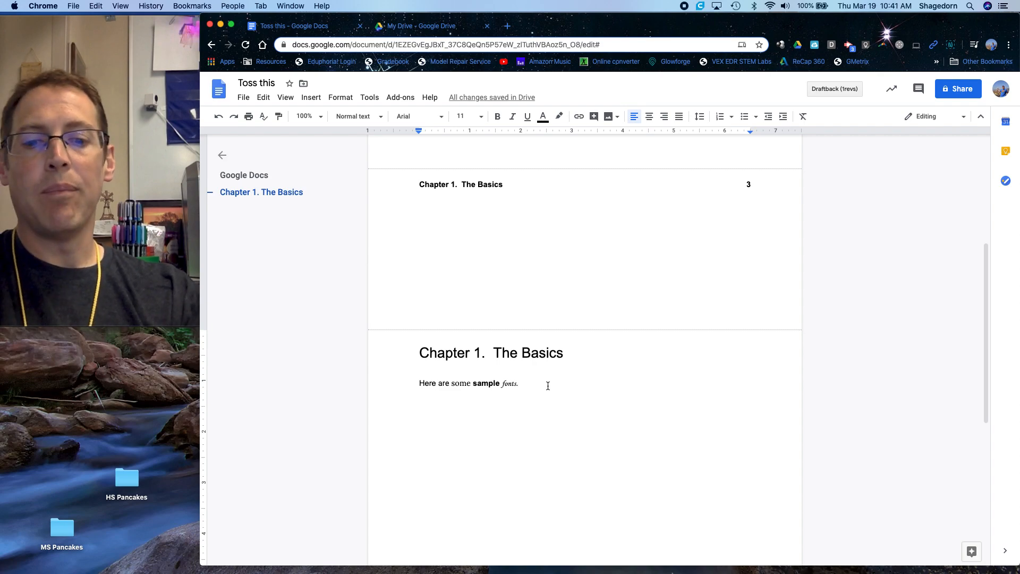
key(Return)
key(Return)
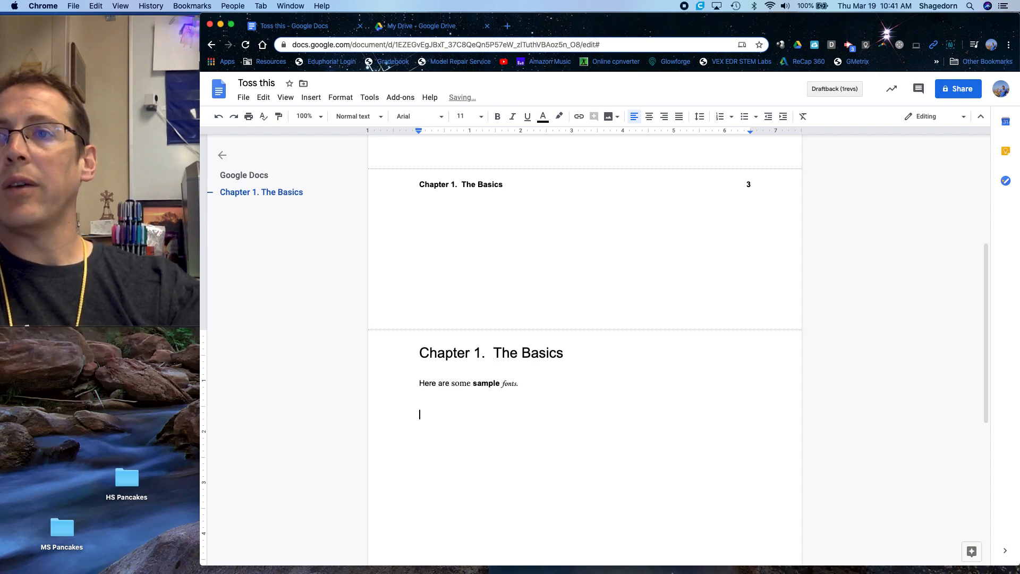
click(312, 98)
mouse_move(312, 304)
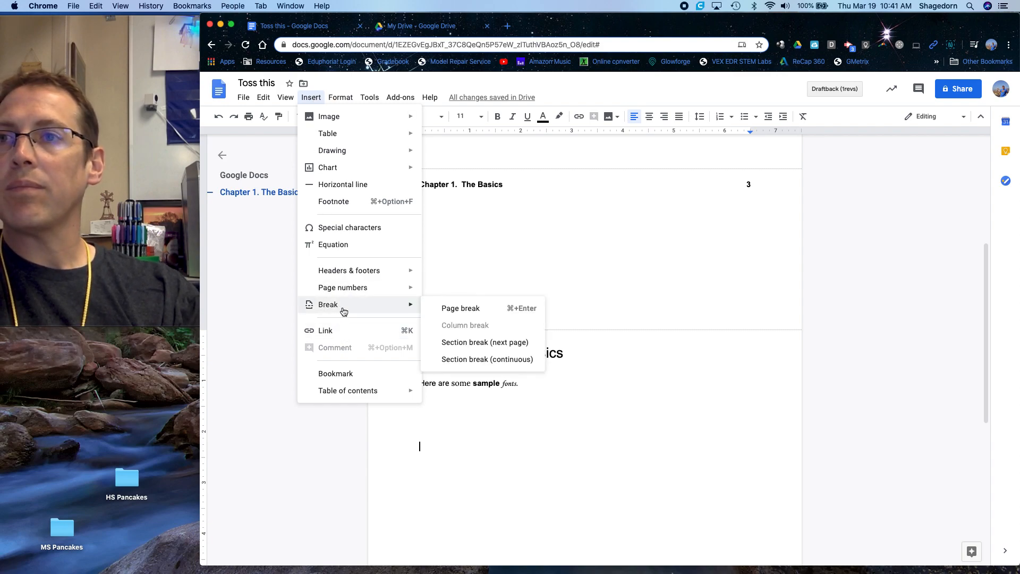
click(444, 309)
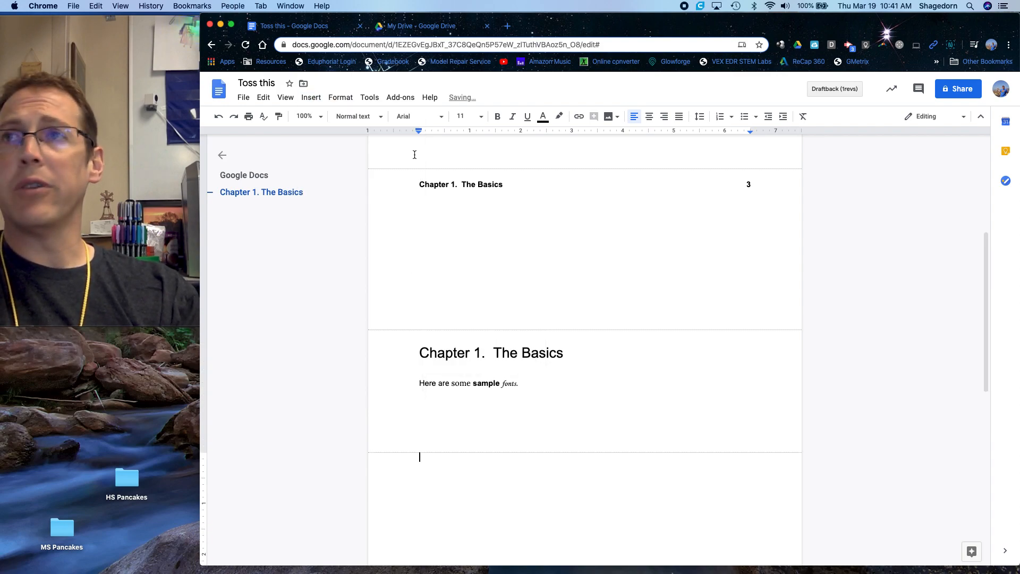
Step: Write "Chapter 2. Adding Tables" on the new page and format it as Heading 1
text(Chapter 2.)
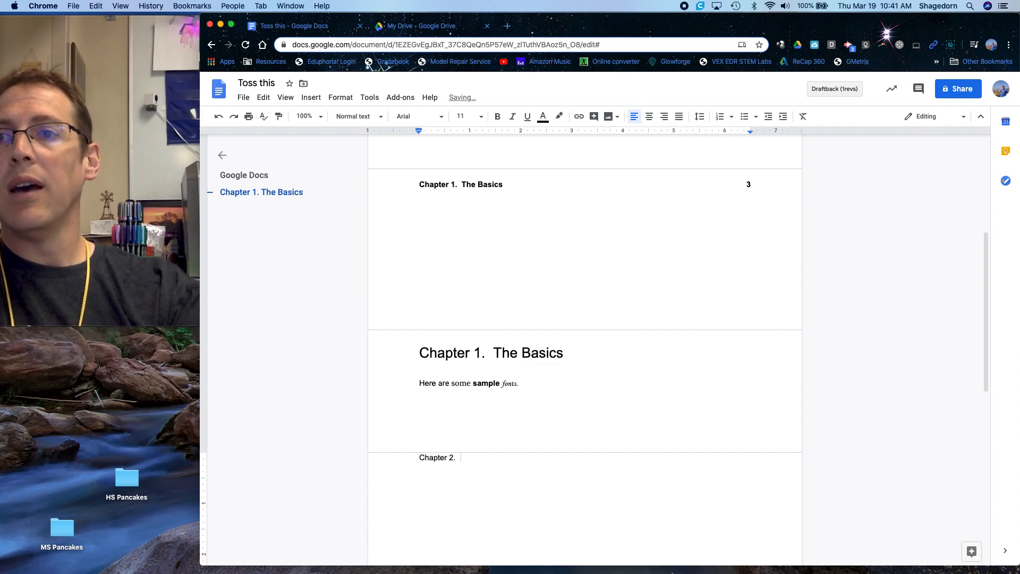
text(  Adding )
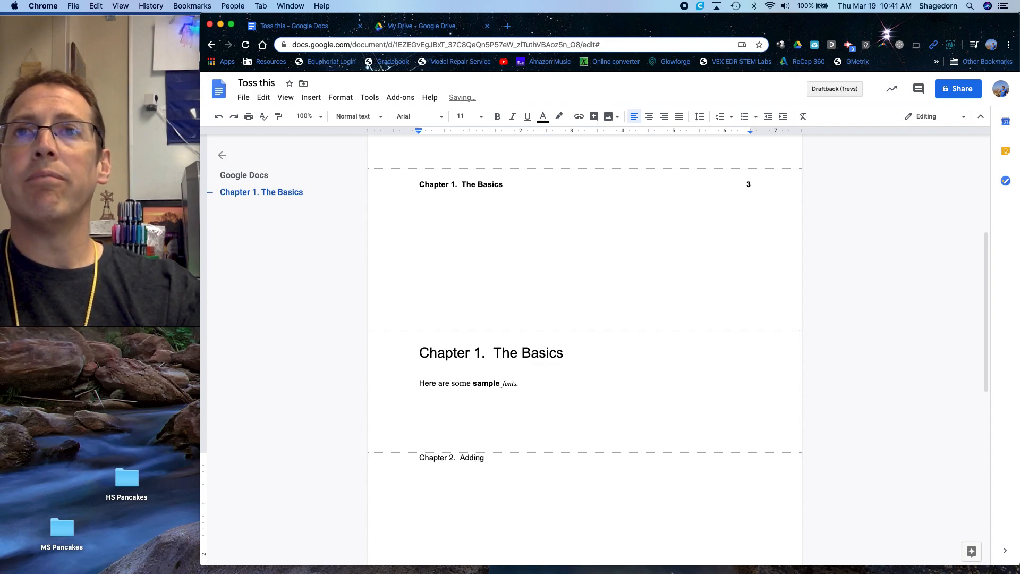
text(Tables)
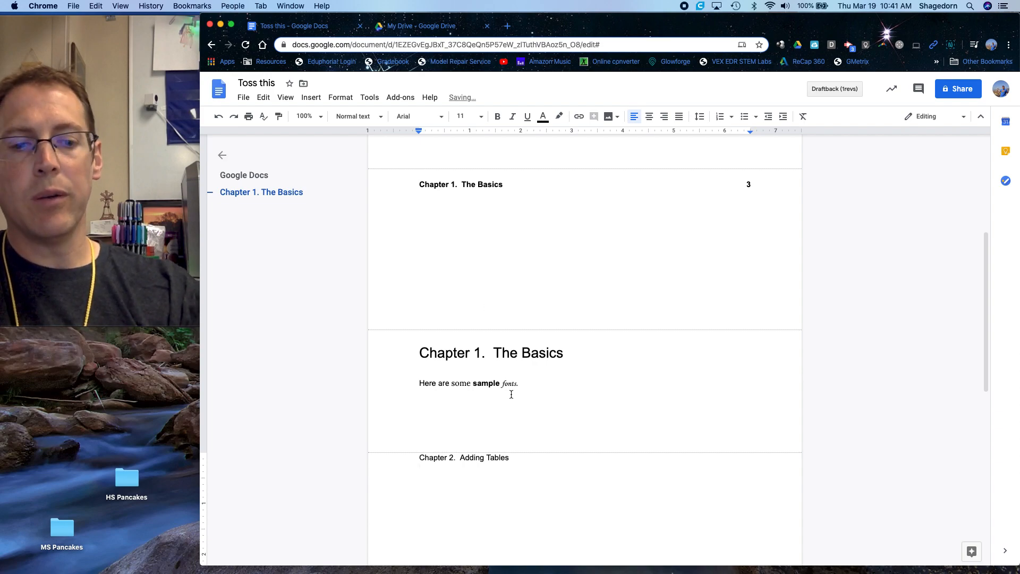
drag(510, 459, 418, 458)
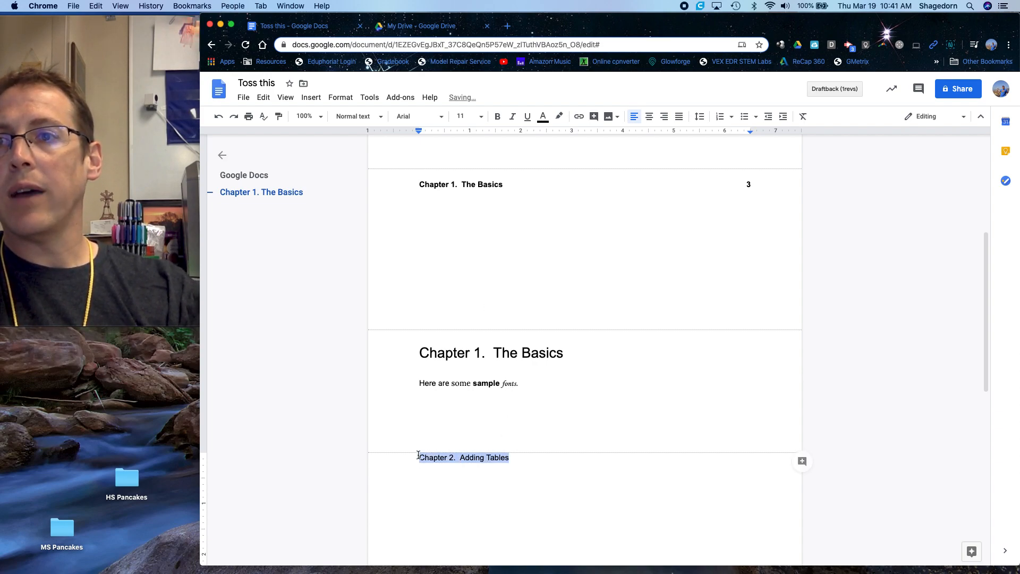
click(370, 116)
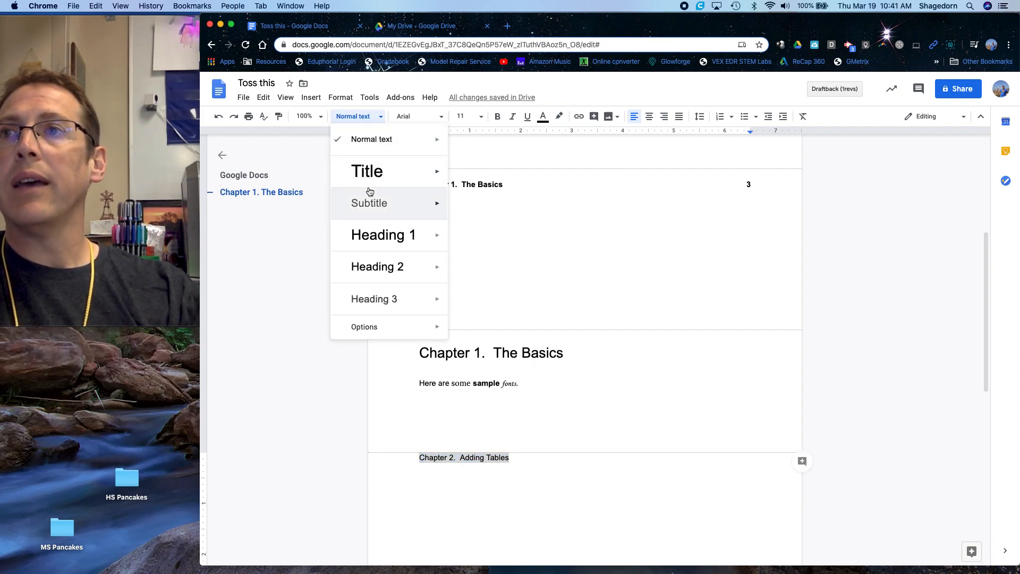
click(374, 241)
Step: Update the table of contents on the second page to include the Chapter 2 heading
scroll(494, 291, up, 5)
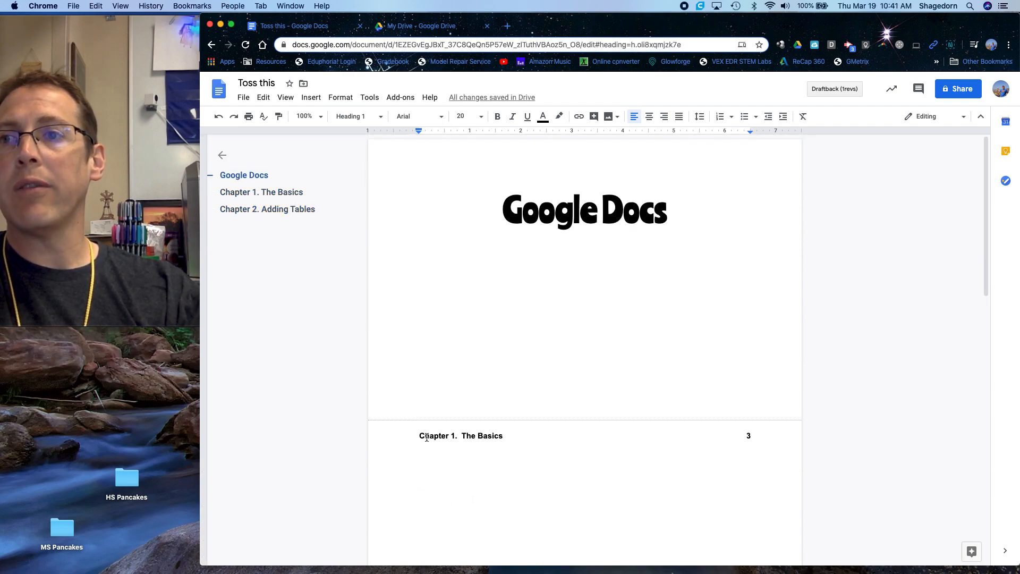
click(426, 438)
click(407, 437)
Step: Insert a 2 x 2 table below the Chapter 2 heading
scroll(406, 437, down, 10)
click(516, 354)
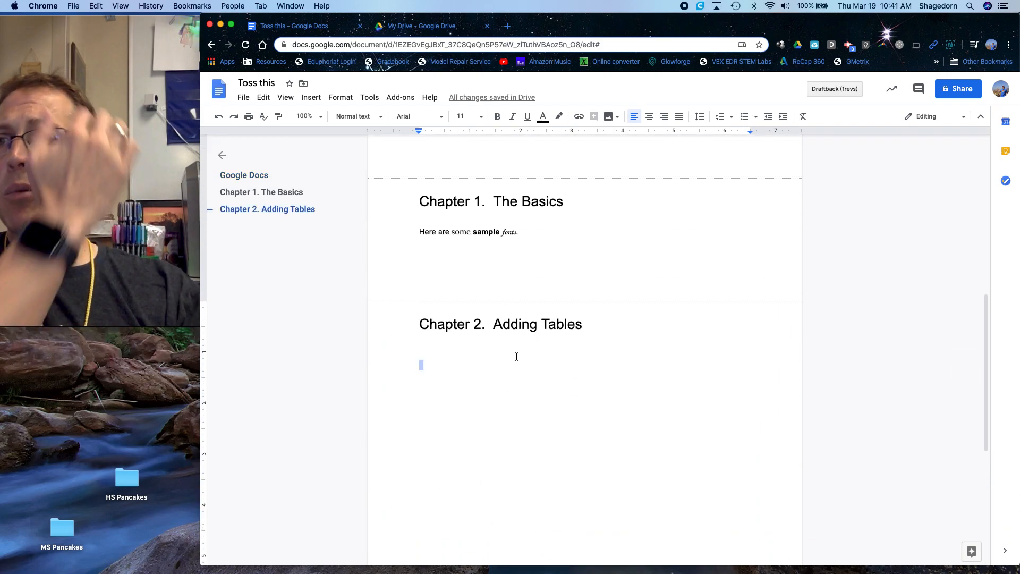
click(316, 100)
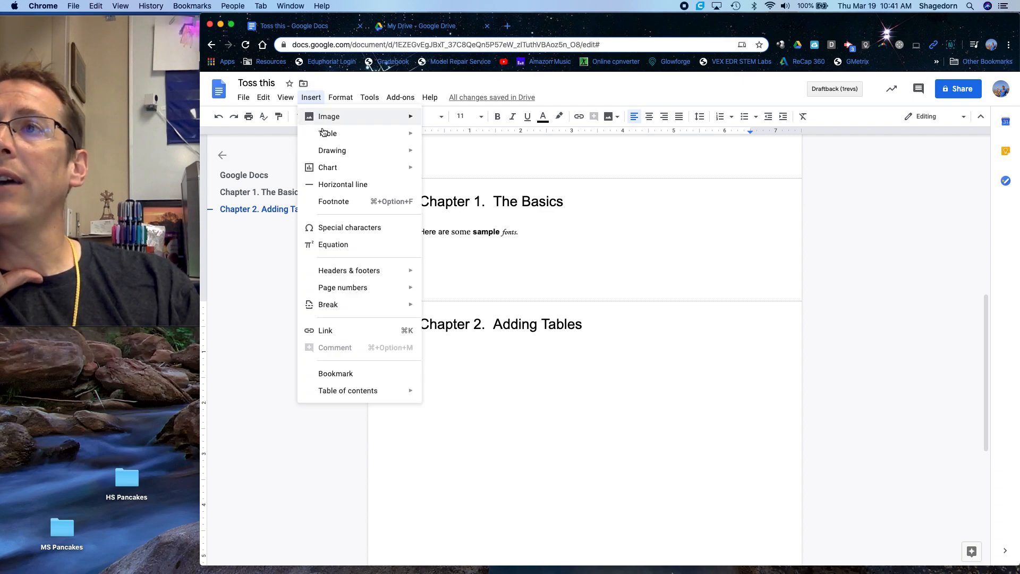
mouse_move(325, 134)
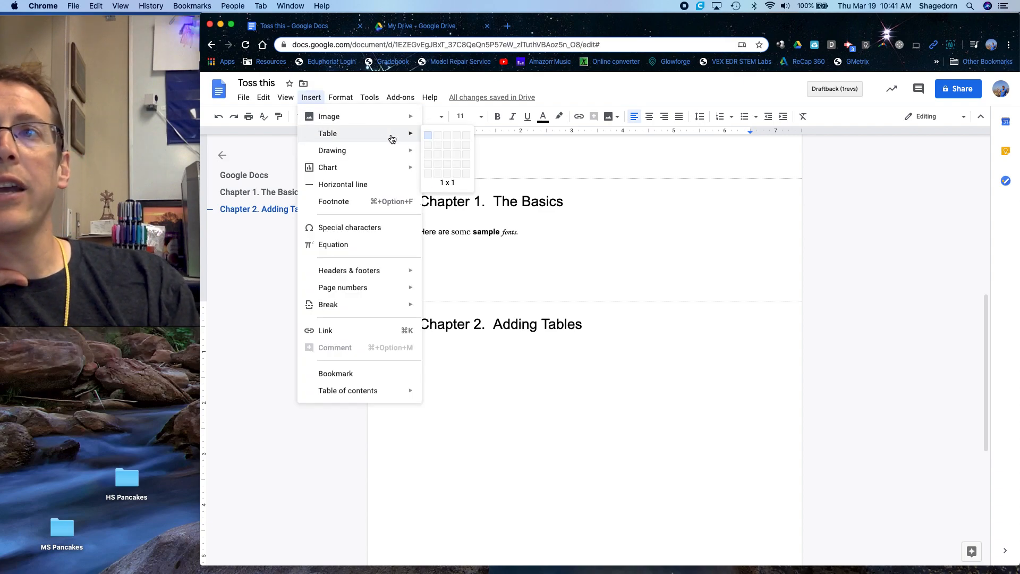
click(439, 143)
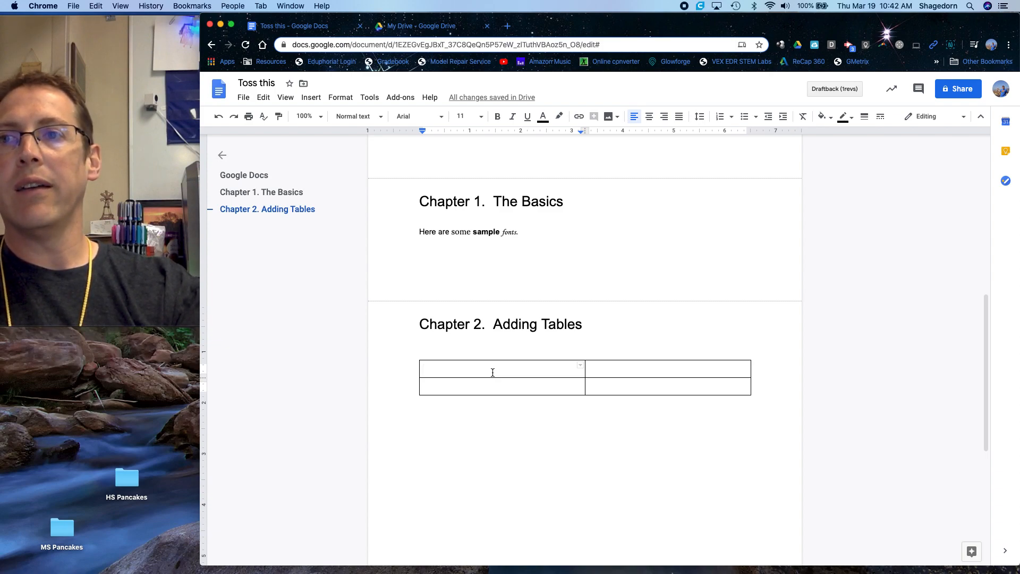
Step: Label the table's first row with "Fun Activities" in the first column and "Not fun activities" in the second
text(E)
key(BackSpace)
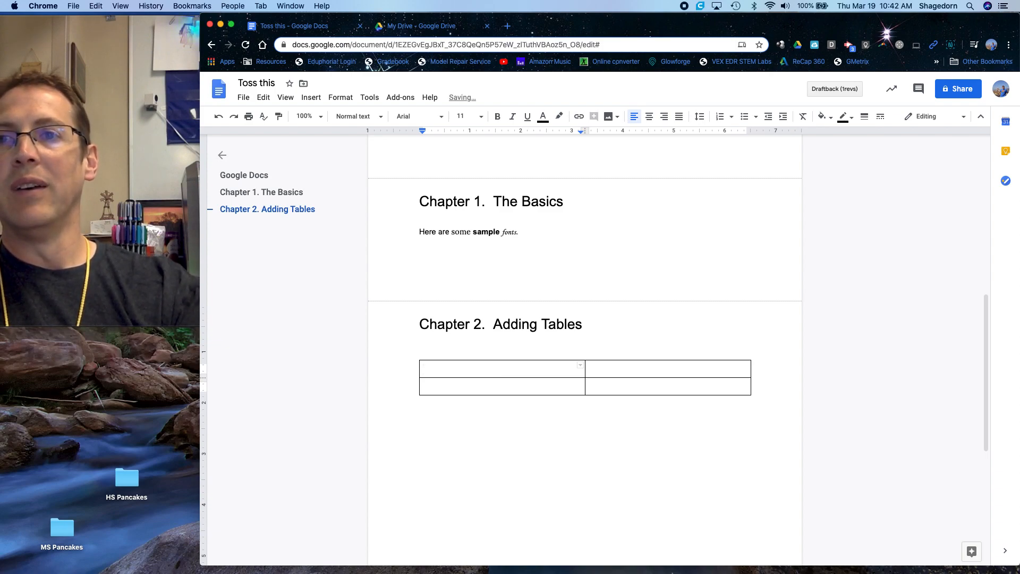
text(Dos)
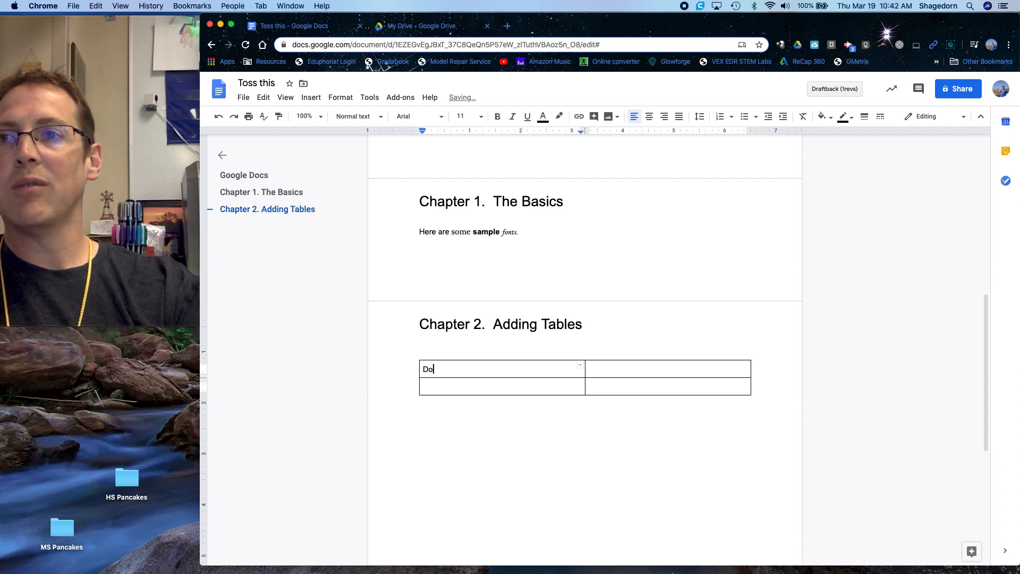
key(BackSpace)
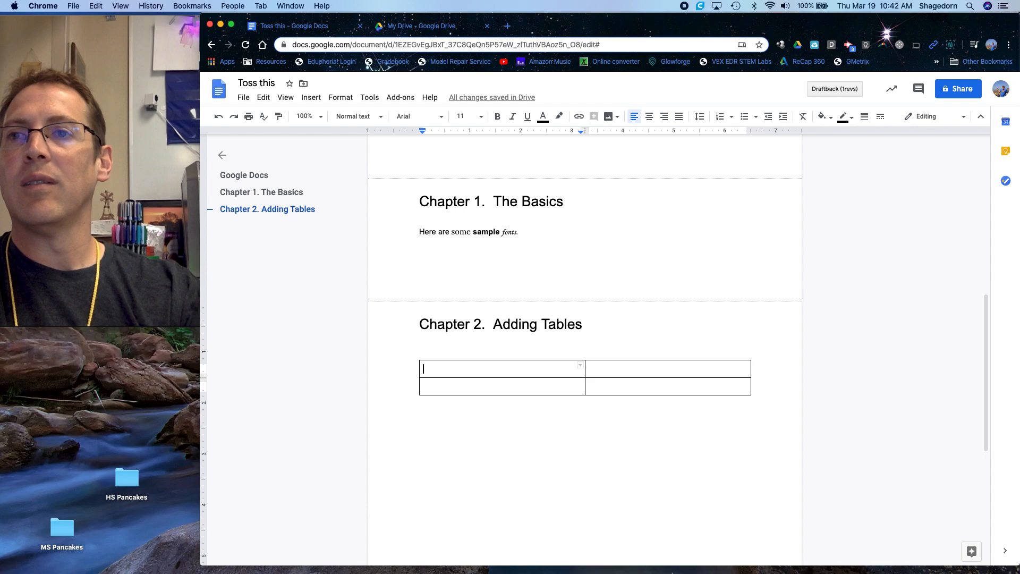
text(Fun Activities)
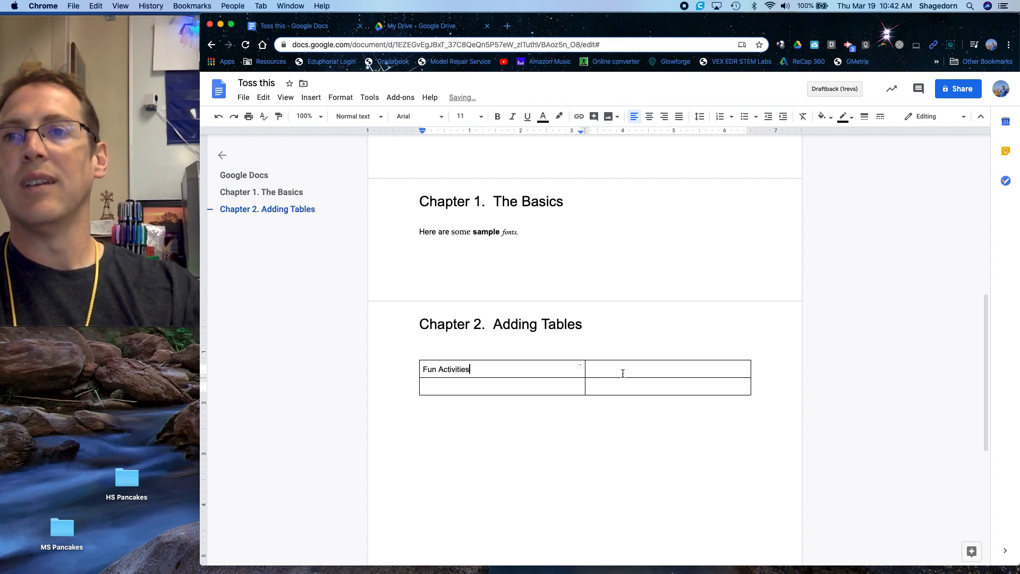
key(Tab)
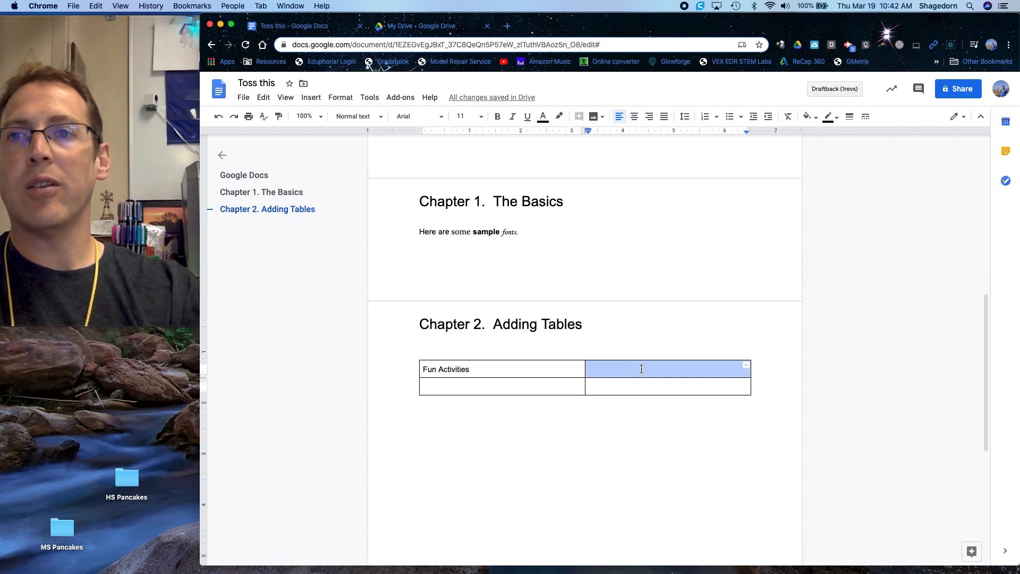
click(641, 369)
text(Not fun A)
key(BackSpace)
text(activities)
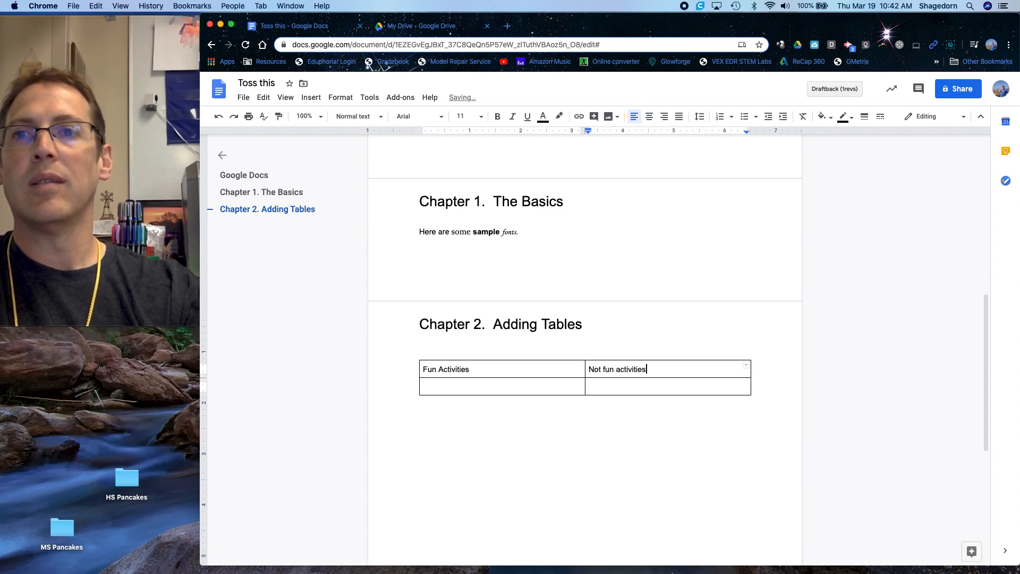
click(565, 383)
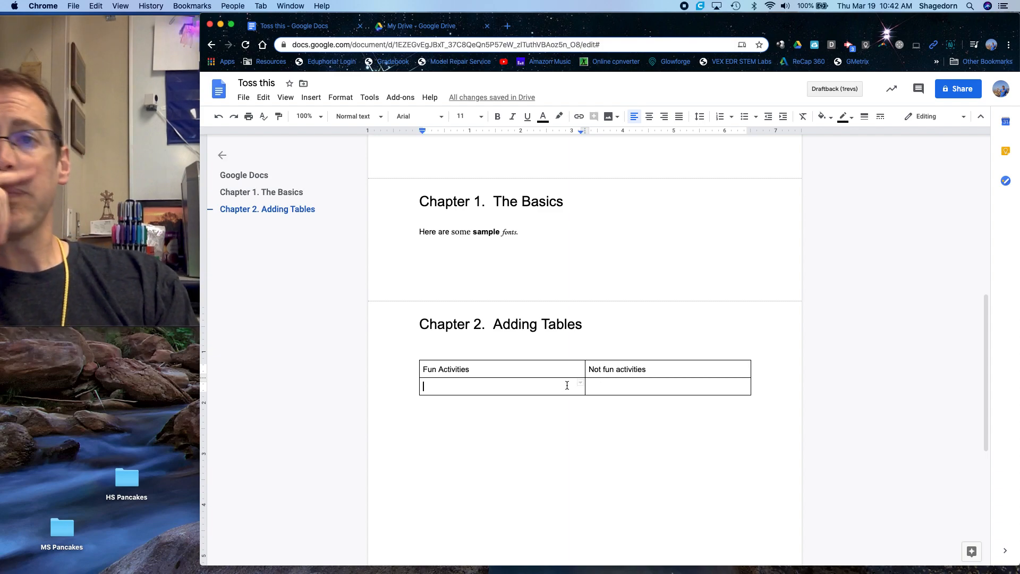
click(310, 97)
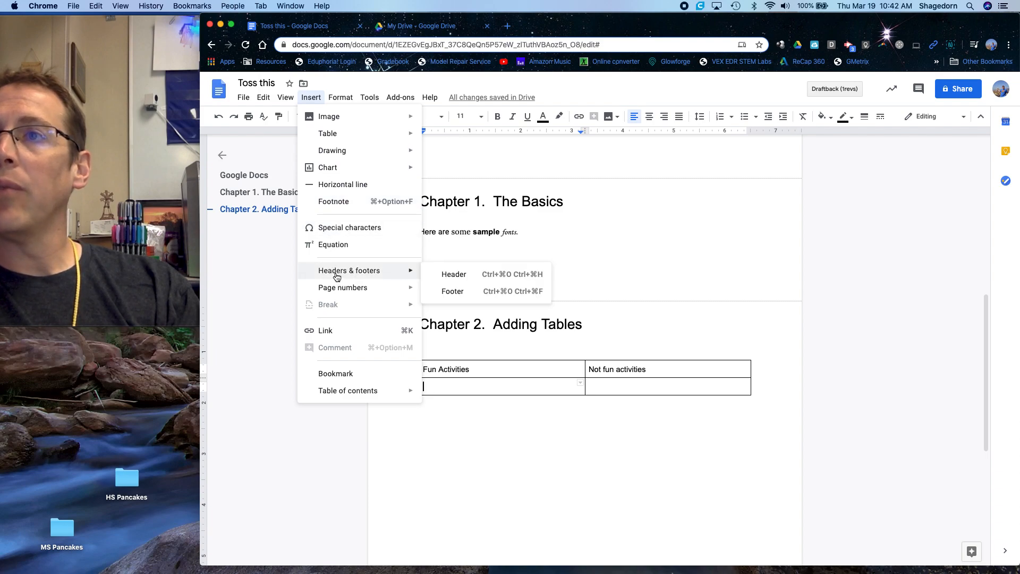
mouse_move(343, 100)
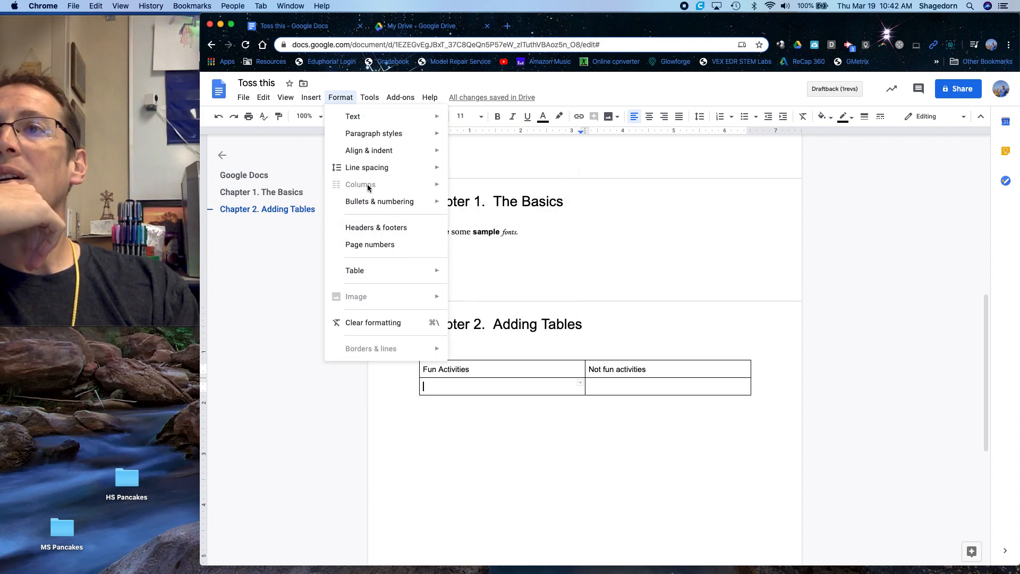
click(470, 390)
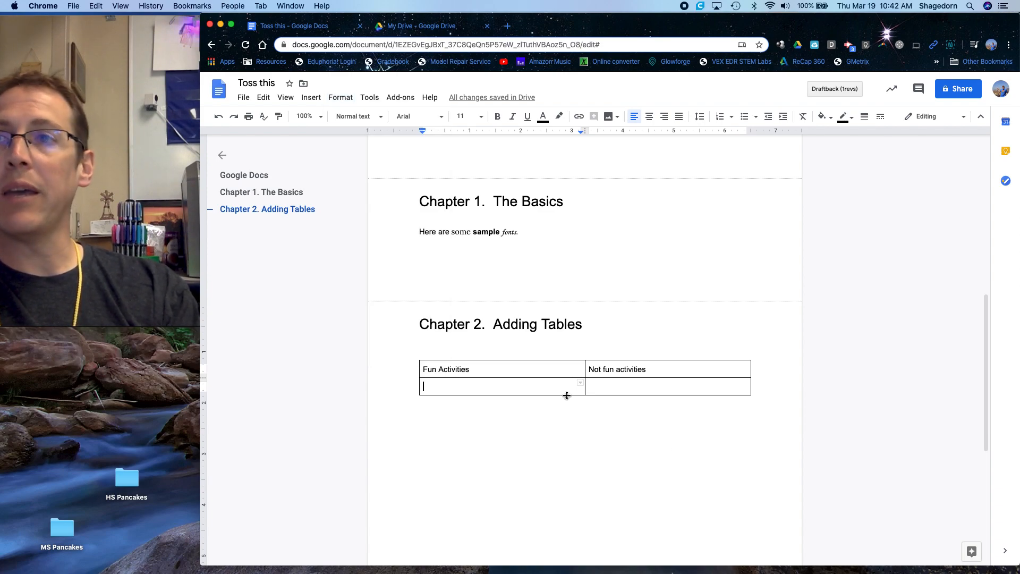
Step: Color the top border of the "Fun Activities" cell white
click(555, 362)
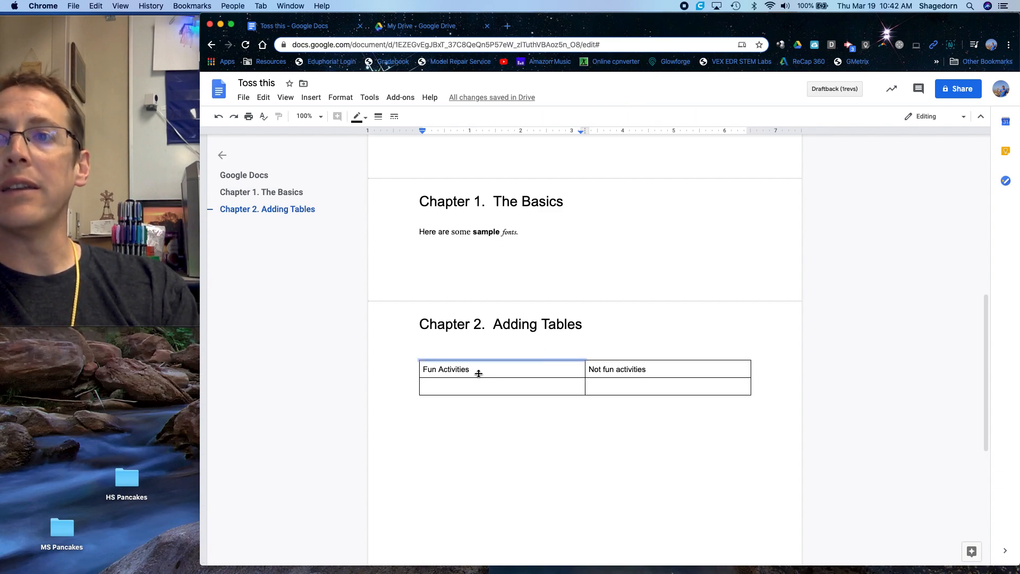
click(367, 122)
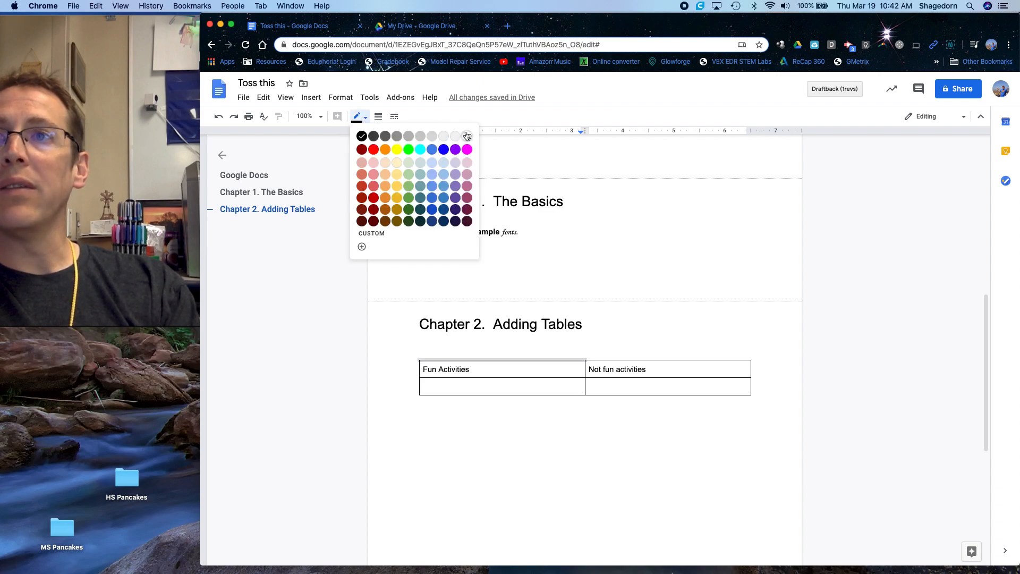
click(467, 136)
click(547, 377)
Step: Start a bulleted list in each of the two cells in the table's second row
click(531, 387)
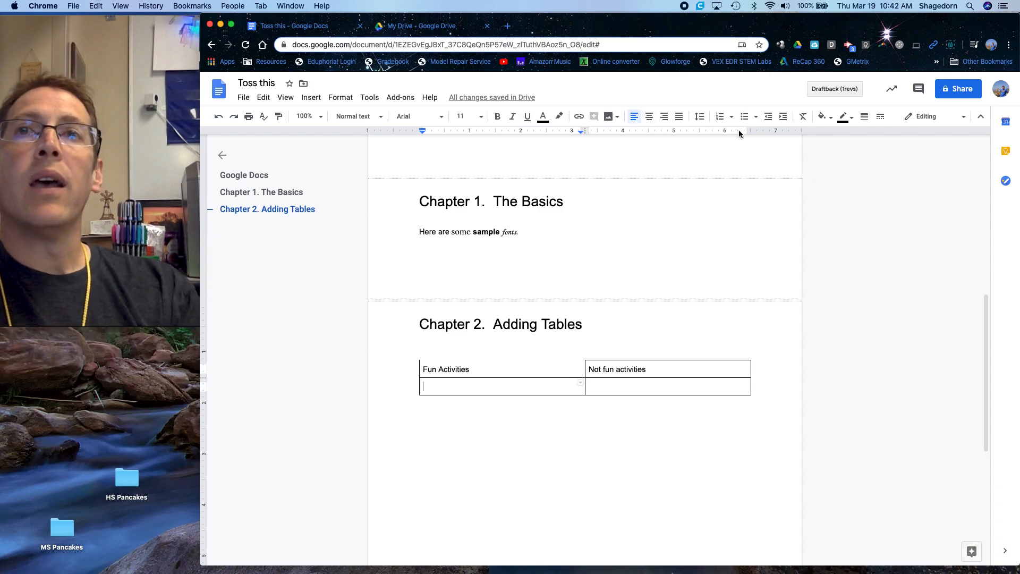
click(744, 117)
click(627, 385)
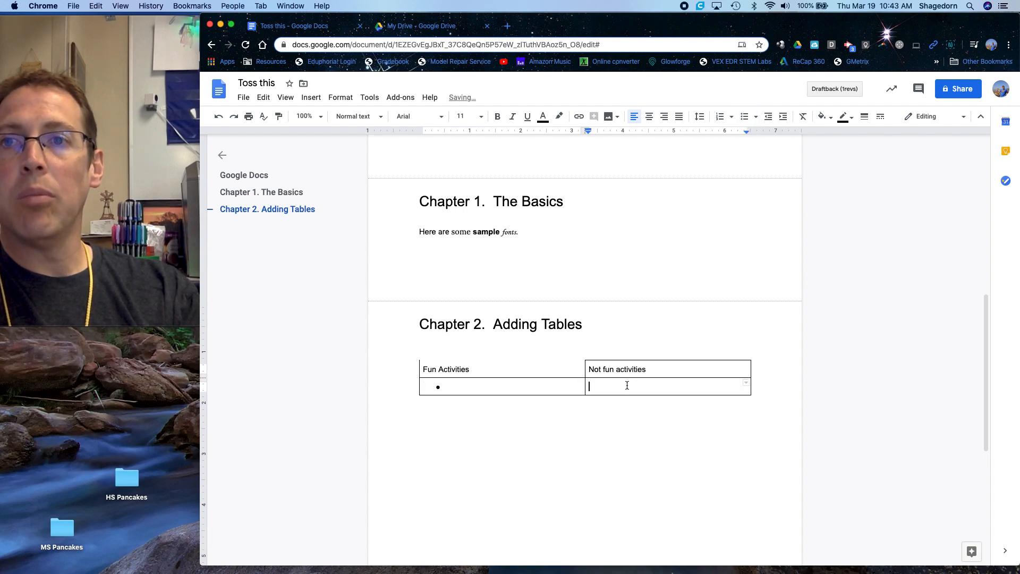
click(744, 116)
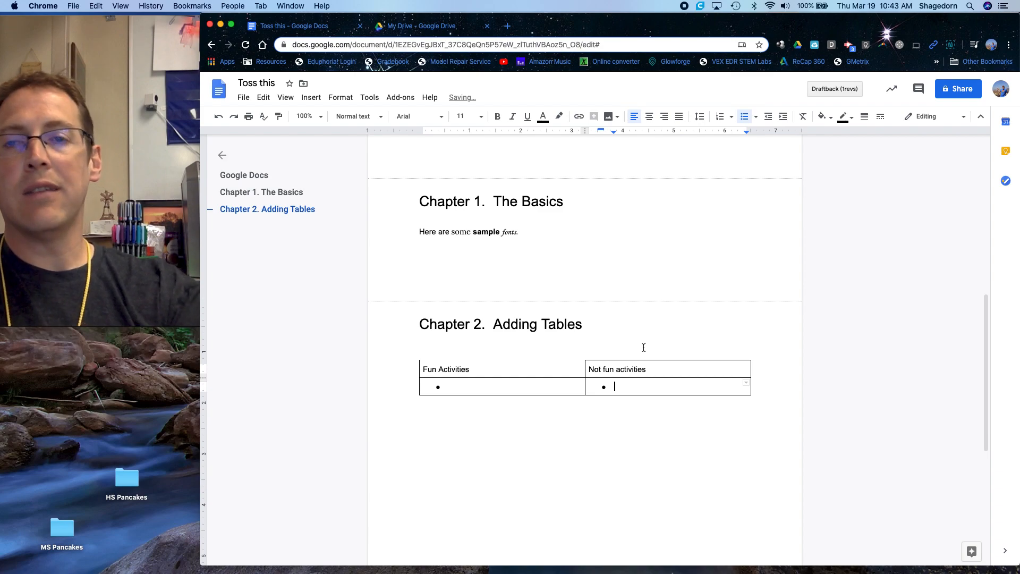
Step: List "Cleaning the Bathroom", "Taking out the trash" and "Changing Diapers" as bullets under "Not fun activities"
text(Cleaning the Bathroom)
key(Return)
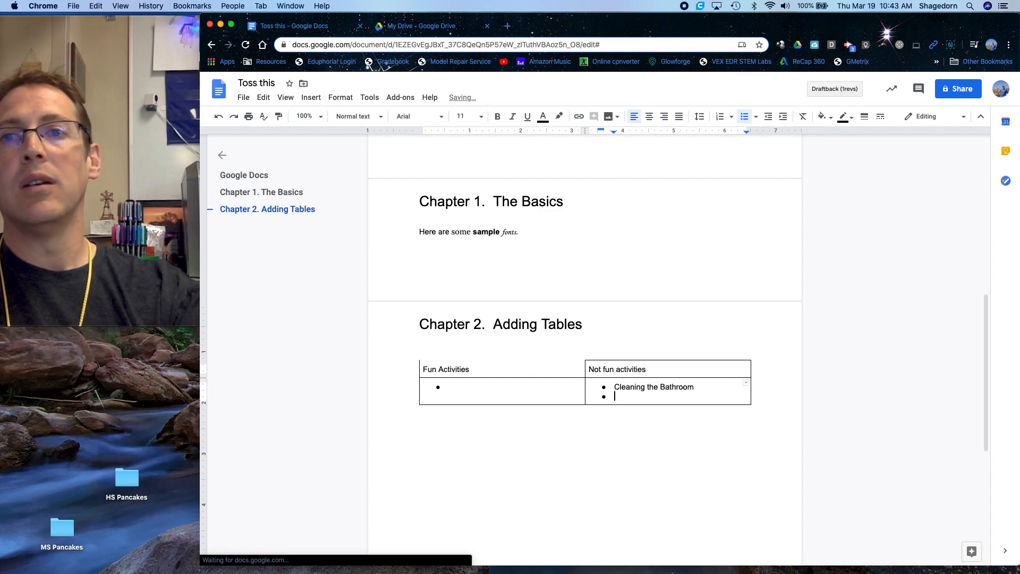
text(Taking out)
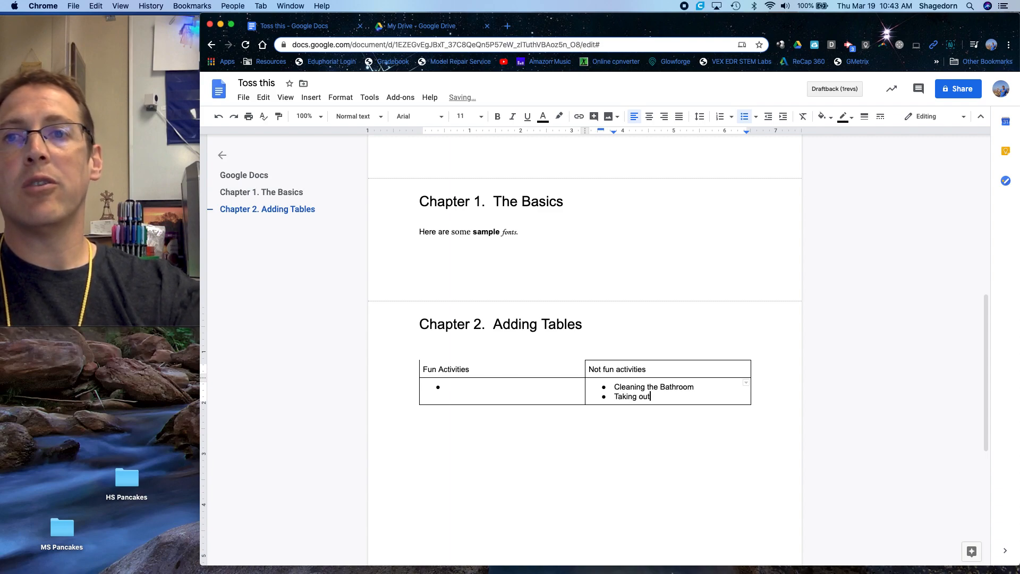
text( the trash)
key(Return)
text(Changing Diapers)
Step: List "Playing a game" and "Playing an instrument" as bullets under "Fun Activities"
click(474, 387)
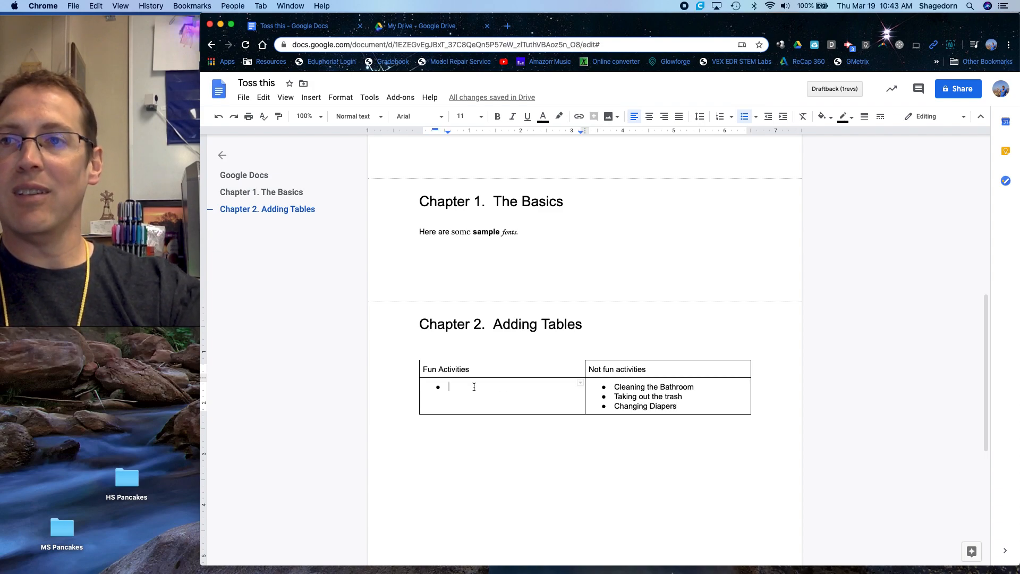
text(Playing a game)
key(Return)
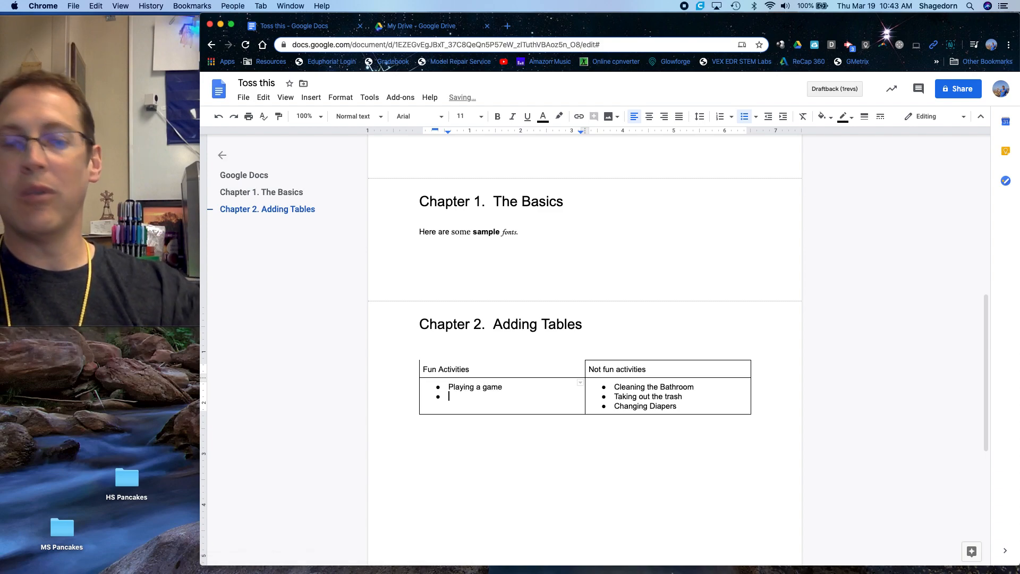
text(Plan)
key(BackSpace)
key(BackSpace)
text(ying an instrument)
Step: Center the "Fun Activities" and "Not fun activities" headings in their table cells
click(460, 369)
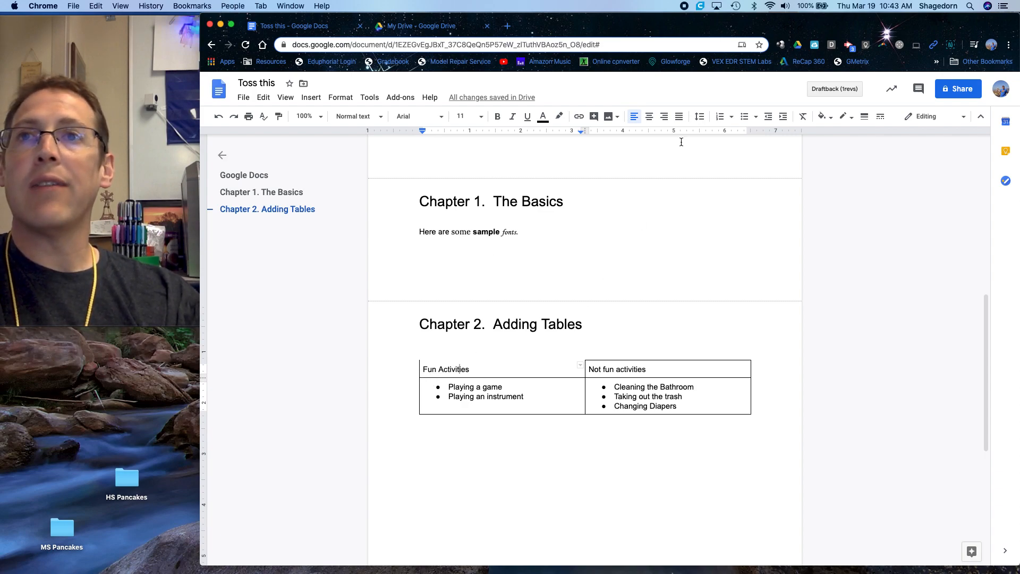
click(649, 117)
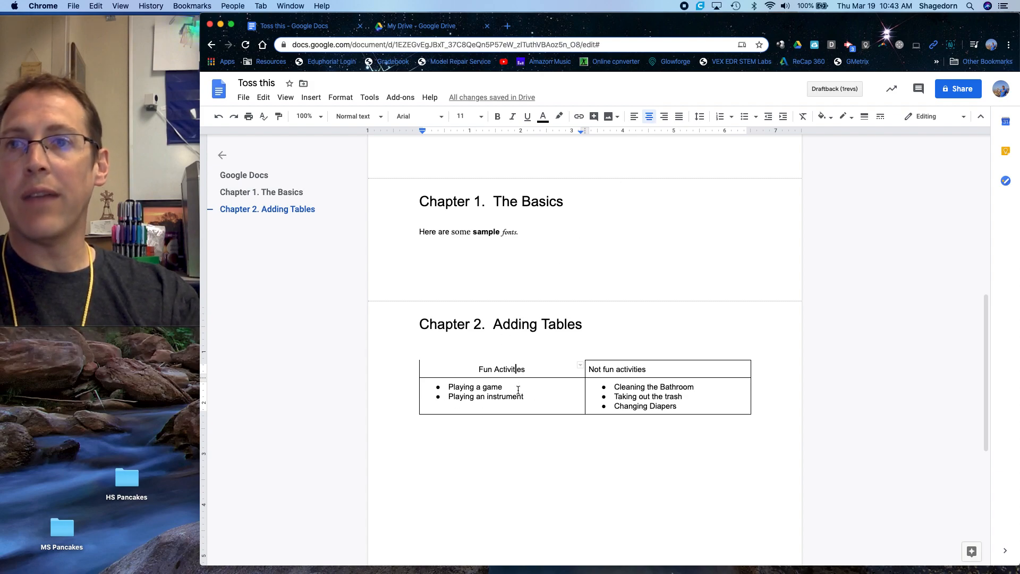
click(613, 372)
click(649, 118)
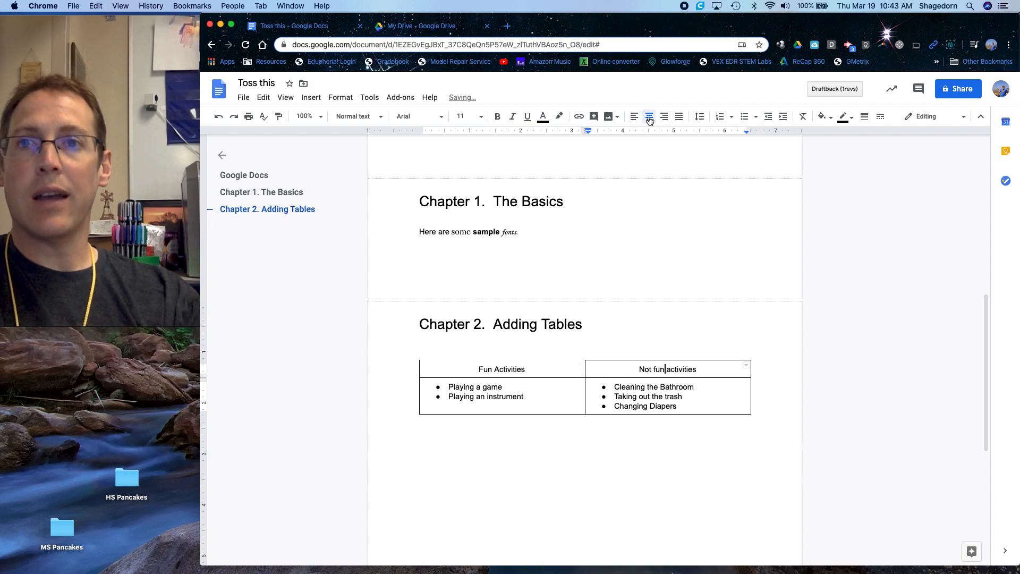
Step: Color the bottom and left borders of the cell with the fun activities bullets white
click(538, 414)
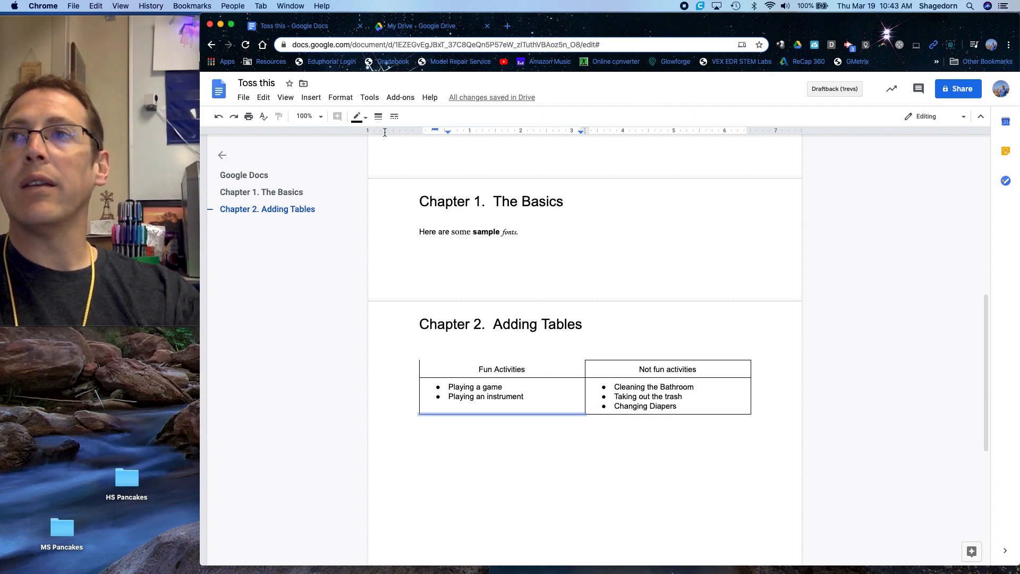
click(360, 116)
click(467, 137)
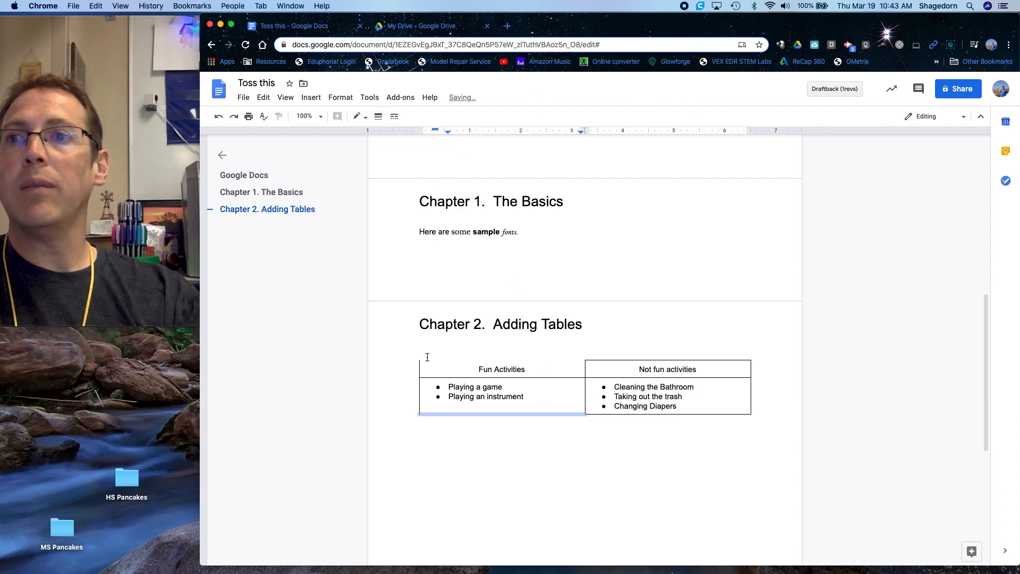
click(420, 387)
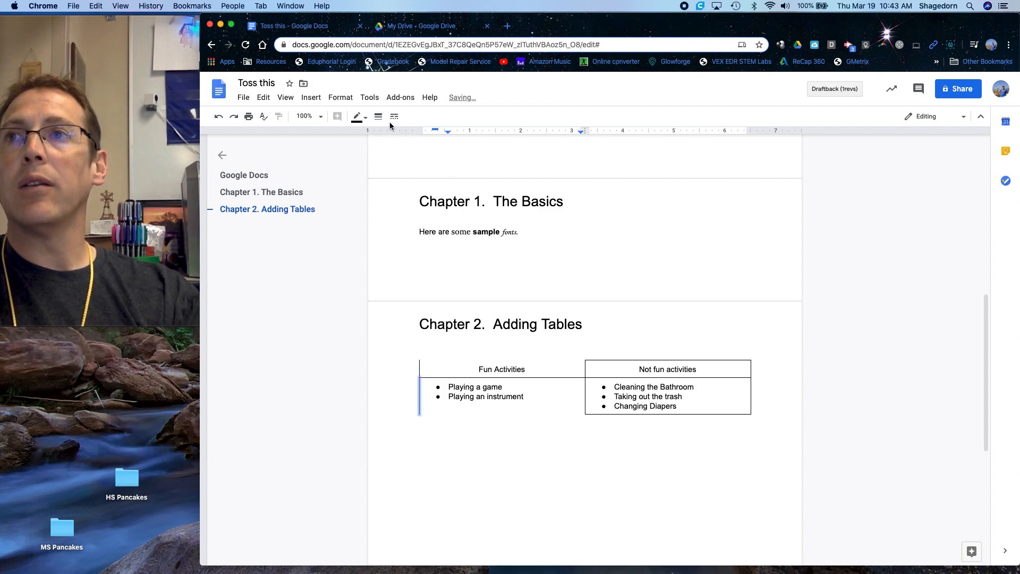
click(360, 116)
click(468, 137)
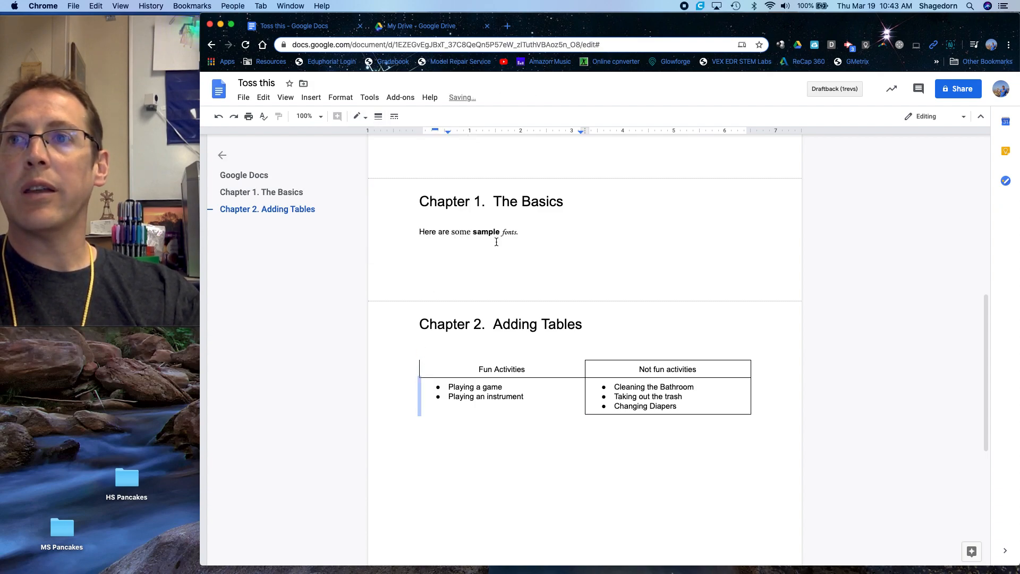
Step: Color the bottom and left borders of the "Fun Activities" heading cell white
click(551, 377)
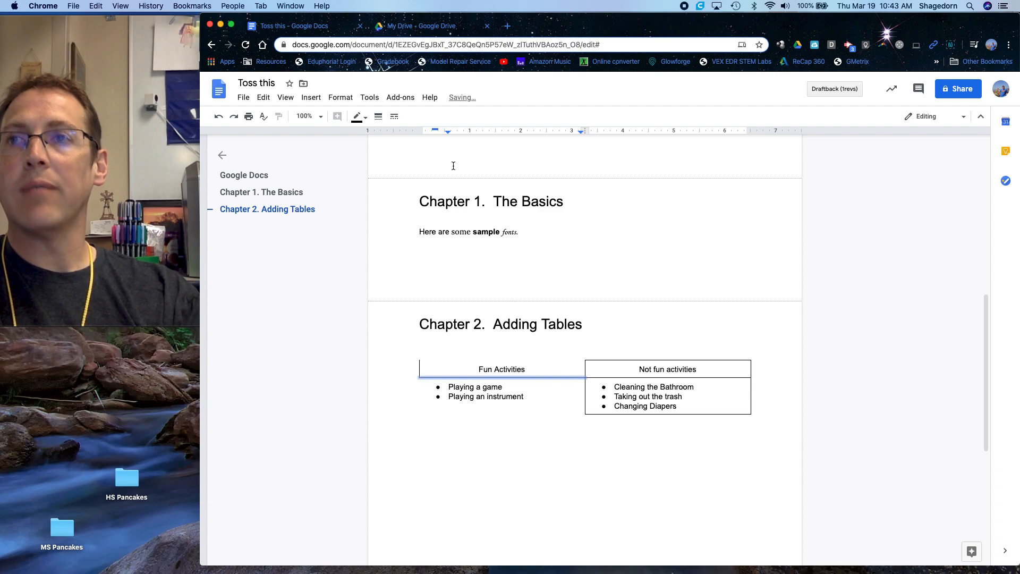
click(363, 118)
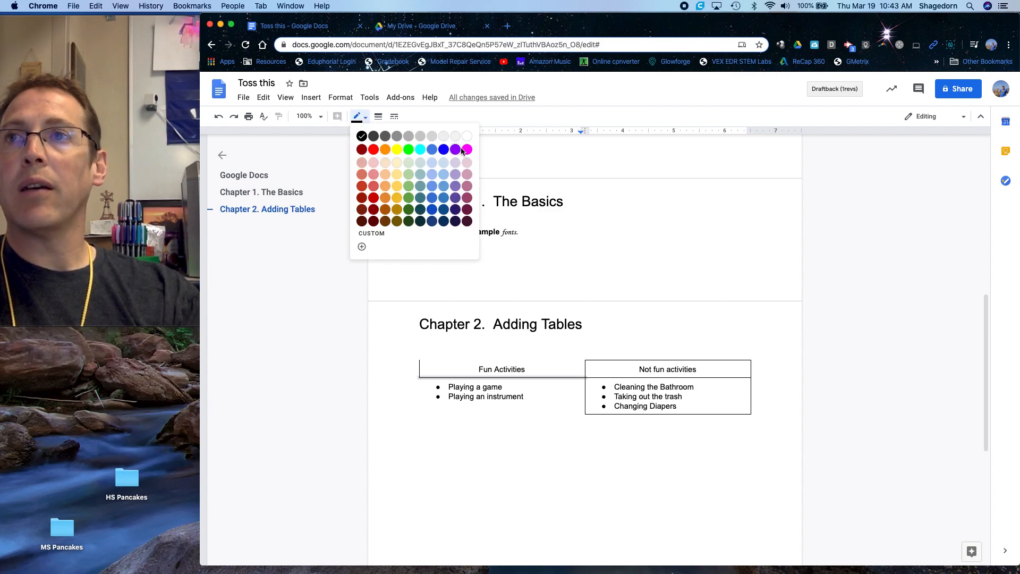
click(467, 136)
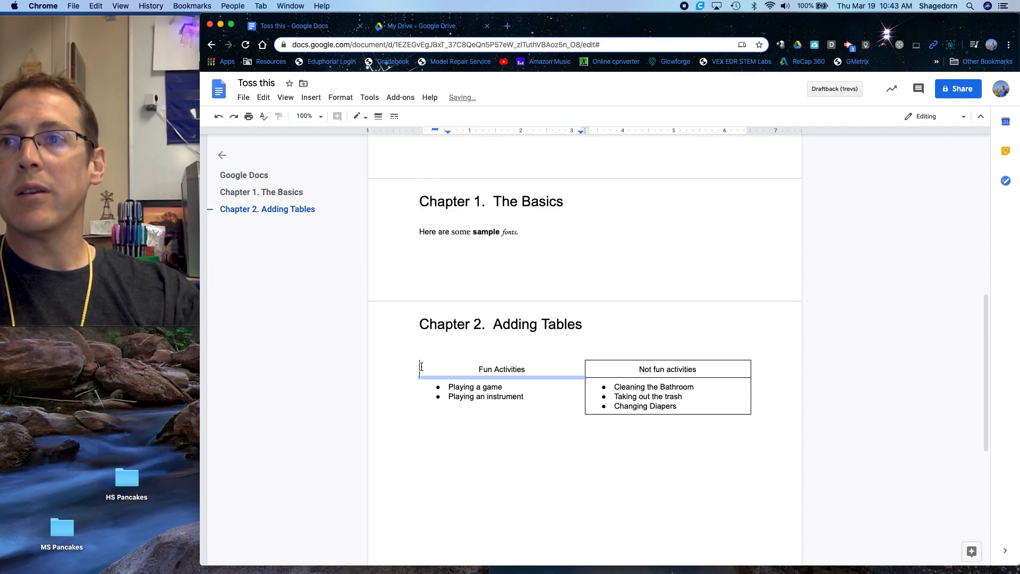
click(421, 366)
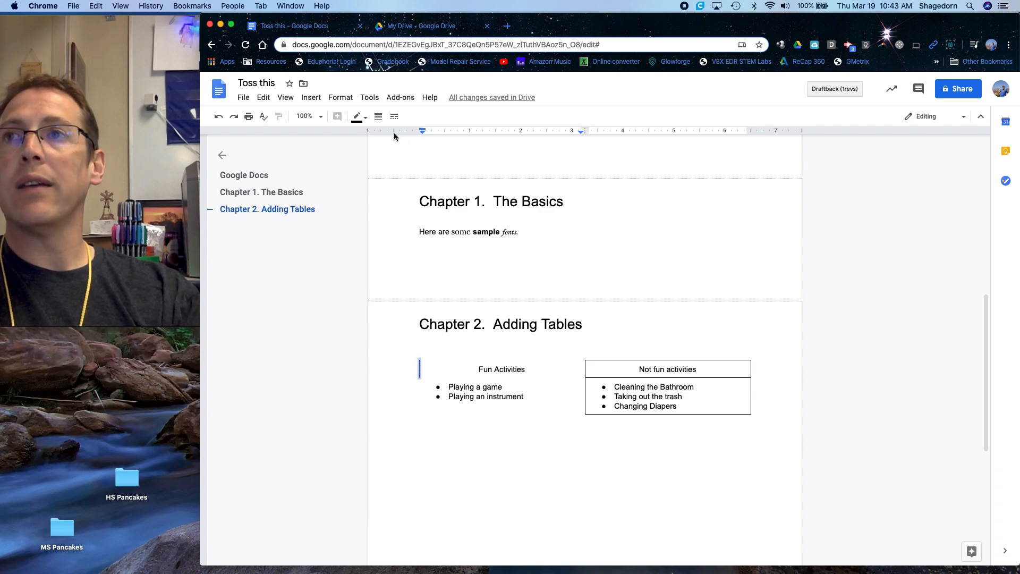
click(363, 117)
click(467, 136)
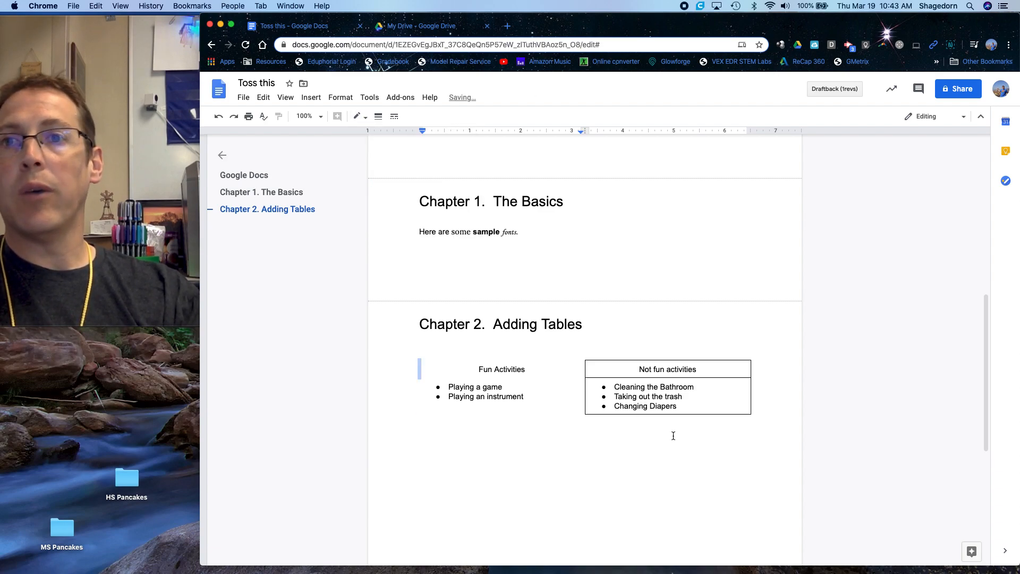
Step: Color the bottom and top borders of the "Not fun activities" heading cell white
click(664, 377)
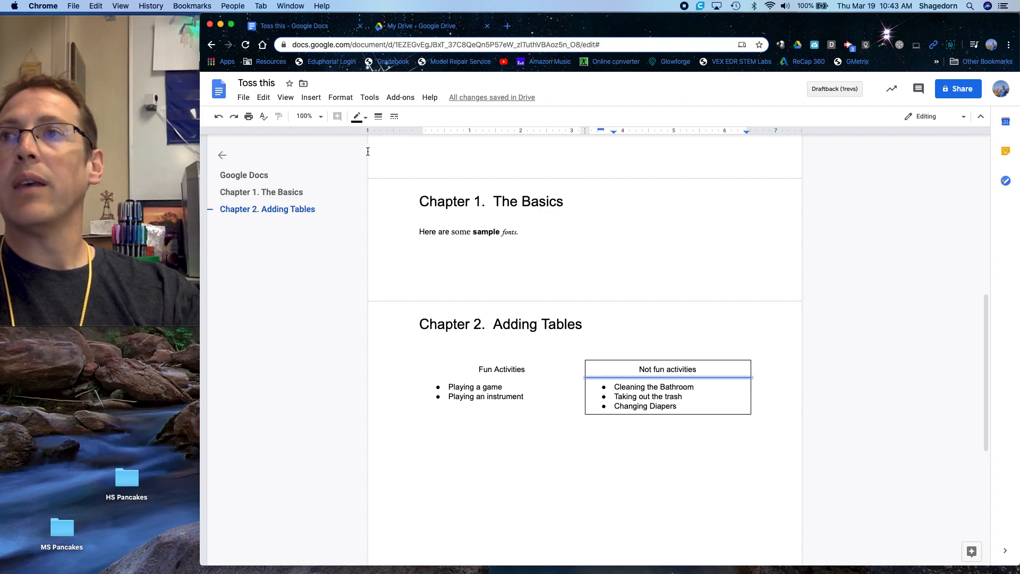
click(358, 117)
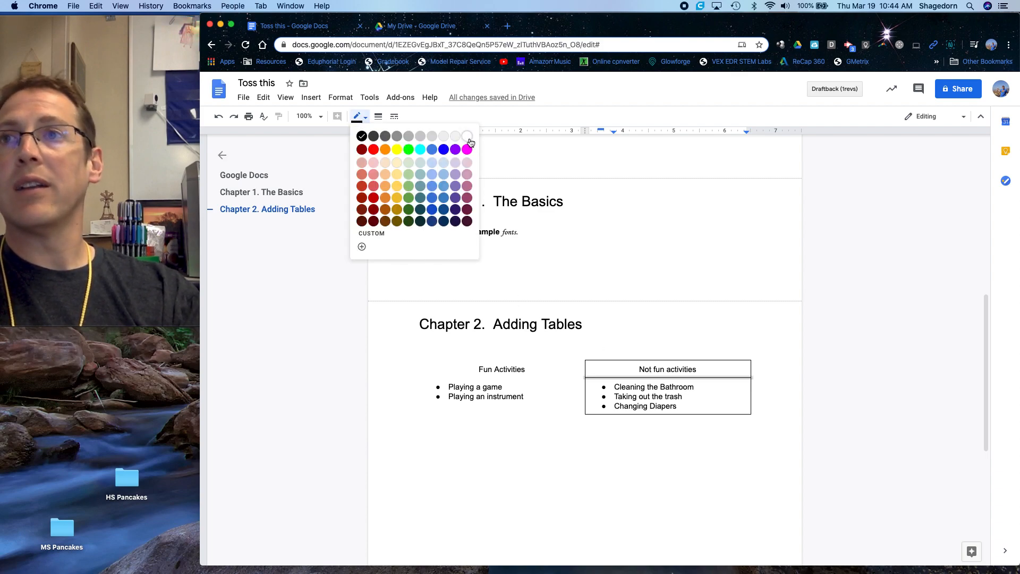
click(467, 137)
click(691, 360)
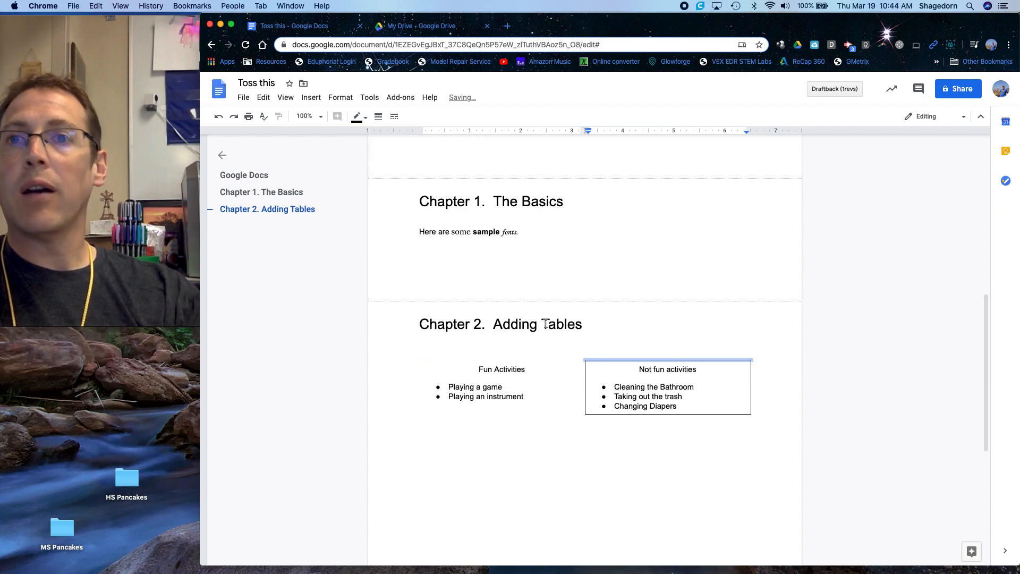
click(366, 119)
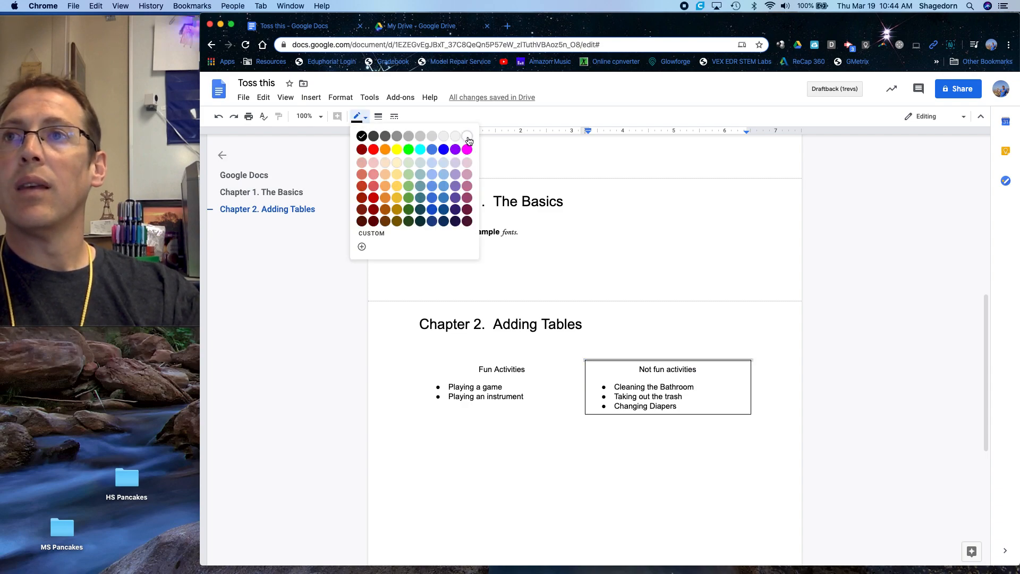
click(466, 137)
Step: Color the left and bottom borders of the cell with the not fun activities bullets white
click(585, 400)
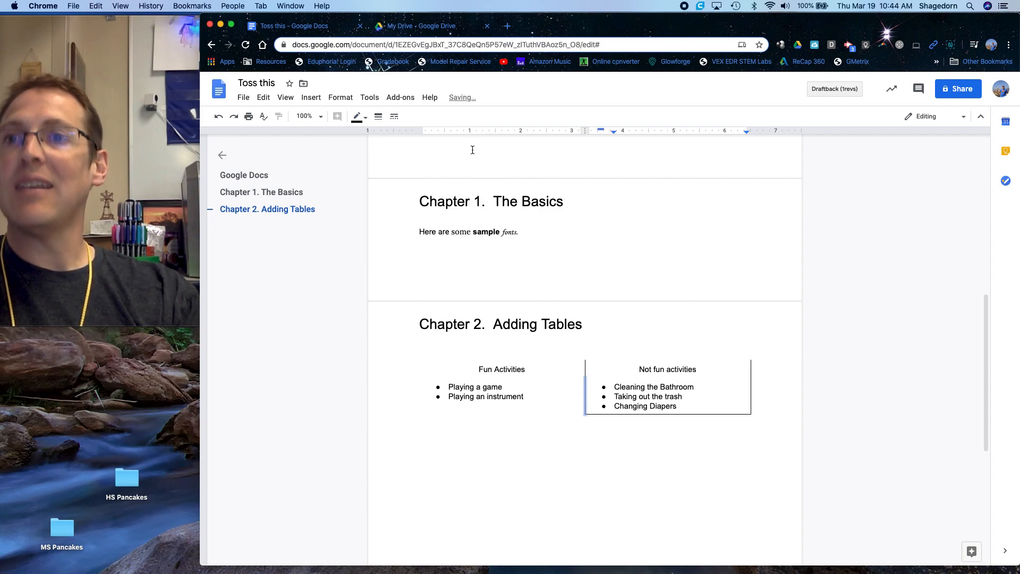
click(366, 117)
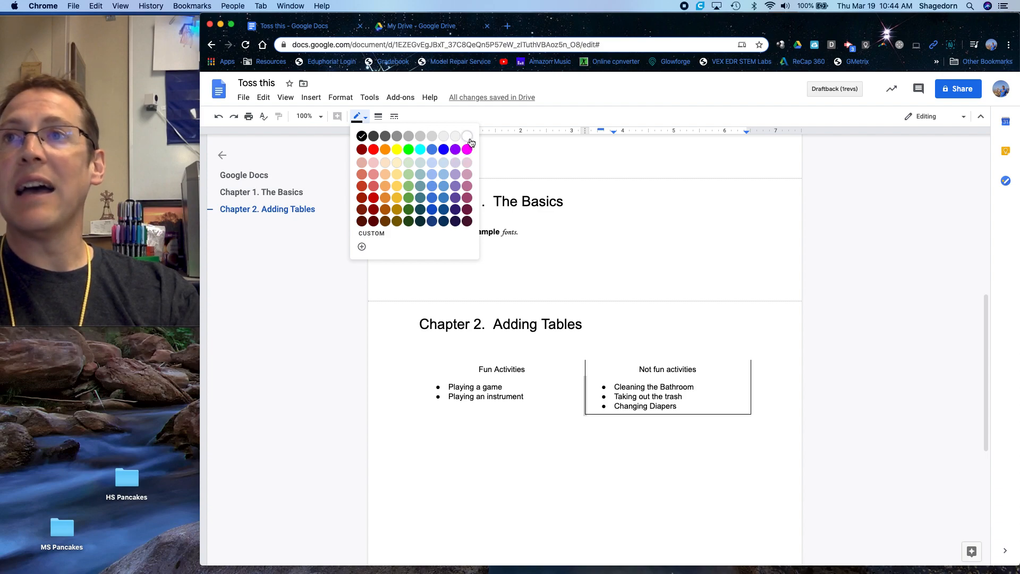
click(467, 137)
click(662, 413)
click(665, 416)
click(664, 415)
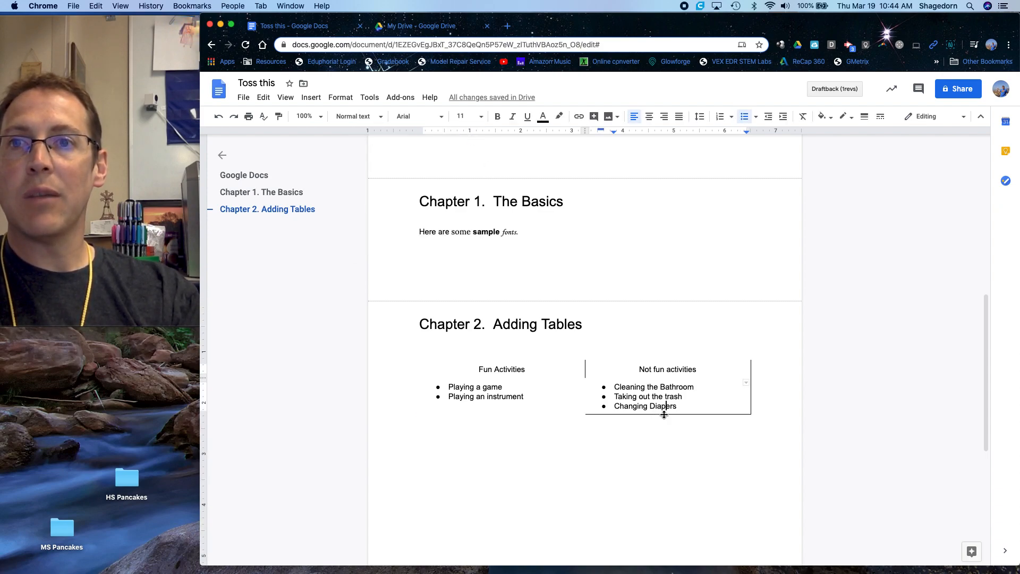
click(664, 415)
click(358, 117)
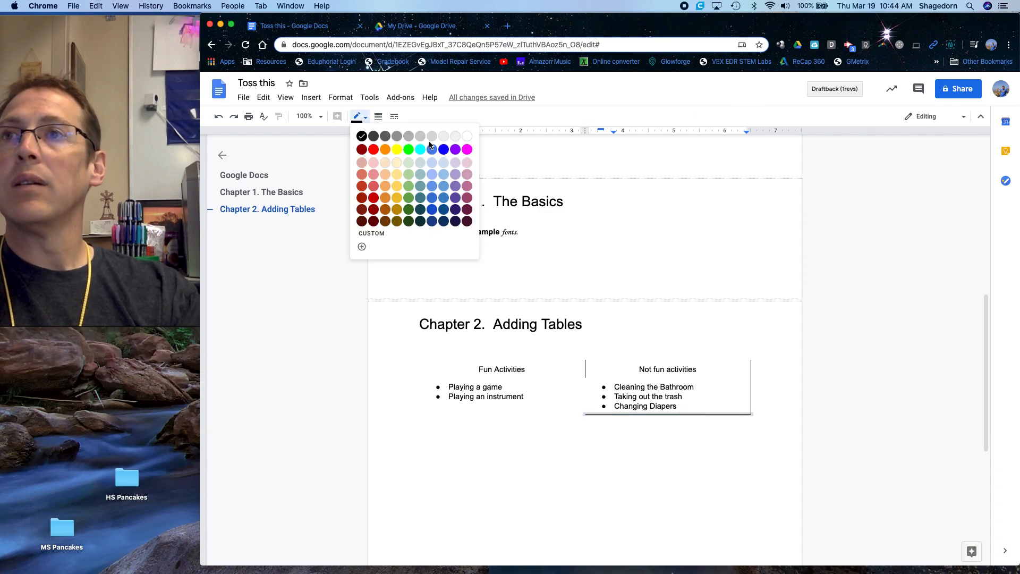
click(467, 137)
Step: Color the vertical border between the two heading cells white
click(585, 368)
click(358, 117)
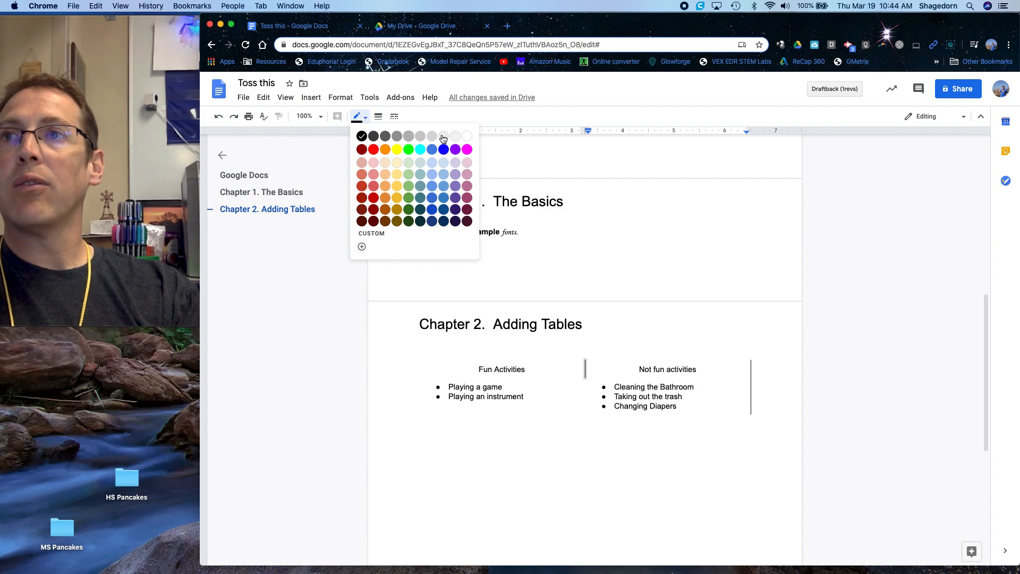
click(467, 137)
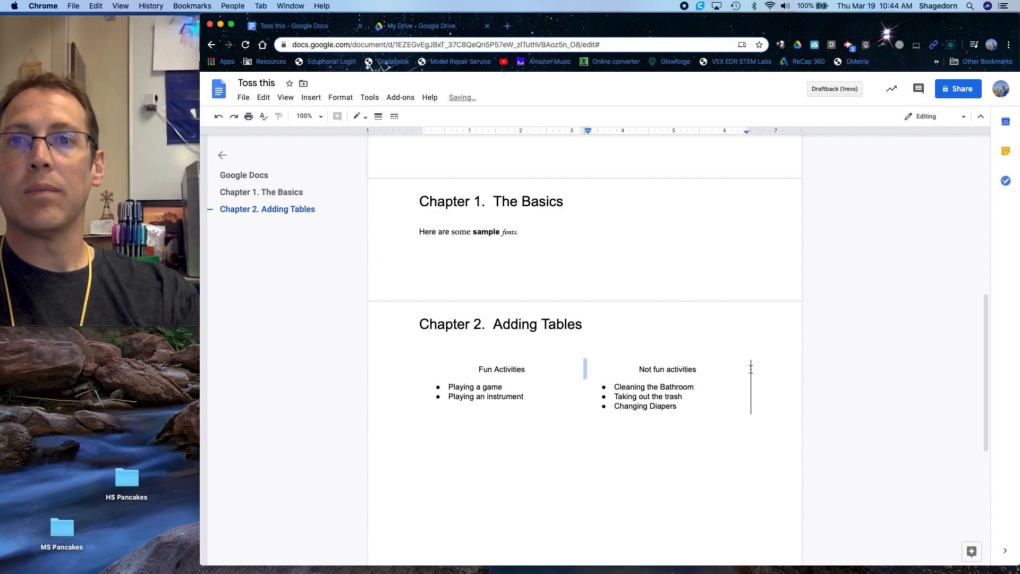
Step: Color the right borders of the "Not fun activities" heading cell and the bullet list cell below it white
click(750, 369)
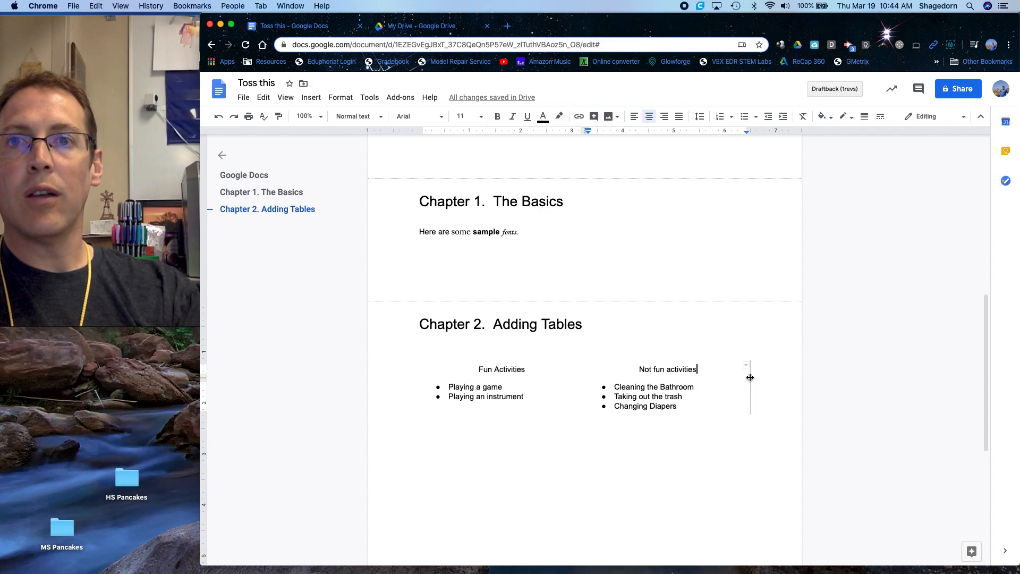
click(750, 377)
click(365, 119)
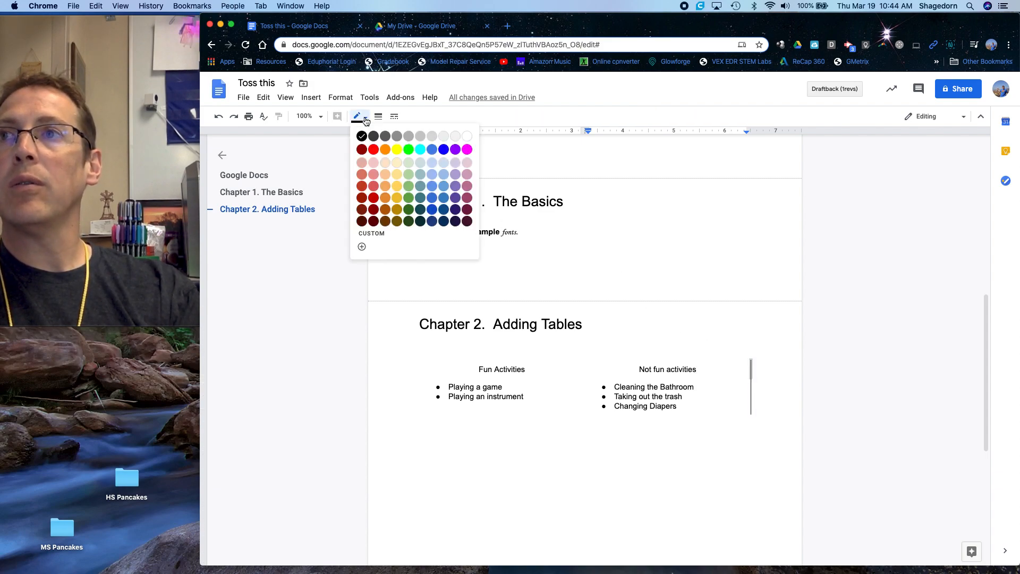
click(467, 136)
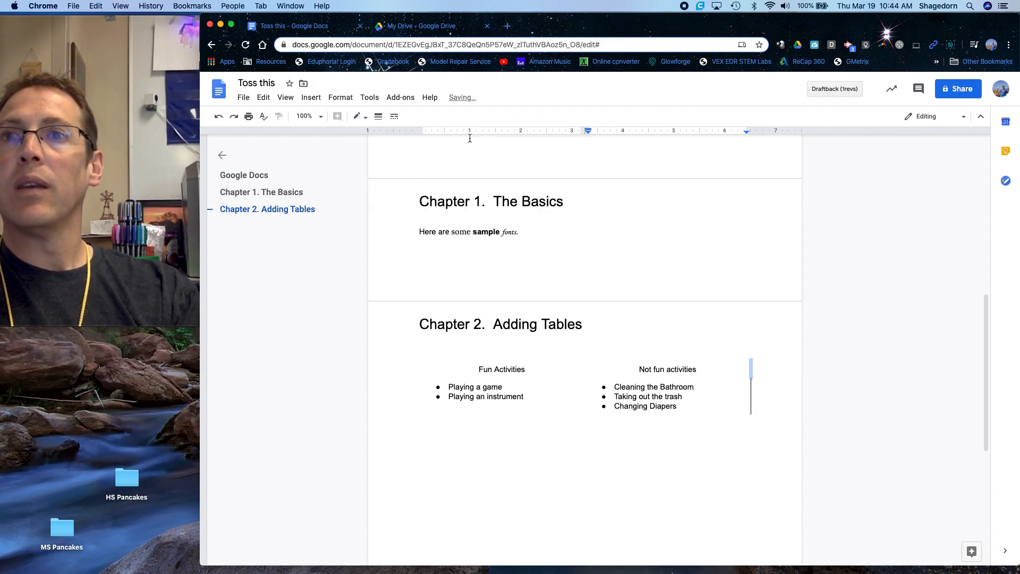
click(752, 403)
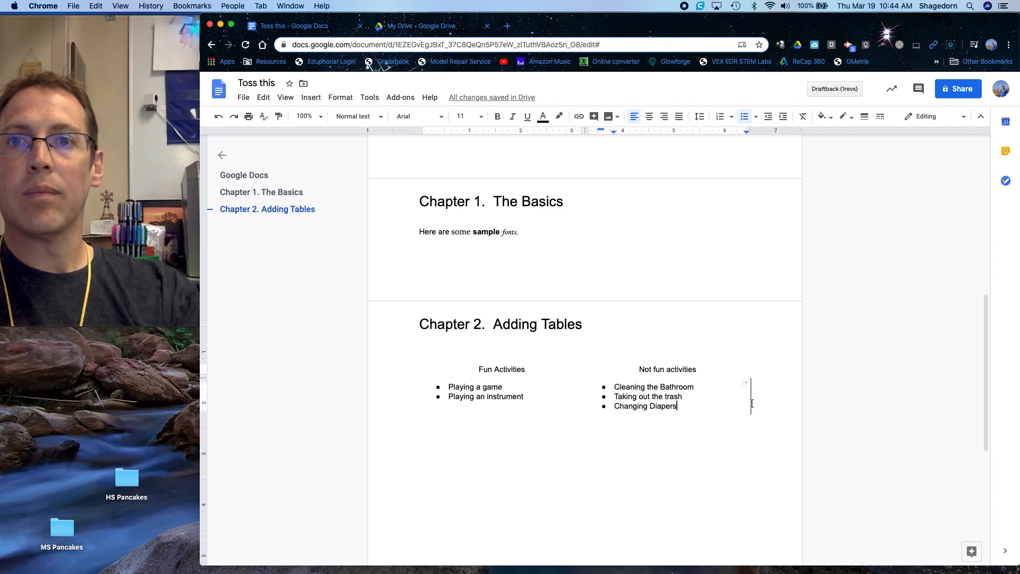
click(750, 404)
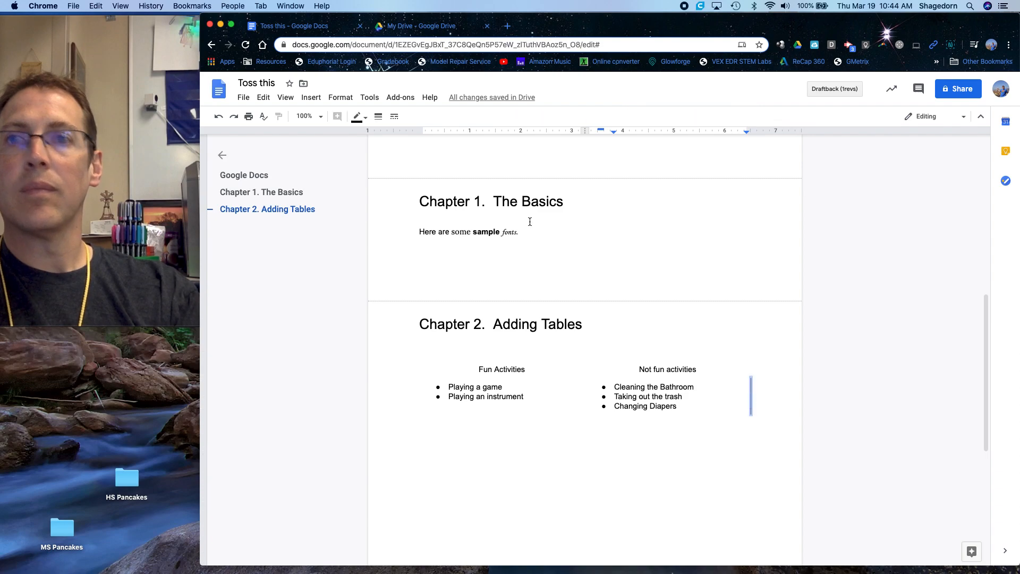
click(363, 117)
click(467, 136)
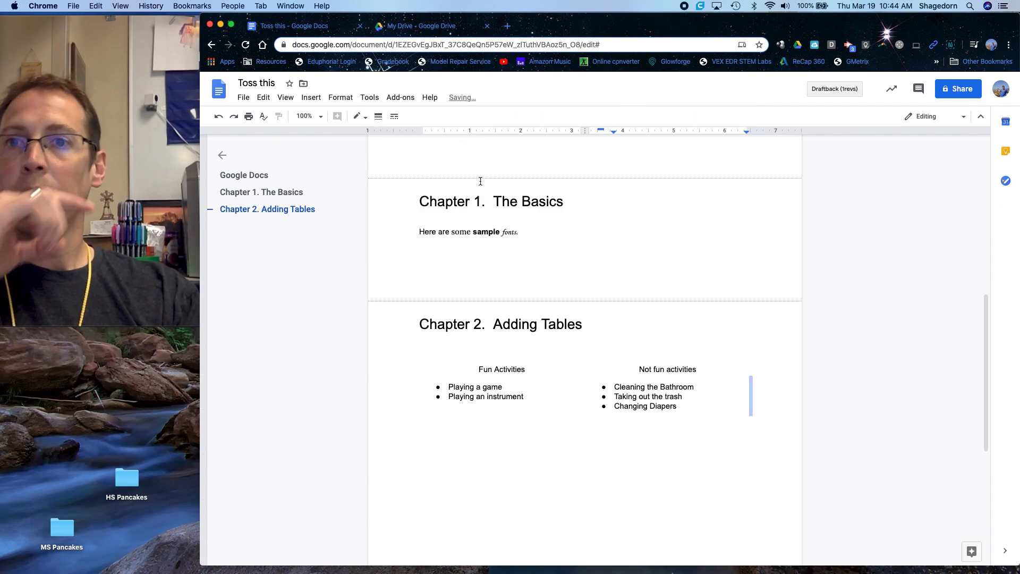
Step: Add an empty line below the activities table and insert a page break after it
scroll(553, 409, down, 2)
scroll(596, 413, down, 2)
click(748, 300)
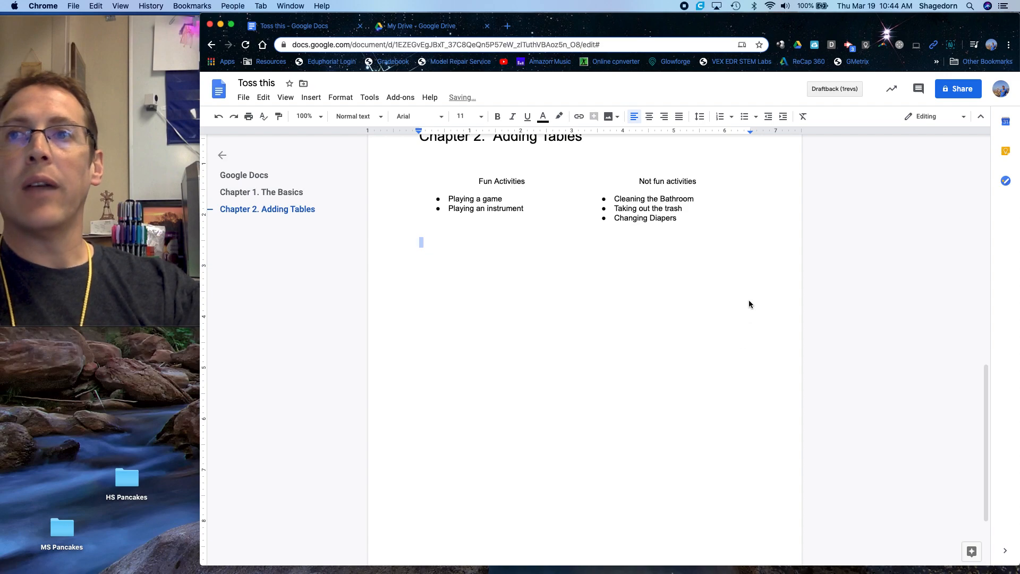
key(Return)
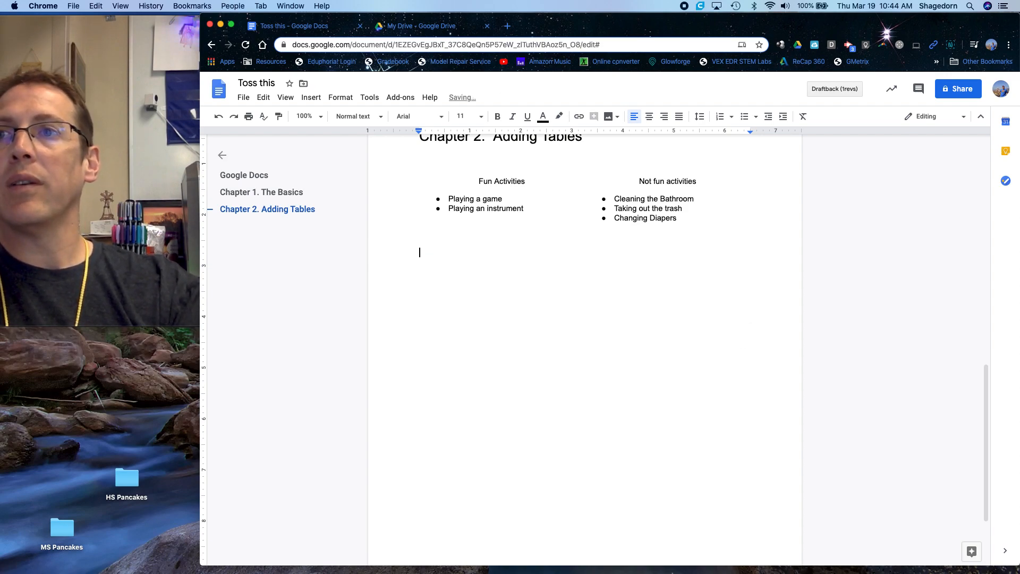
click(312, 98)
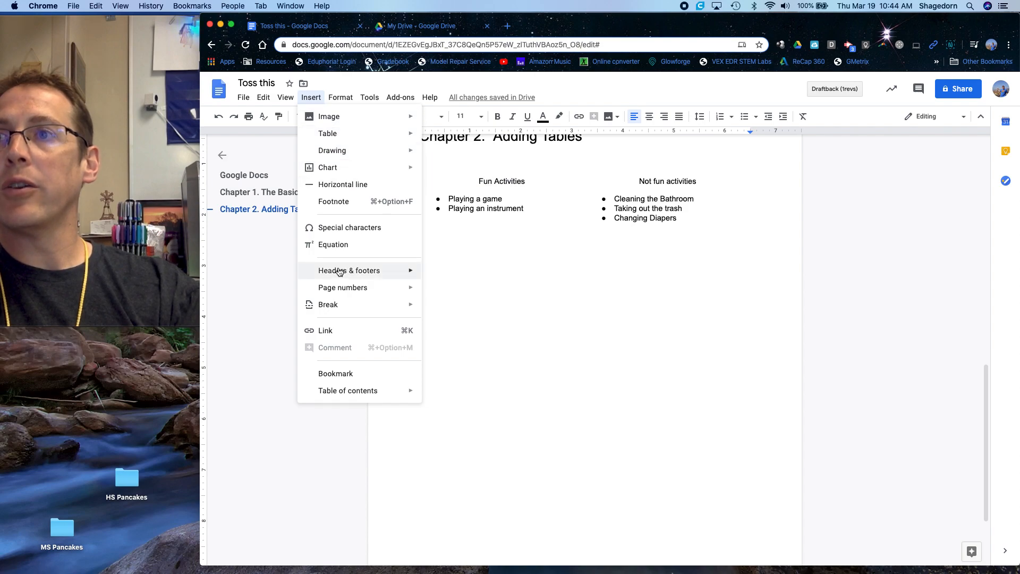
mouse_move(340, 311)
click(444, 308)
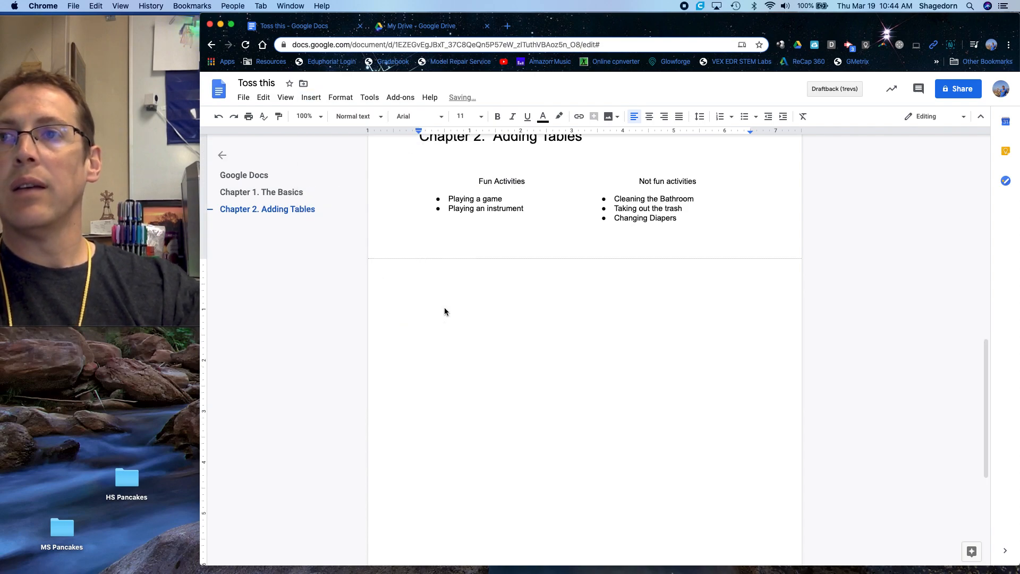
Step: Enter the title "Chapter 3. Adding Media" on the new page and format it as Heading 1
text(Chapter 3.  Adding)
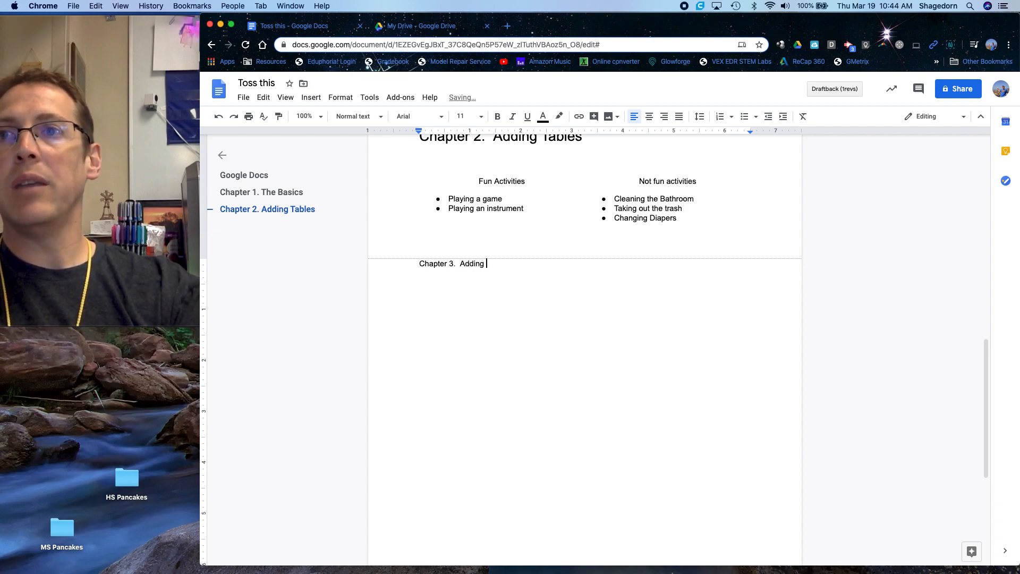
text( Media)
key(Return)
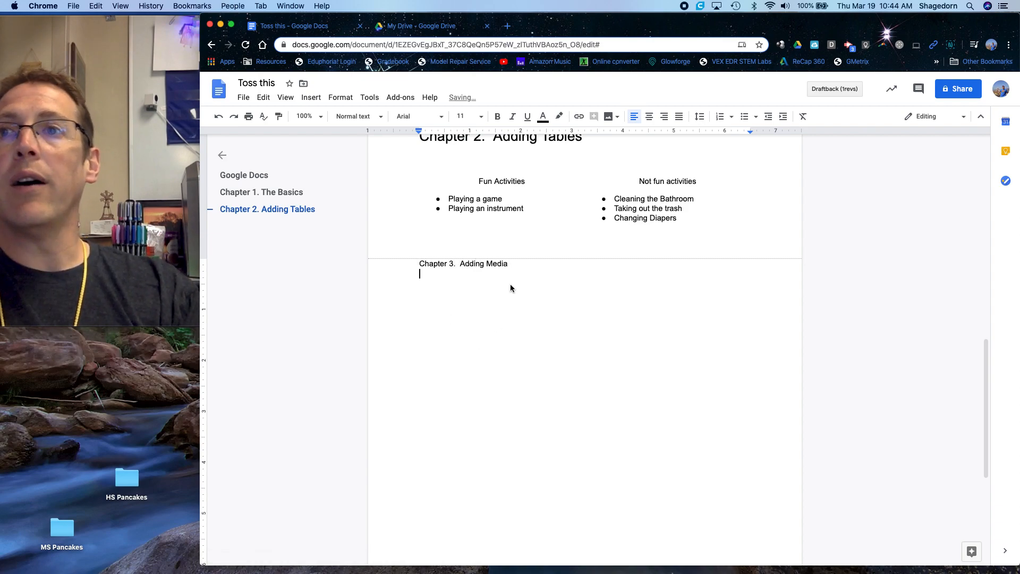
drag(508, 264, 393, 263)
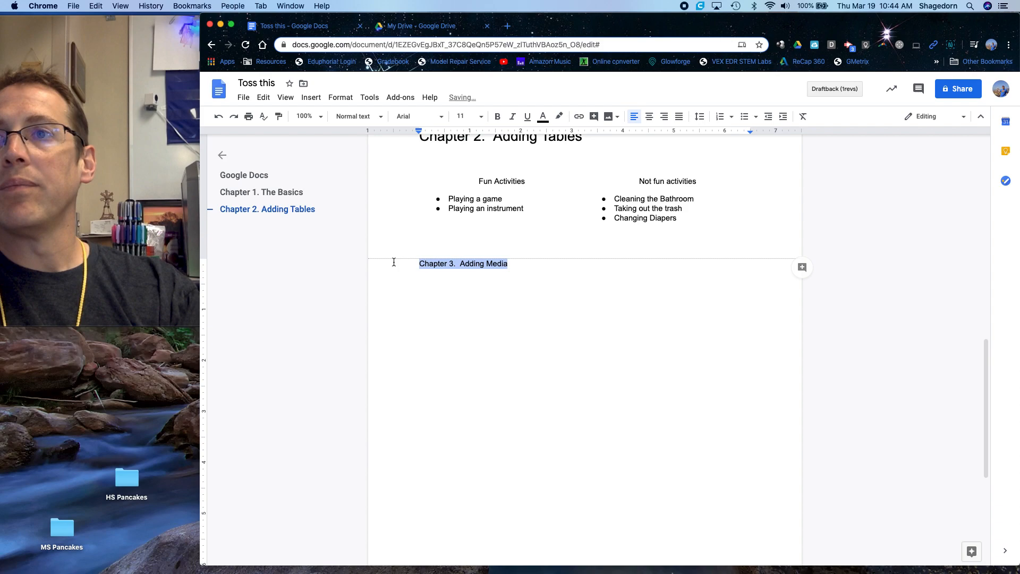
click(405, 117)
click(379, 118)
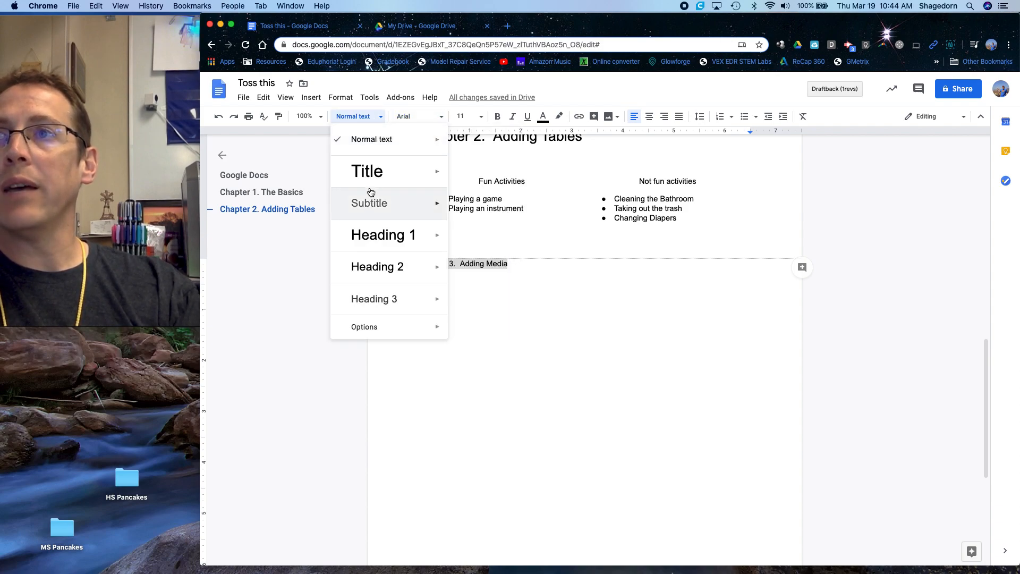
click(370, 234)
Step: Add an empty line below the Chapter 3 heading and search the web for coronavirus images to insert
click(579, 371)
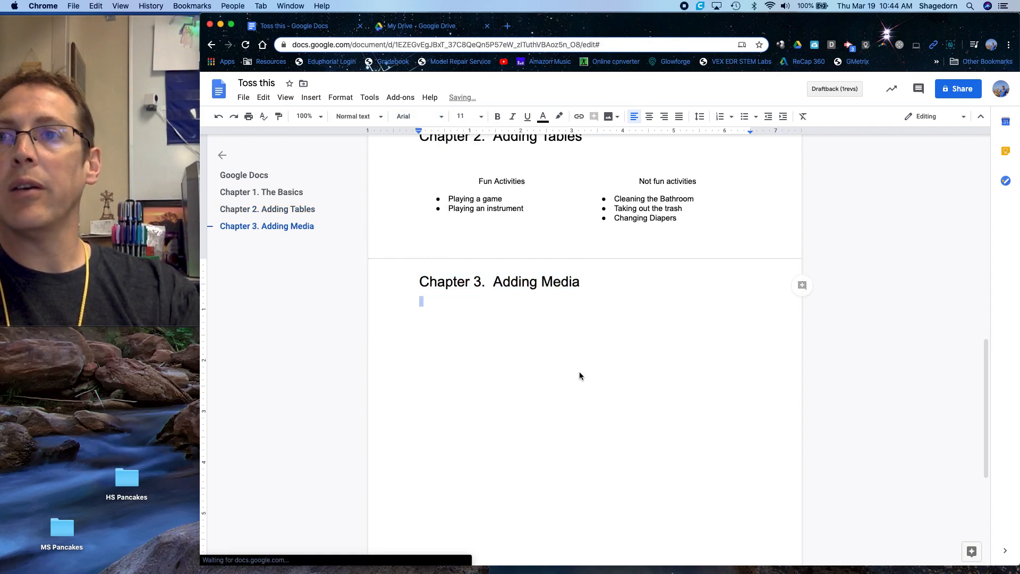
key(Return)
click(311, 97)
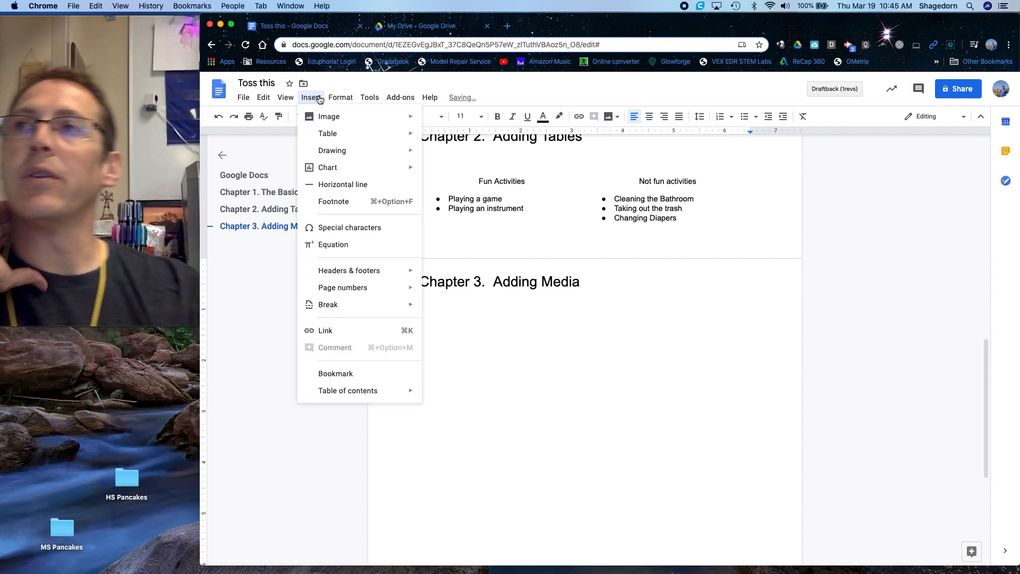
mouse_move(327, 117)
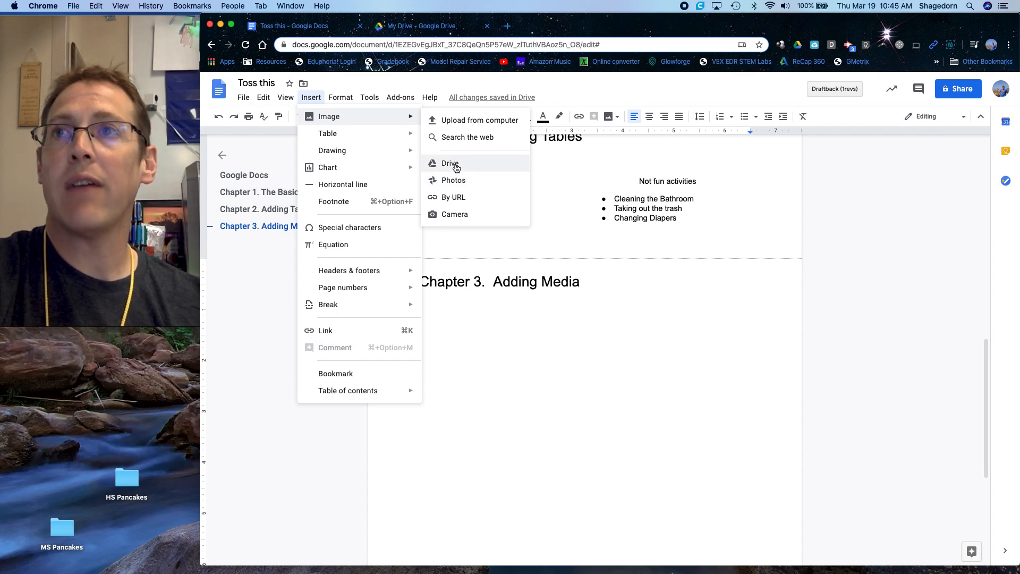
click(458, 139)
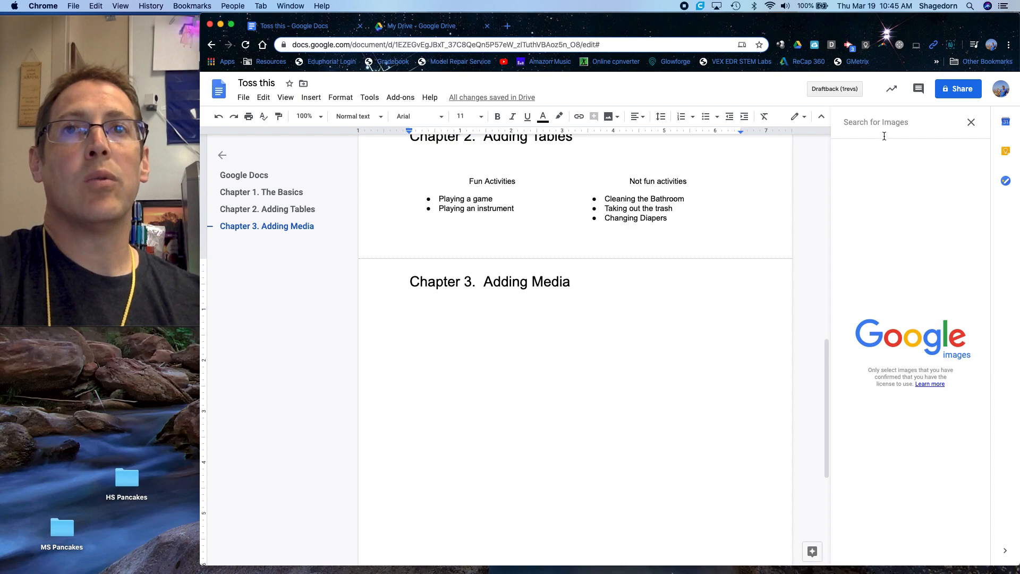
click(884, 128)
text(Cat)
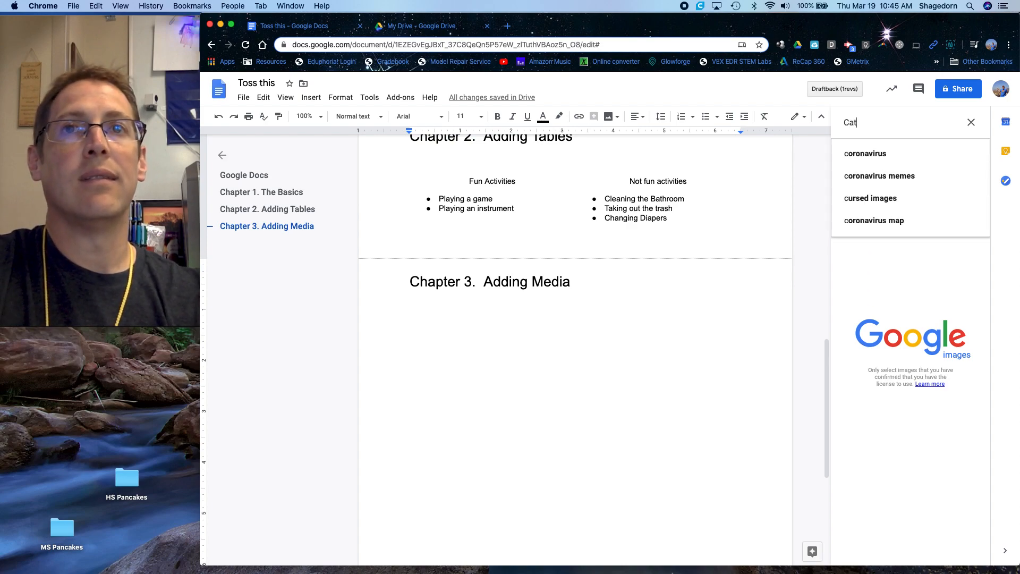
key(BackSpace)
key(BackSpace)
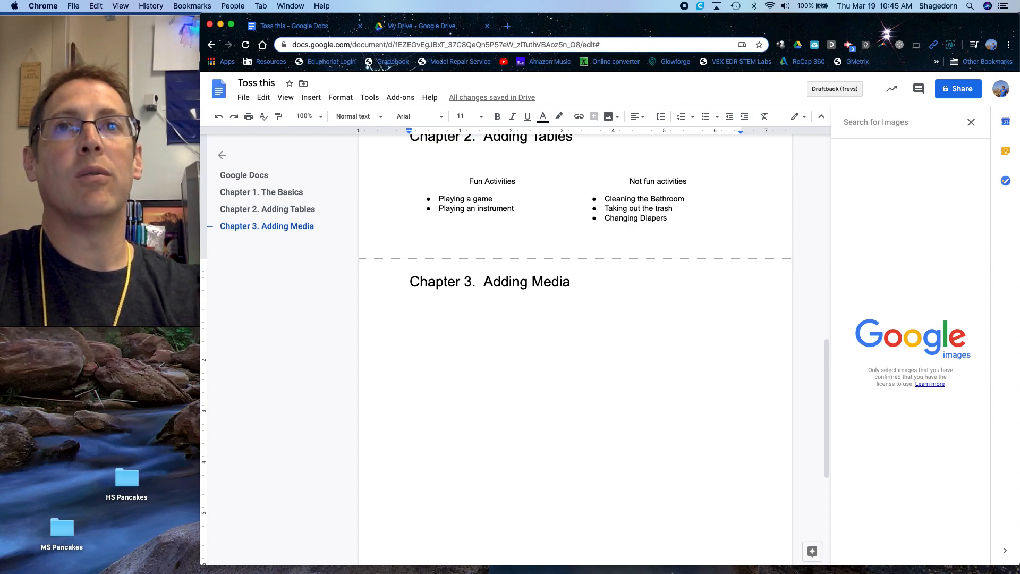
text(Coroni)
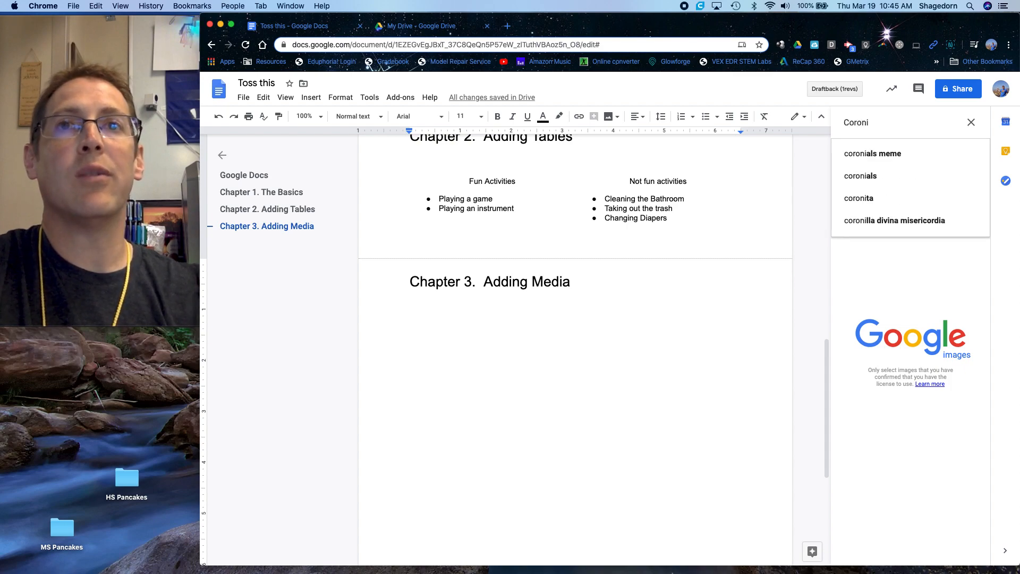
key(BackSpace)
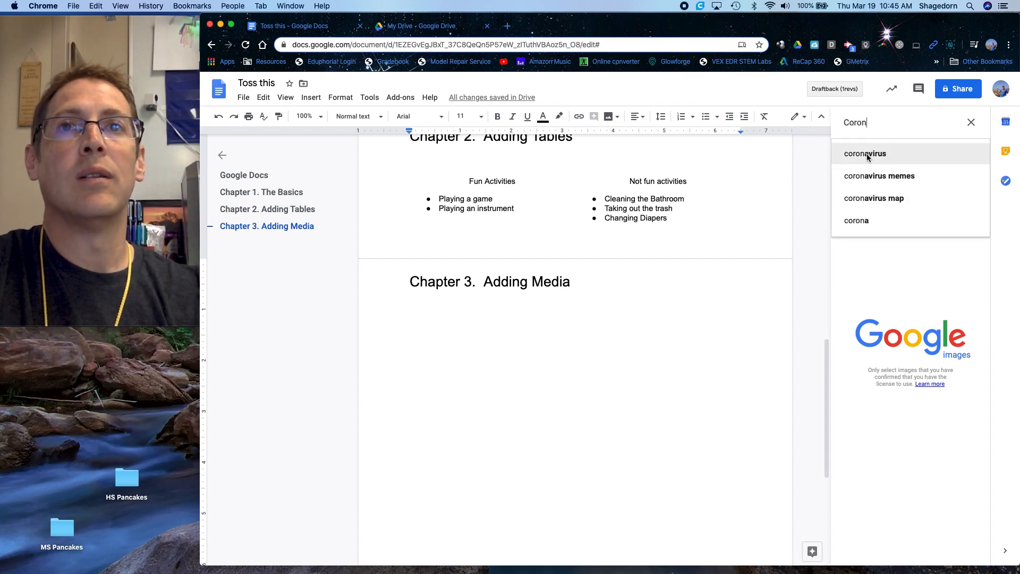
click(866, 154)
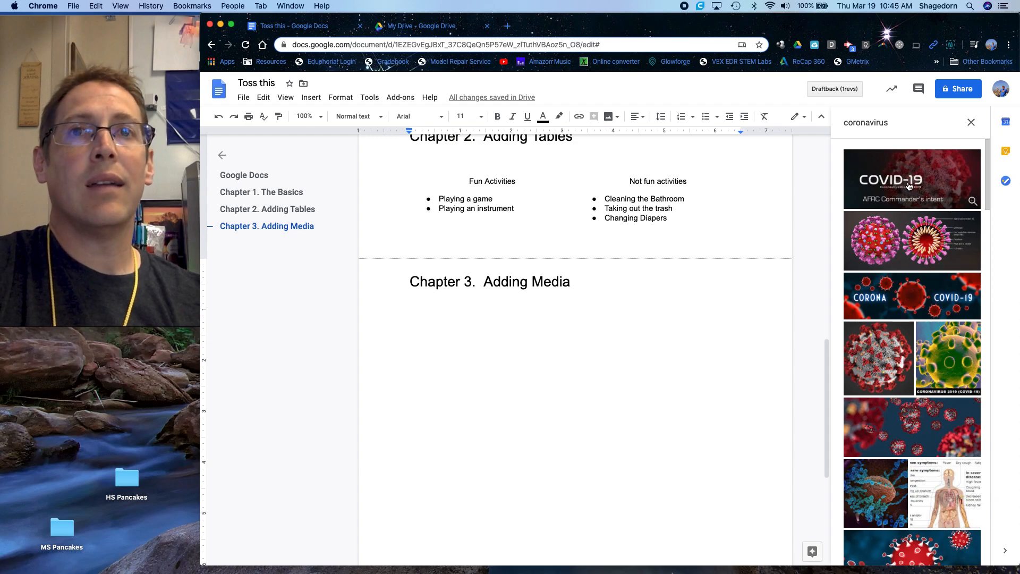
Step: Insert the COVID-19 "AFRC Commander's intent" image below the Chapter 3 heading and close the image search
click(908, 186)
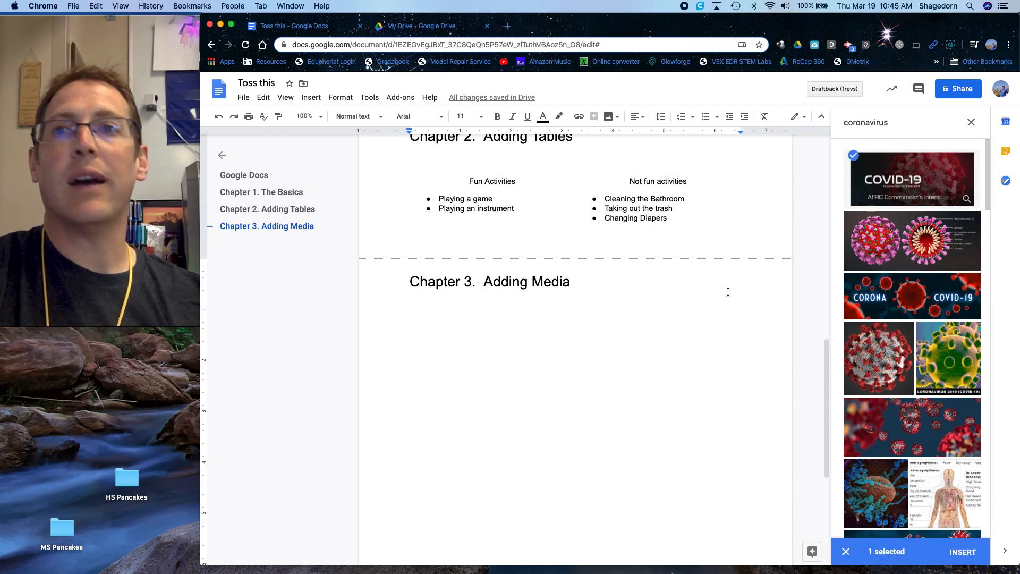
drag(903, 181, 425, 330)
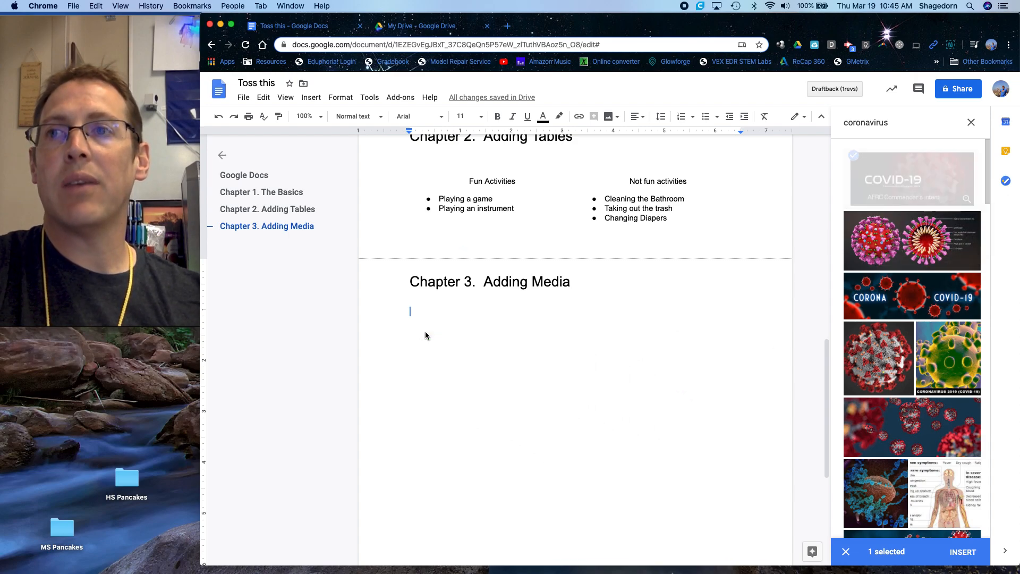
scroll(483, 328, down, 1)
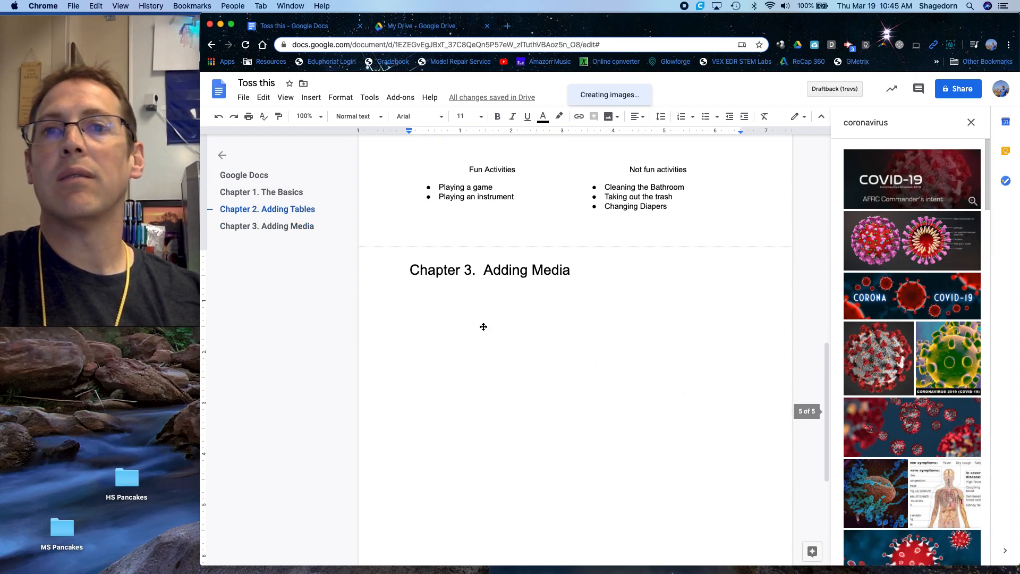
scroll(742, 247, down, 2)
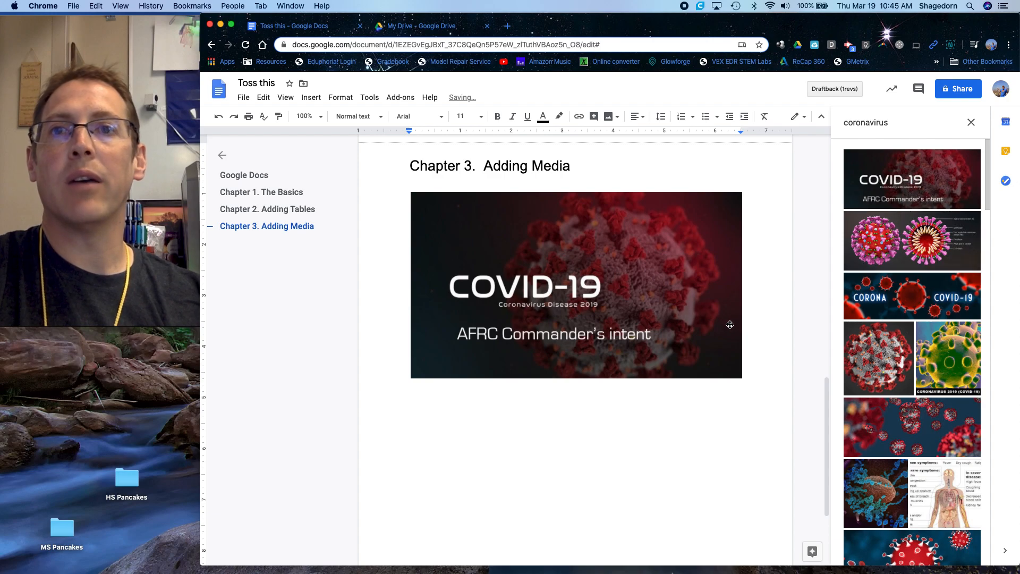
scroll(763, 365, down, 2)
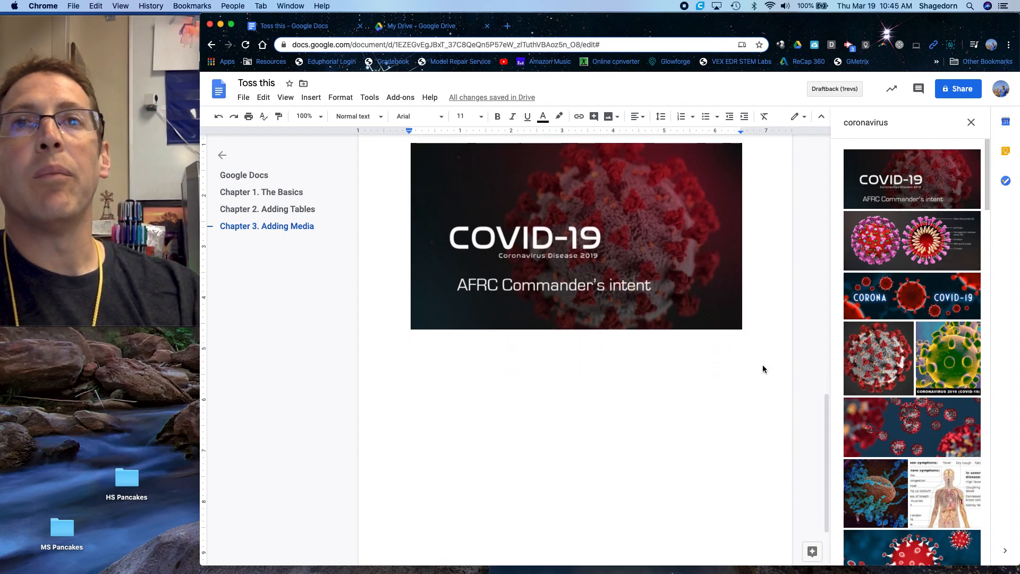
scroll(713, 321, up, 3)
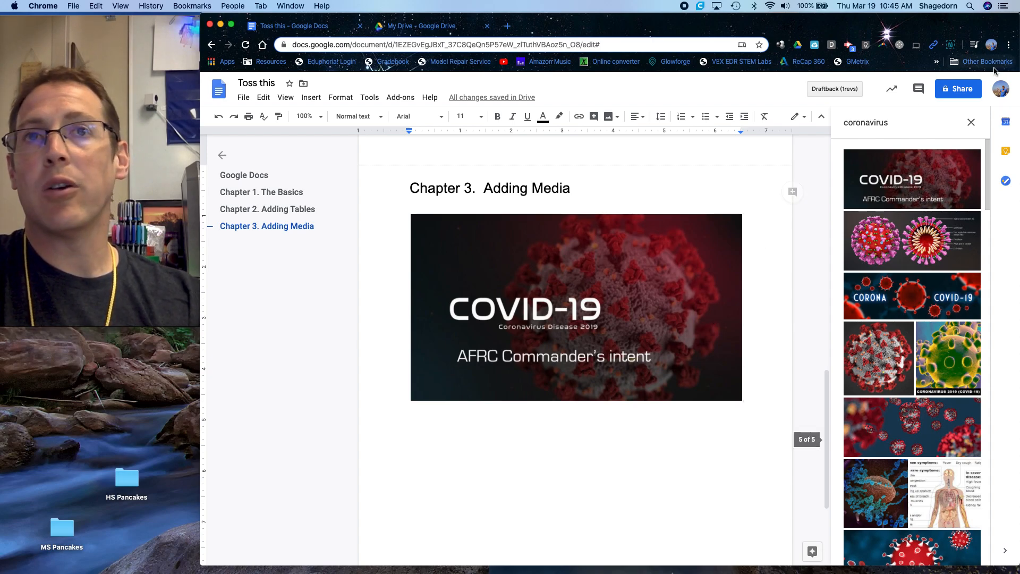
click(970, 124)
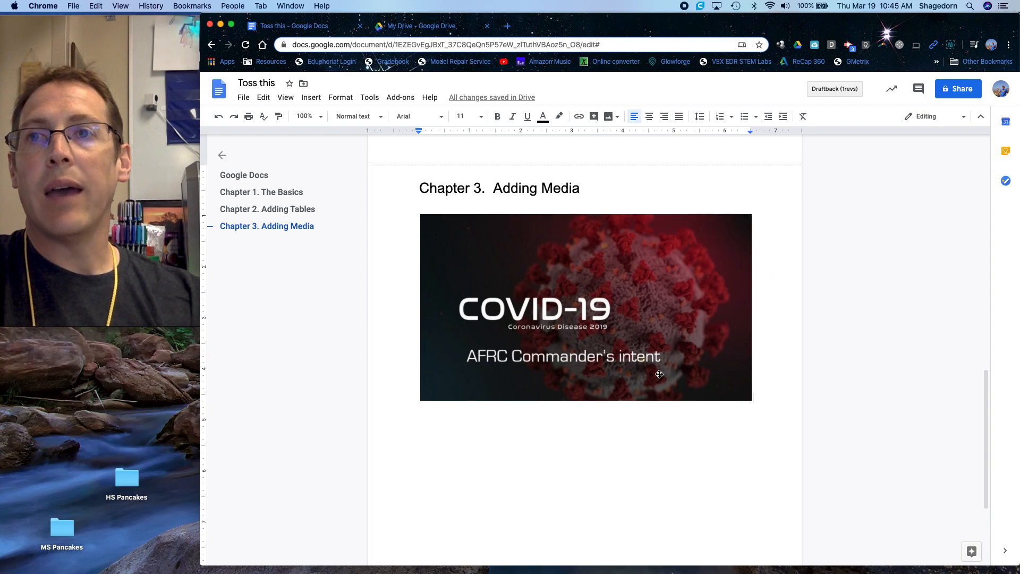
Step: Try to add the text "Test" at the COVID-19 image below the Chapter 3 heading, and undo the edits
click(561, 438)
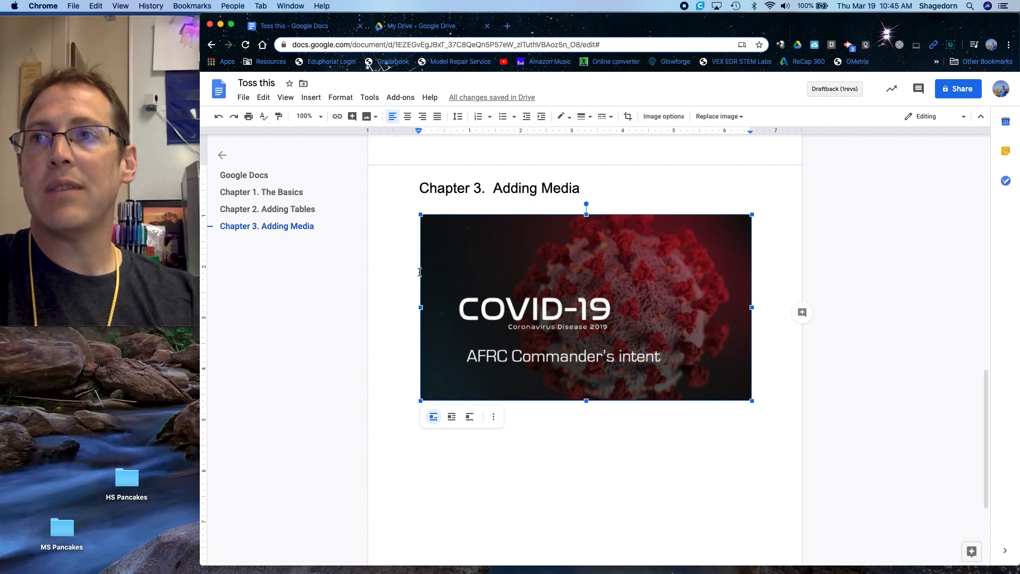
click(436, 201)
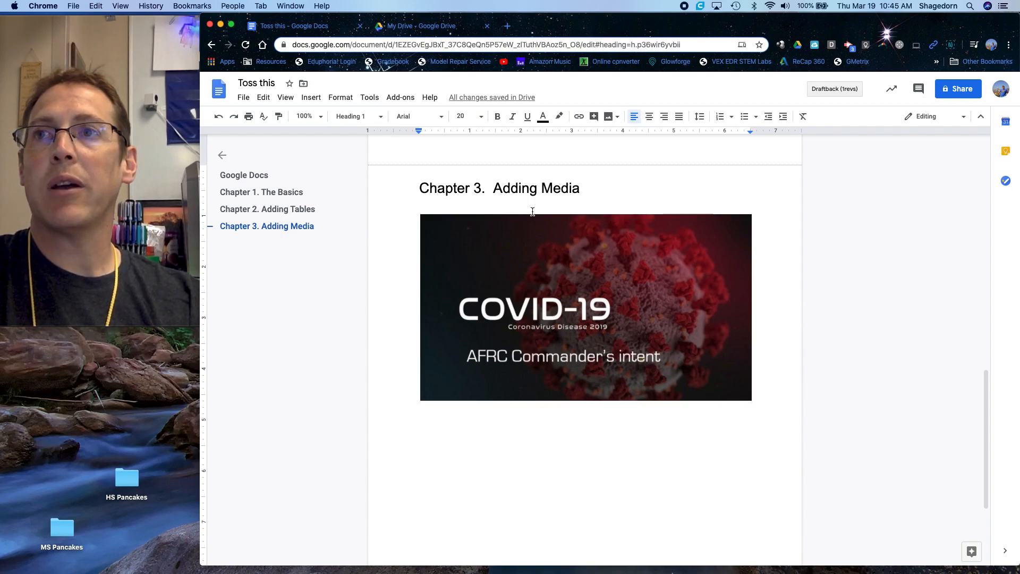
click(417, 234)
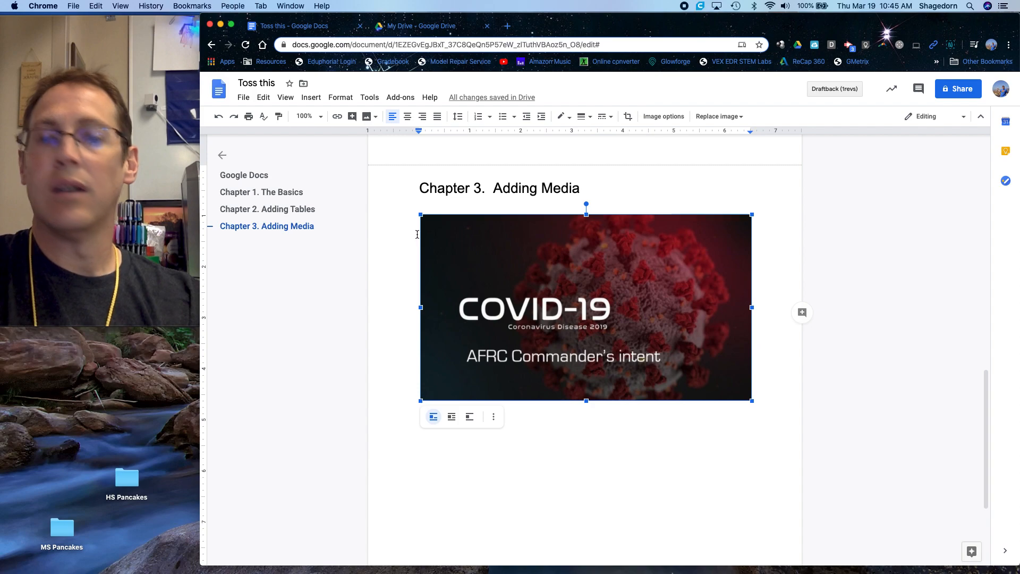
key(BackSpace)
text(Test)
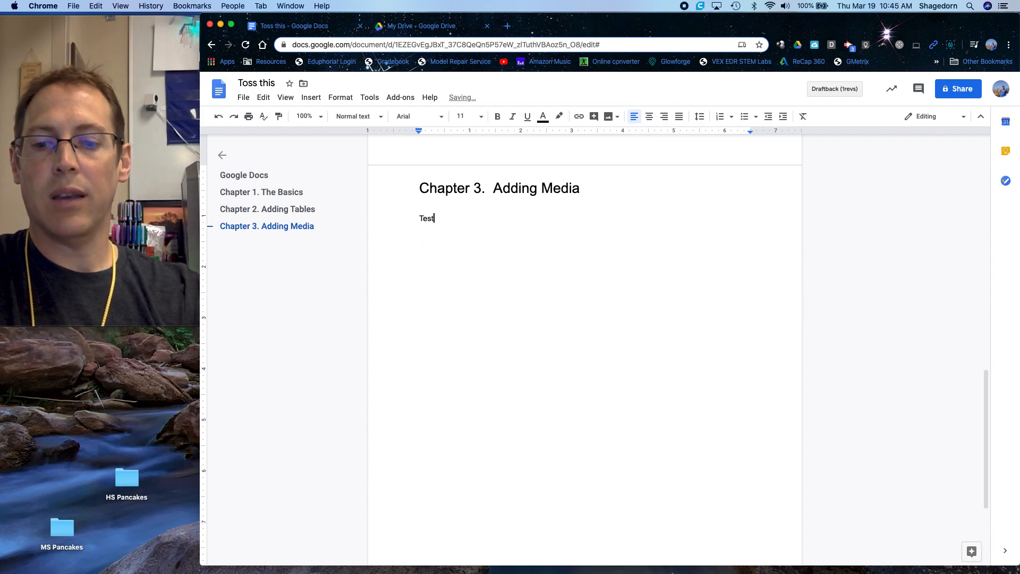
key(super+z)
key(super+z)
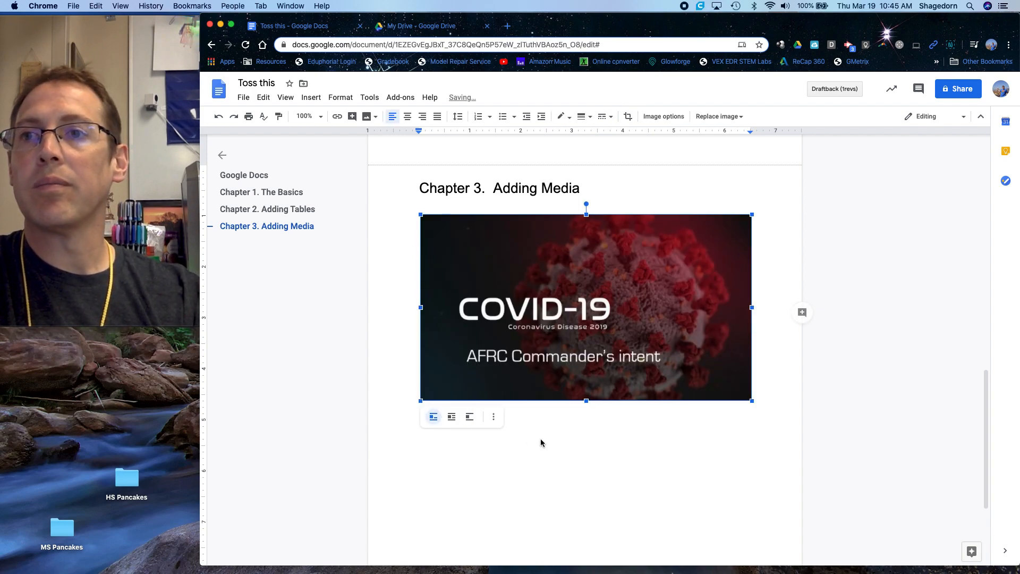
Step: Add the line "Test….. Test..." in a new paragraph directly below the COVID-19 image
click(774, 384)
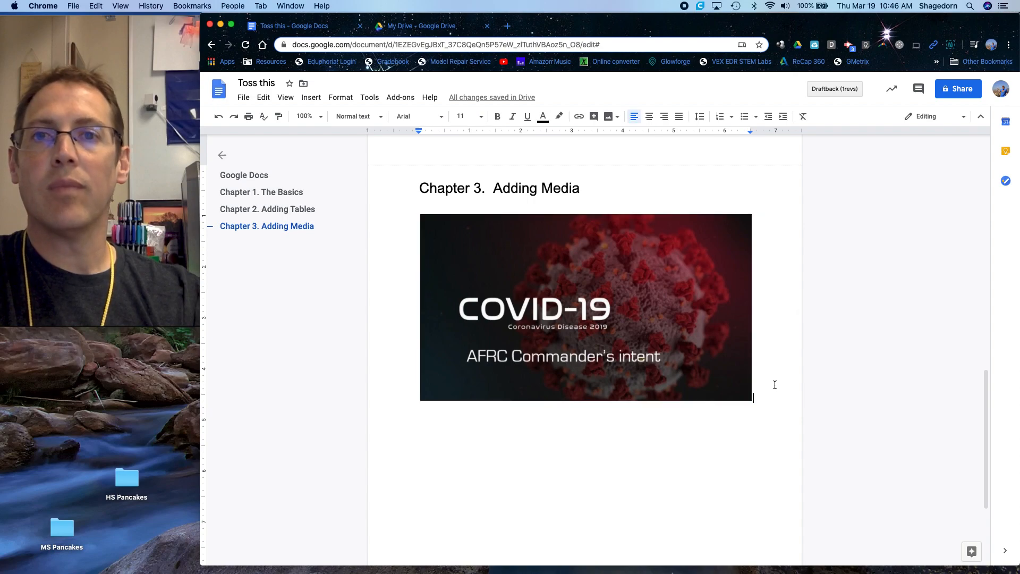
key(Return)
text(Test)
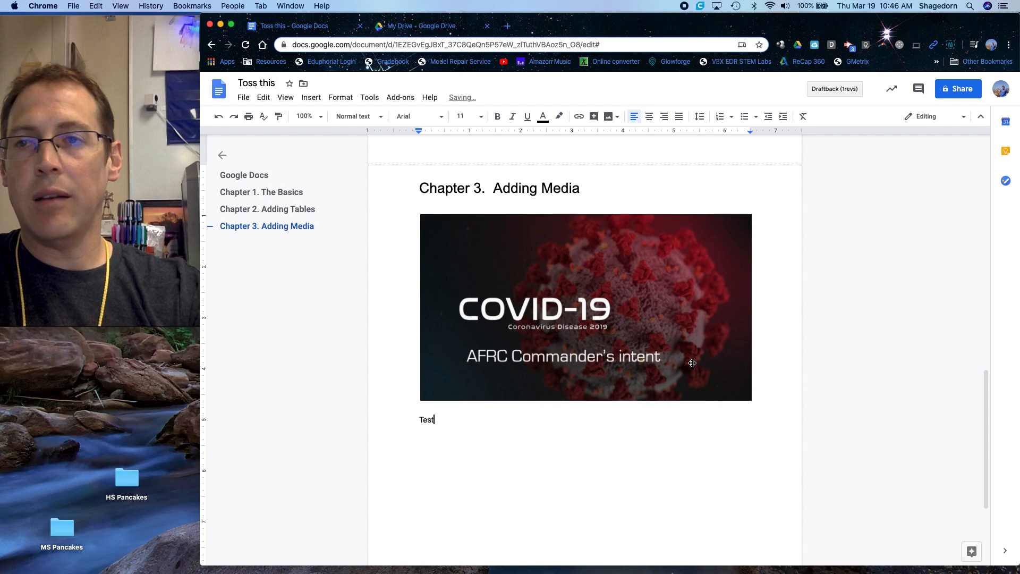
text(. .)
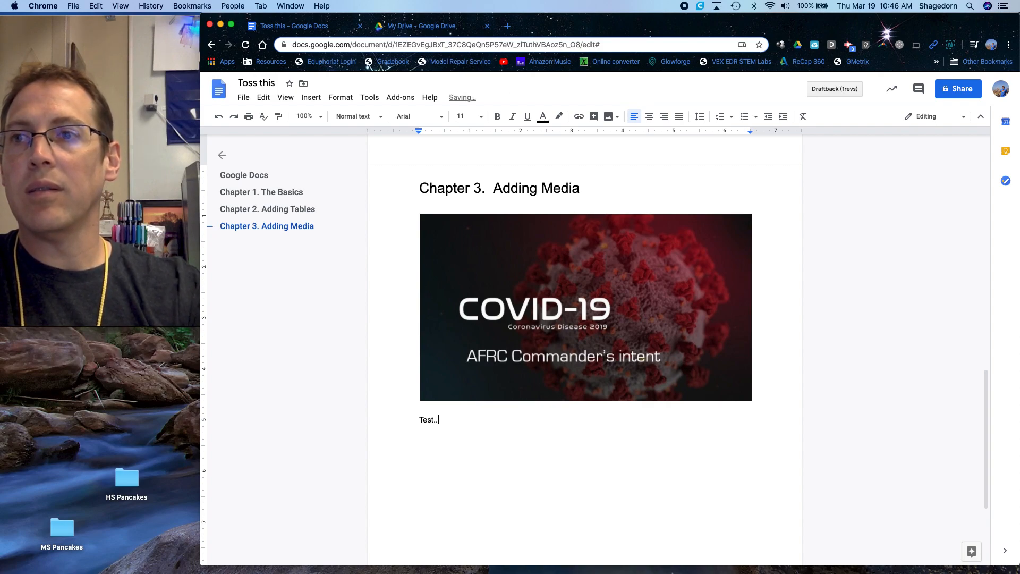
text( Test)
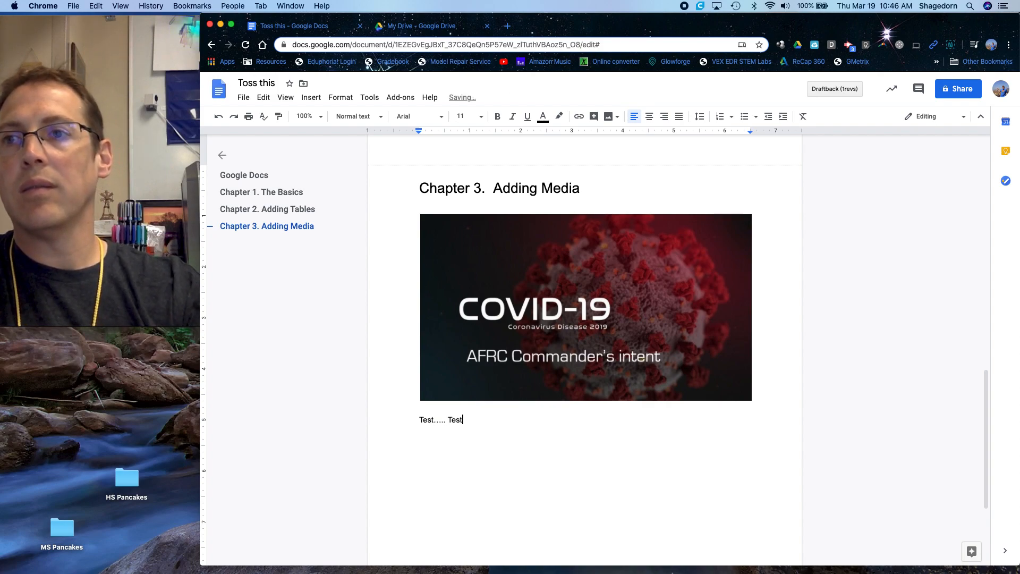
triple_click(419, 420)
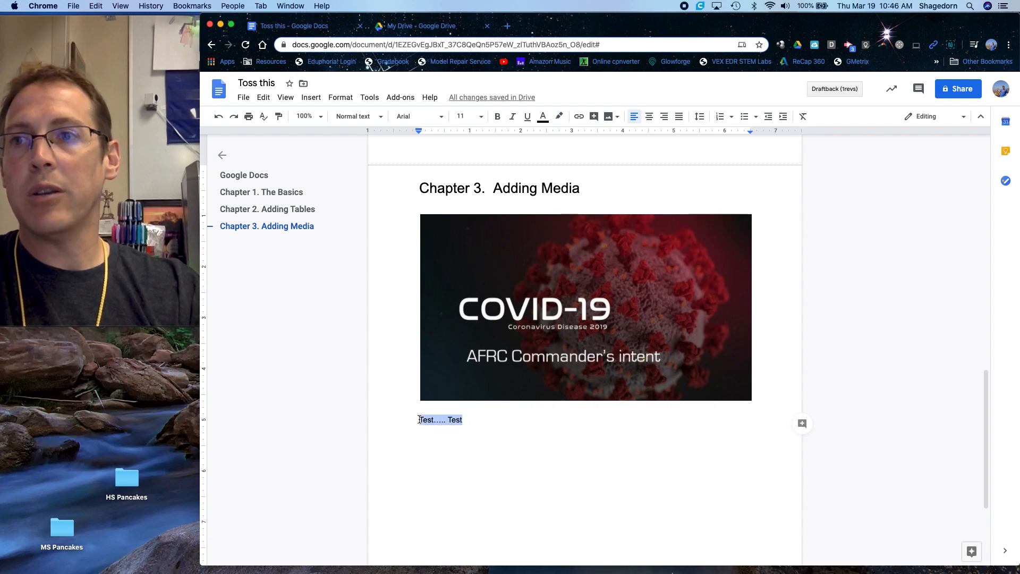
click(474, 420)
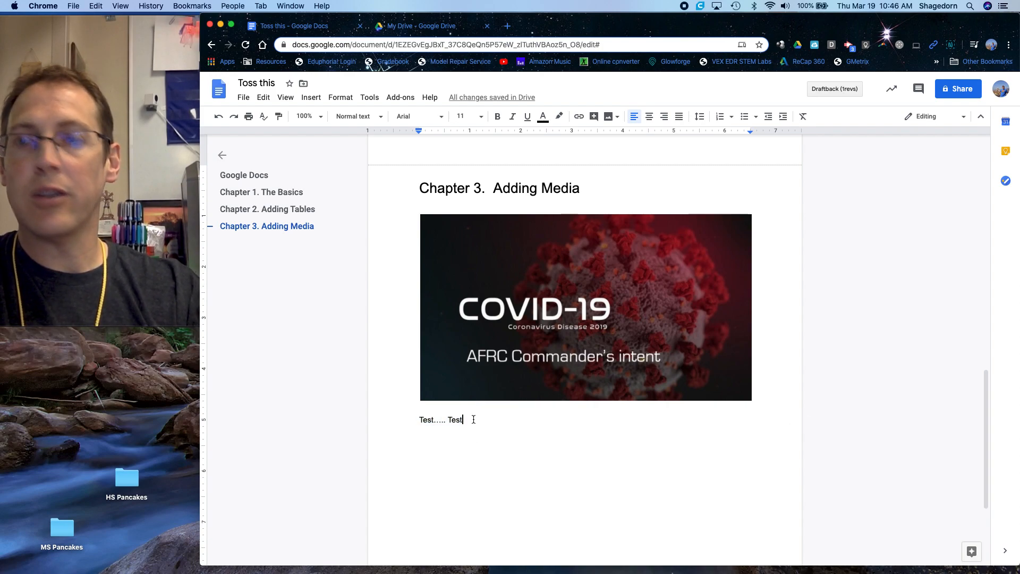
text(...)
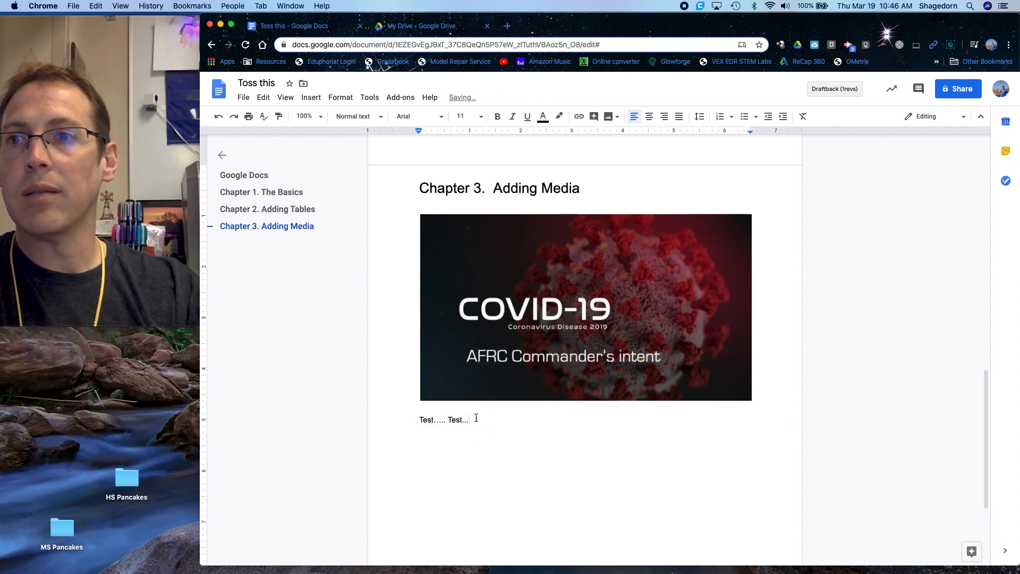
Step: Copy the "Test….. Test..." text and paste it repeatedly after itself to build a paragraph of about five lines
drag(476, 418, 398, 419)
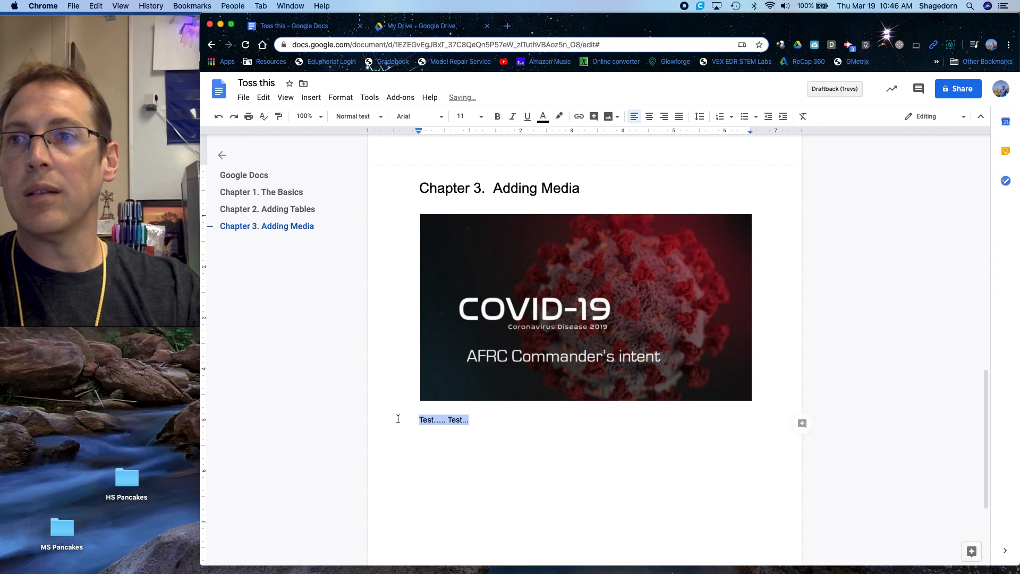
double_click(478, 421)
key(super+v)
key(super+v)
key(super+v)
key(super+v)
key(super+v)
key(super+v)
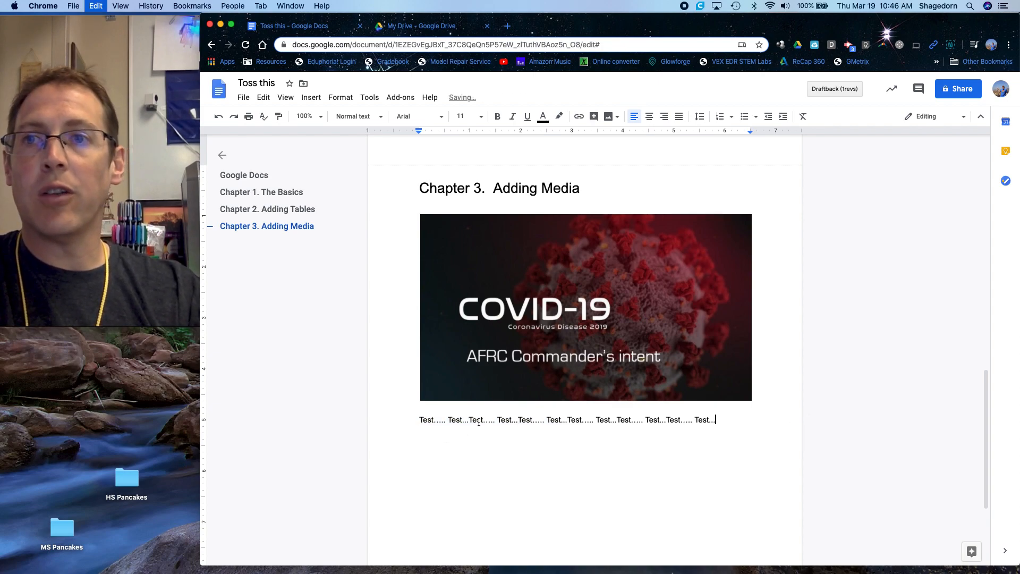
key(super+v)
key(super+v)
key(super+v)
key(super+v)
key(super+v)
key(super+v)
key(super+v)
key(super+v)
key(super+v)
key(super+v)
key(super+v)
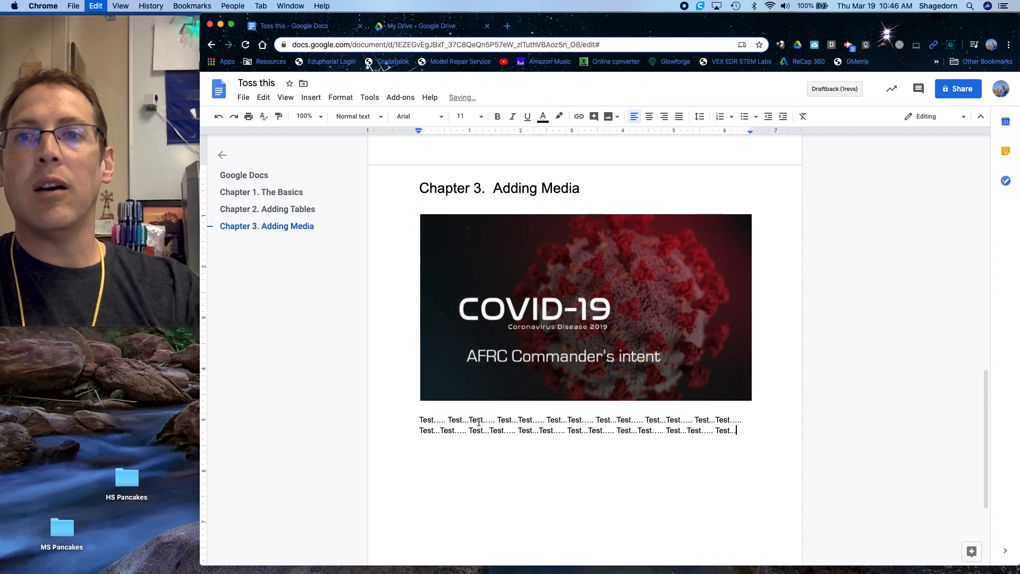
key(super+v)
key(super+v)
key(super+v)
key(super+v)
key(super+v)
key(super+v)
key(super+v)
key(super+v)
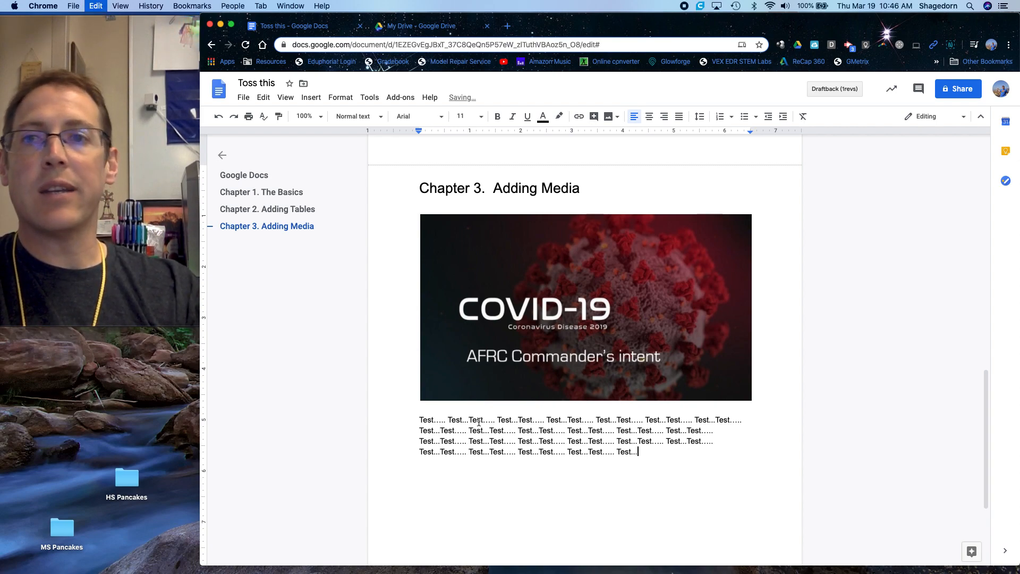
Step: Move the in-line COVID-19 image down into the test paragraph, and return it above the text
click(567, 366)
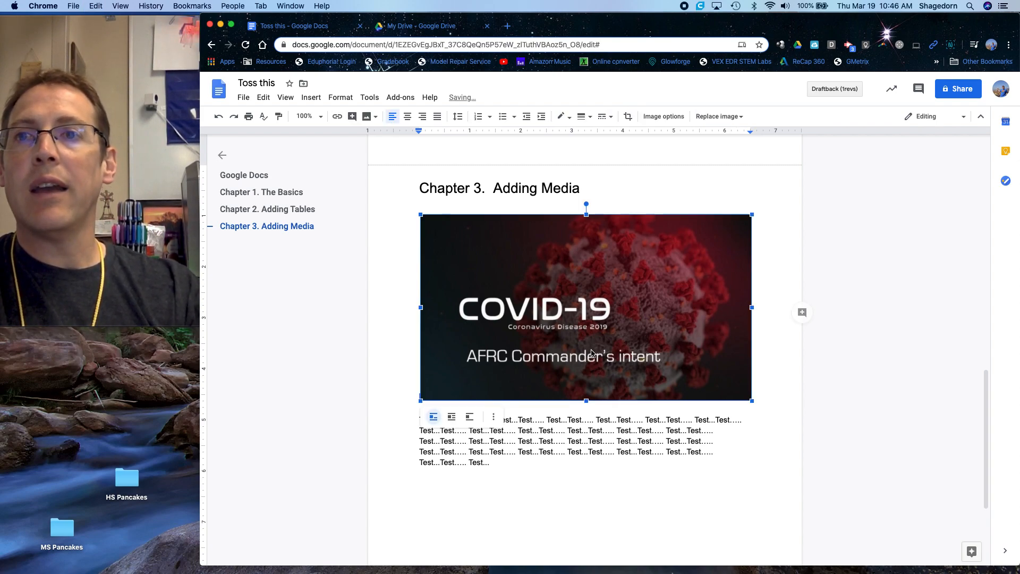
drag(583, 440, 587, 427)
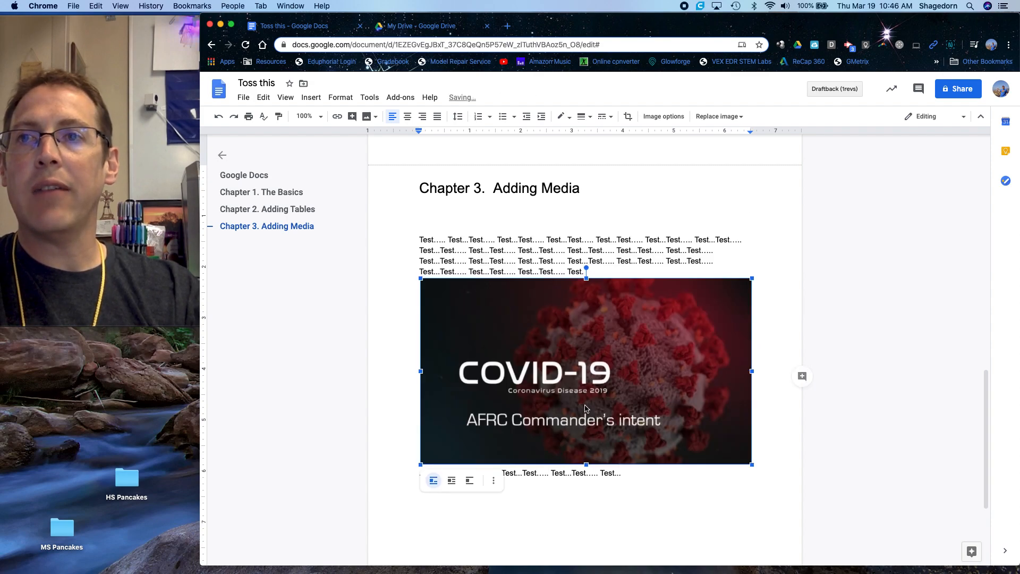
drag(576, 260, 574, 230)
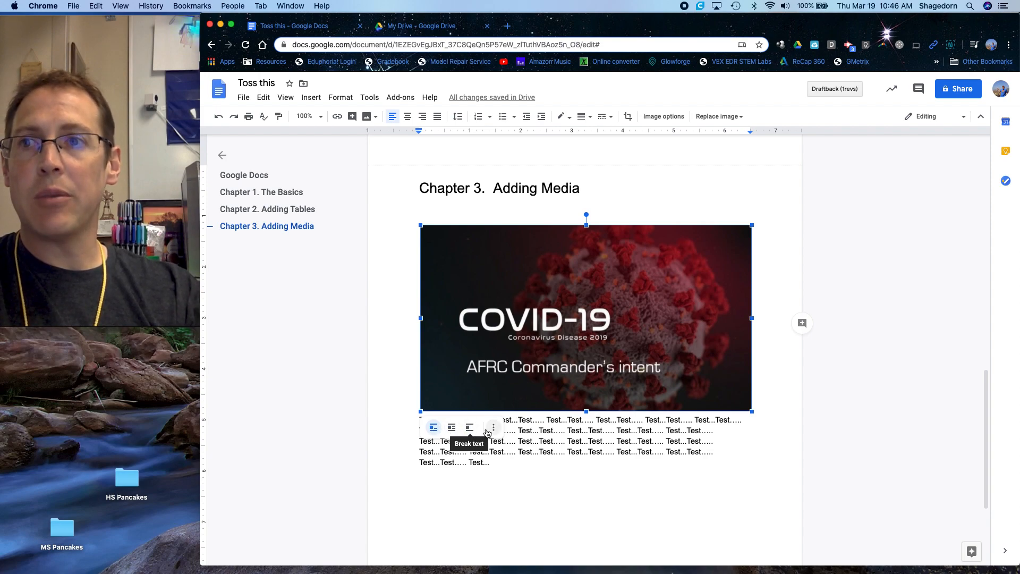
Step: Set the COVID-19 image to wrap text, shrink it to about 4.7 inches wide, and move it up into the test paragraph
click(452, 428)
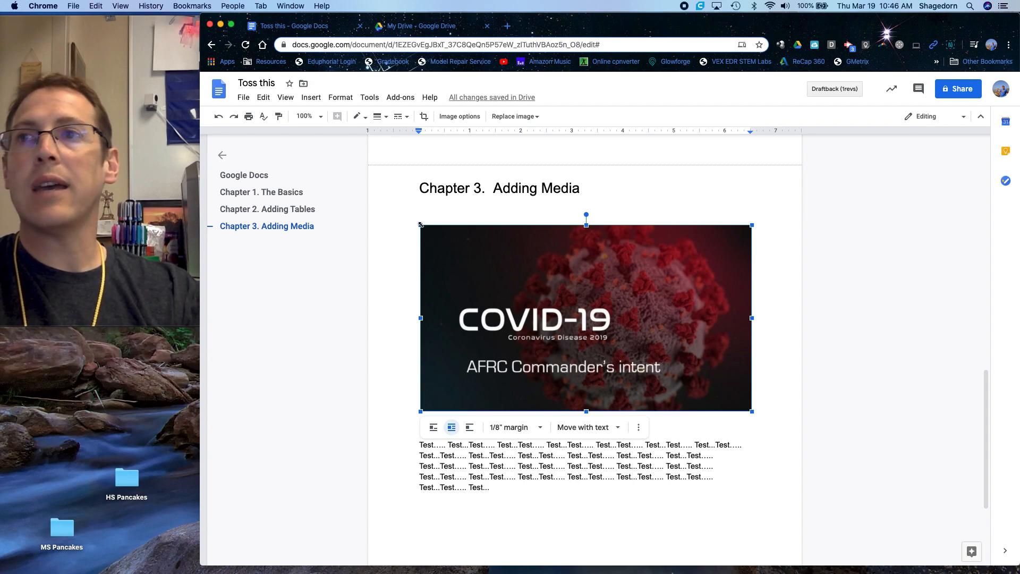
drag(421, 224, 510, 286)
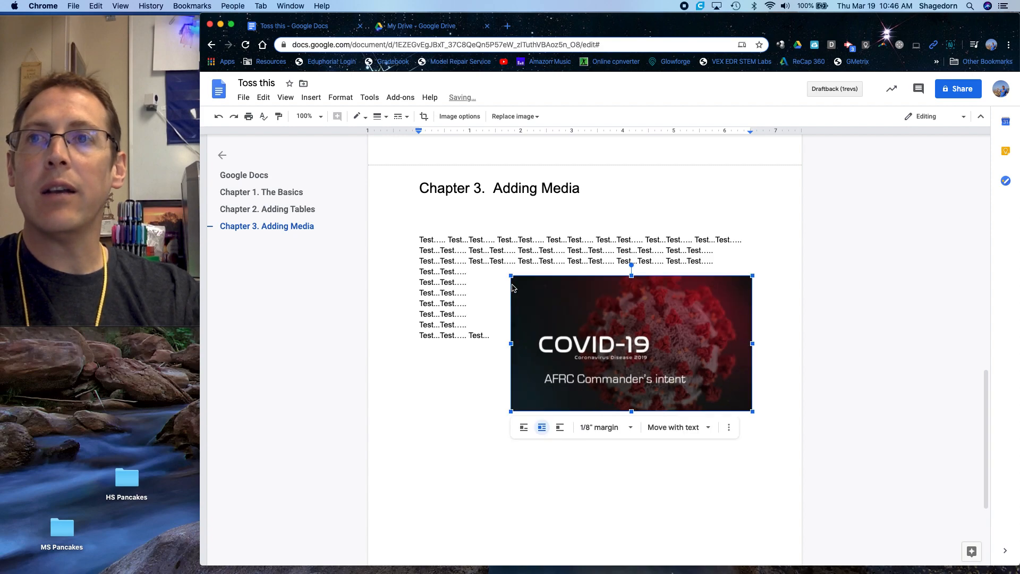
drag(563, 312, 538, 288)
drag(528, 277, 528, 278)
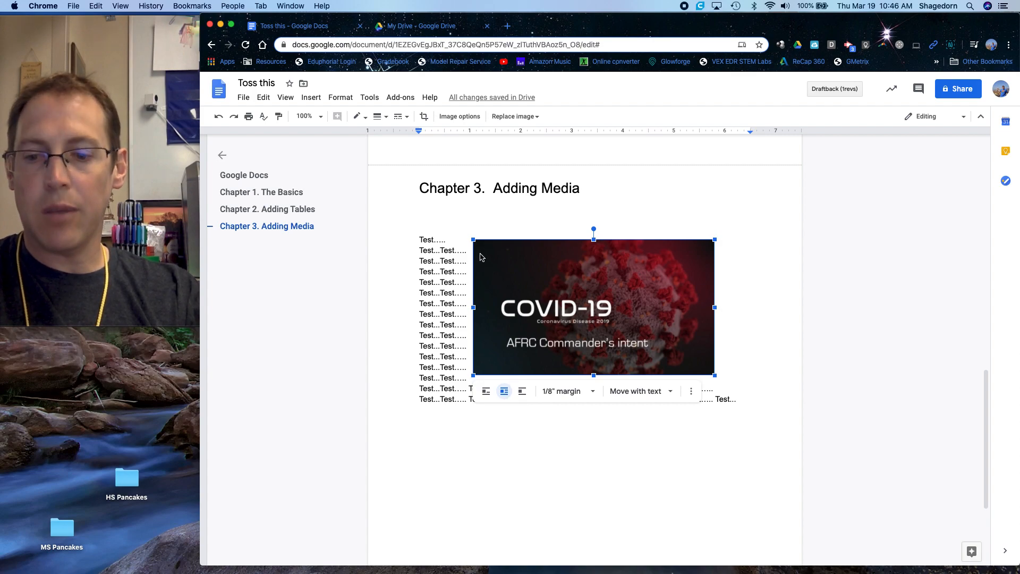
Step: Shrink the image to about 3.2 inches wide and place it mid-paragraph with test text wrapping on both sides
drag(472, 238, 501, 254)
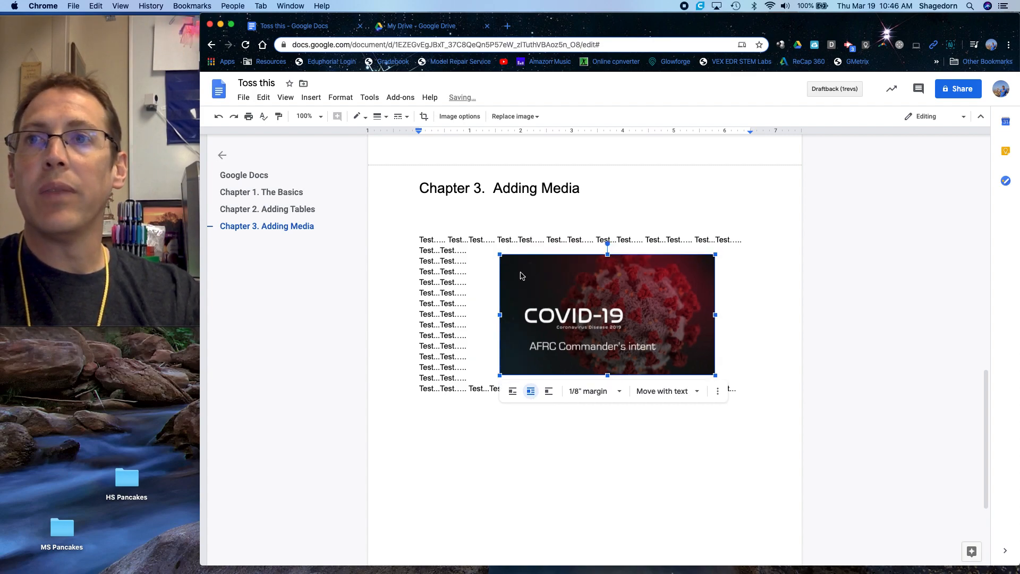
mouse_move(547, 290)
mouse_down()
mouse_move(498, 290)
mouse_move(532, 290)
mouse_up()
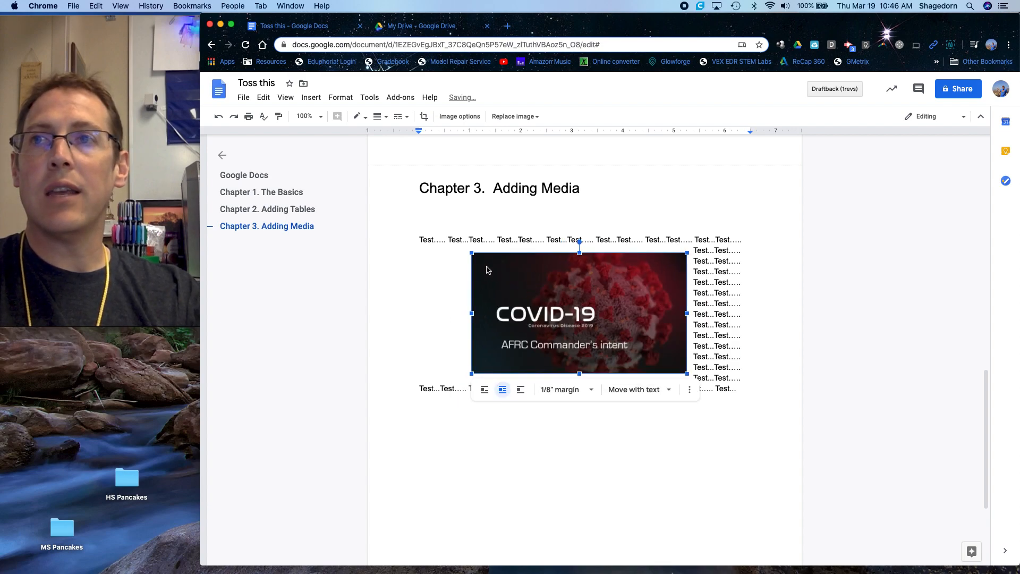
drag(471, 253, 542, 289)
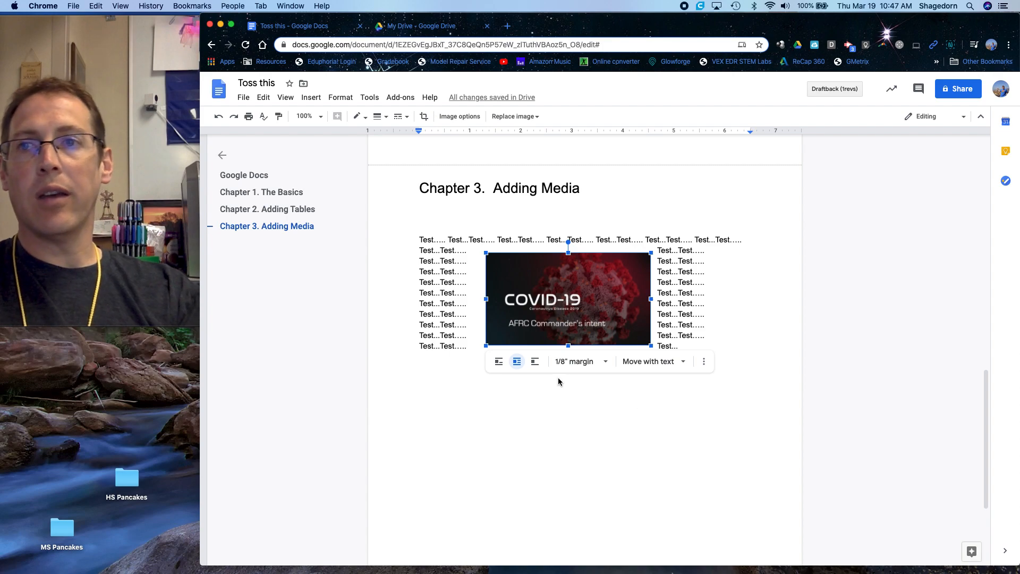
Step: Try the break text layout on the COVID-19 image, and switch it back to wrap text
click(535, 362)
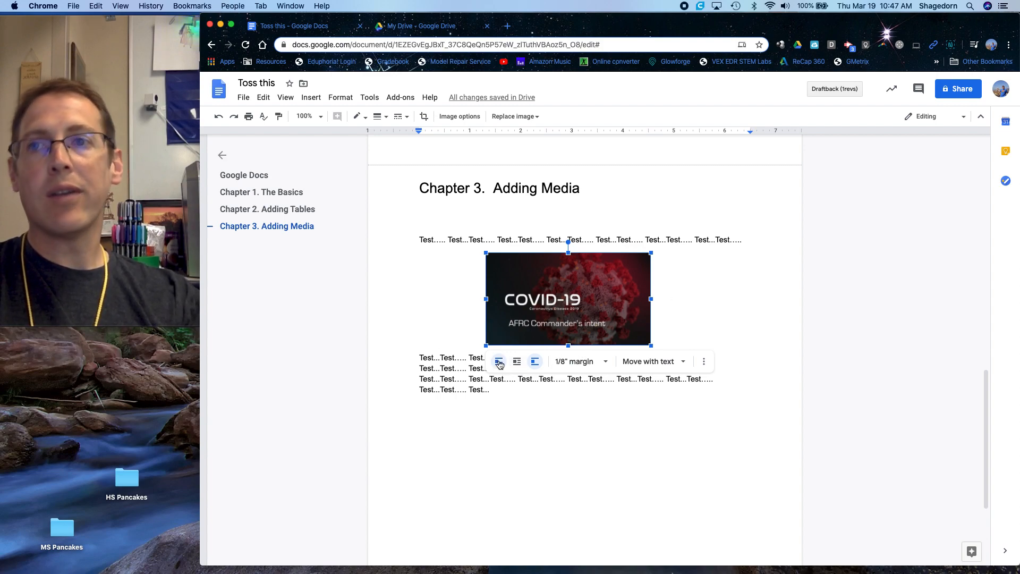
click(517, 361)
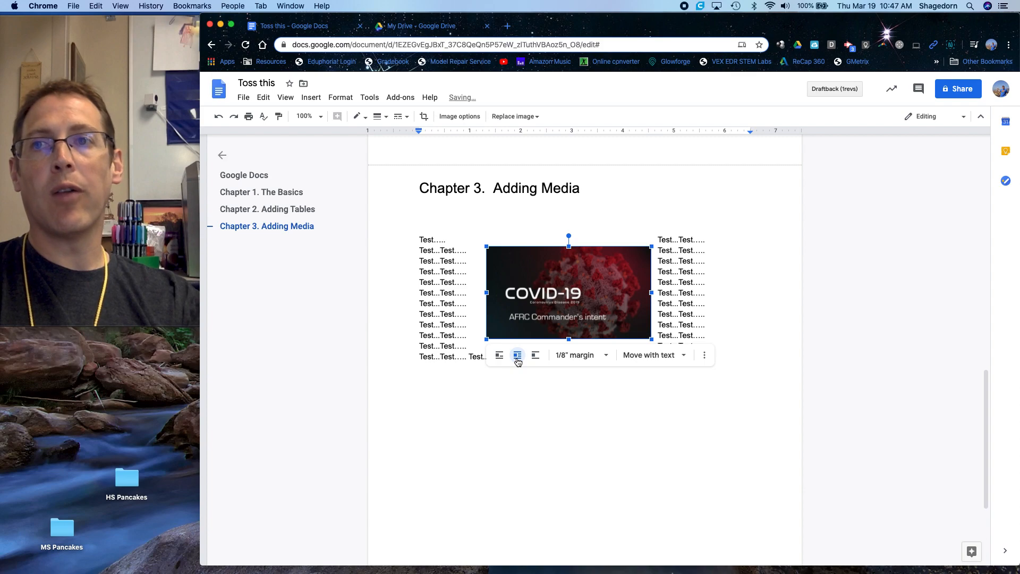